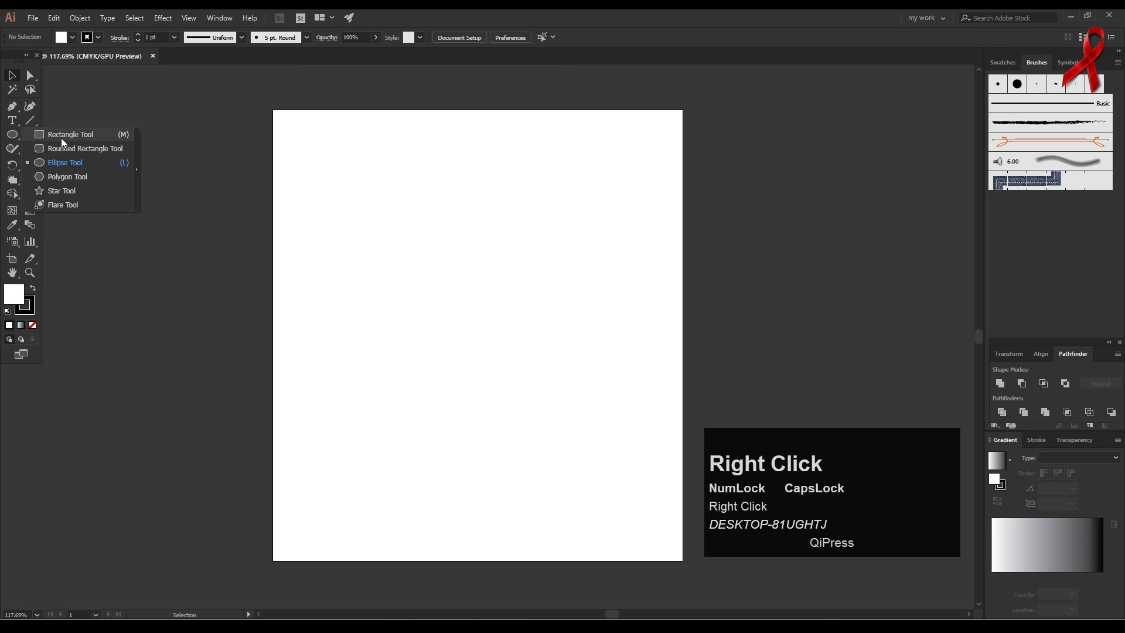
Draw a rectangle about 594 × 654 px covering the whole artboard and fill it with black.
left_click_drag(328, 179, 683, 559)
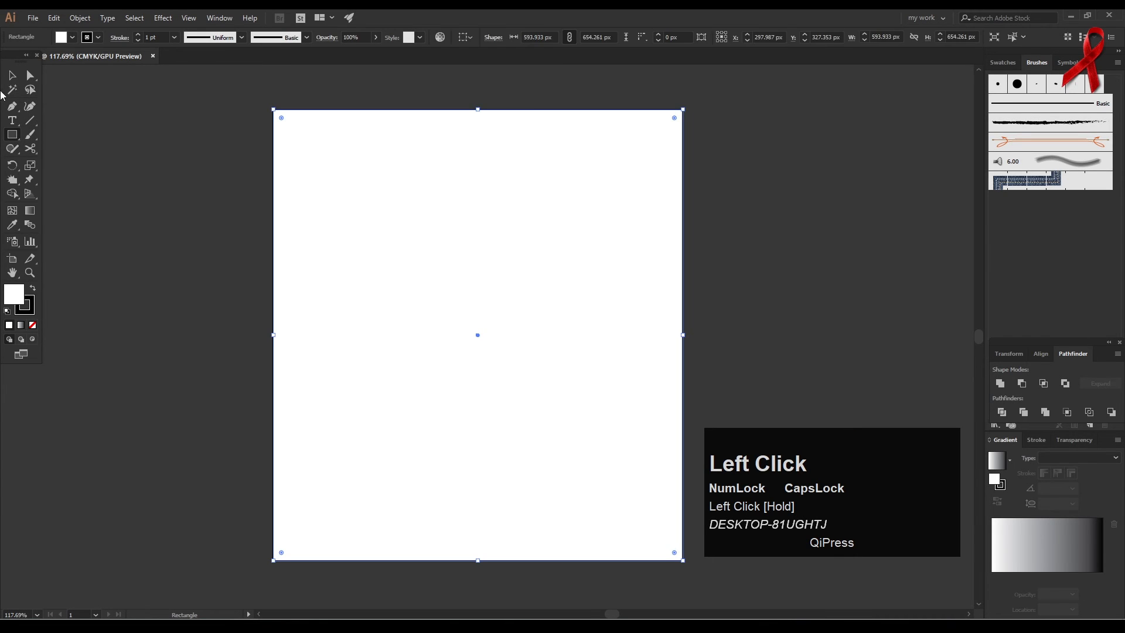
left_click(10, 75)
left_click(1003, 63)
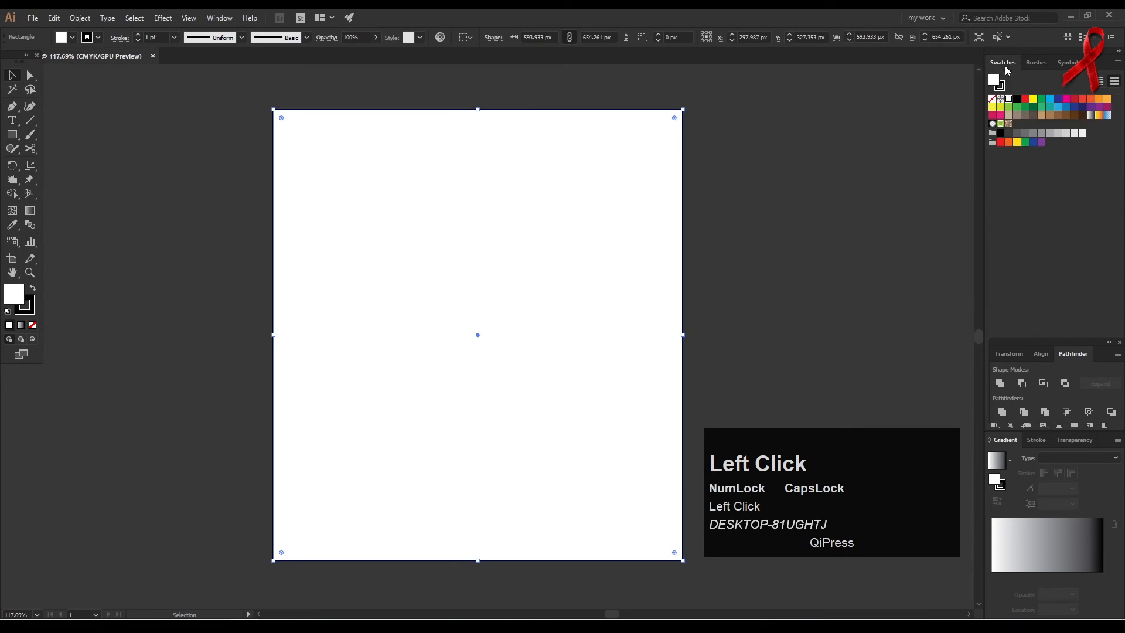
left_click(1017, 99)
left_click(606, 92)
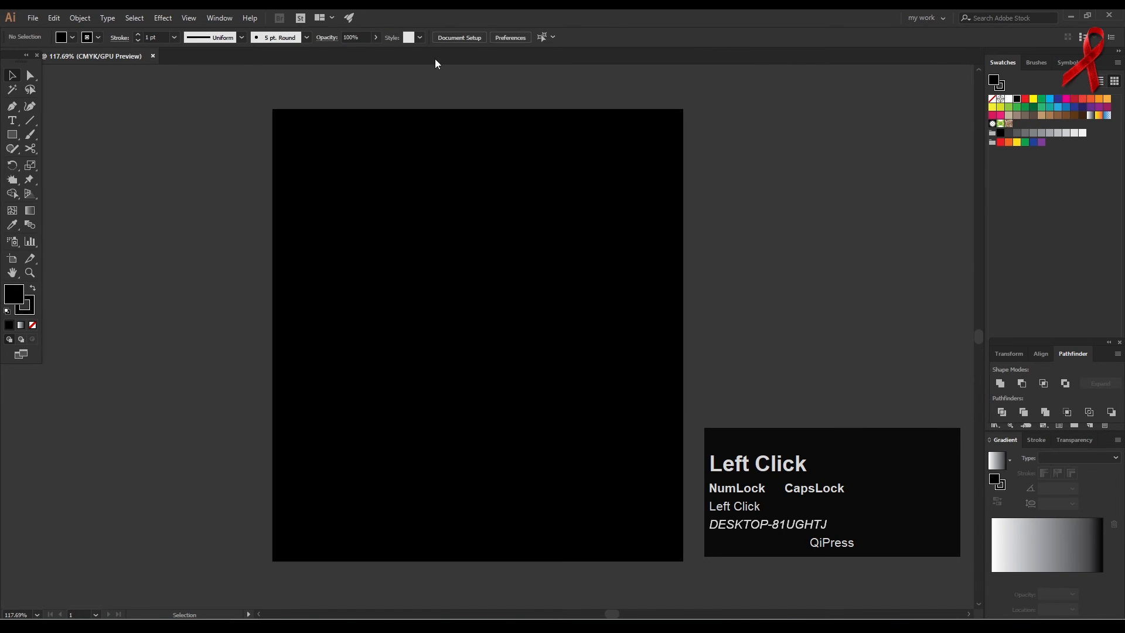
Reset the my work workspace to its saved layout.
left_click(219, 18)
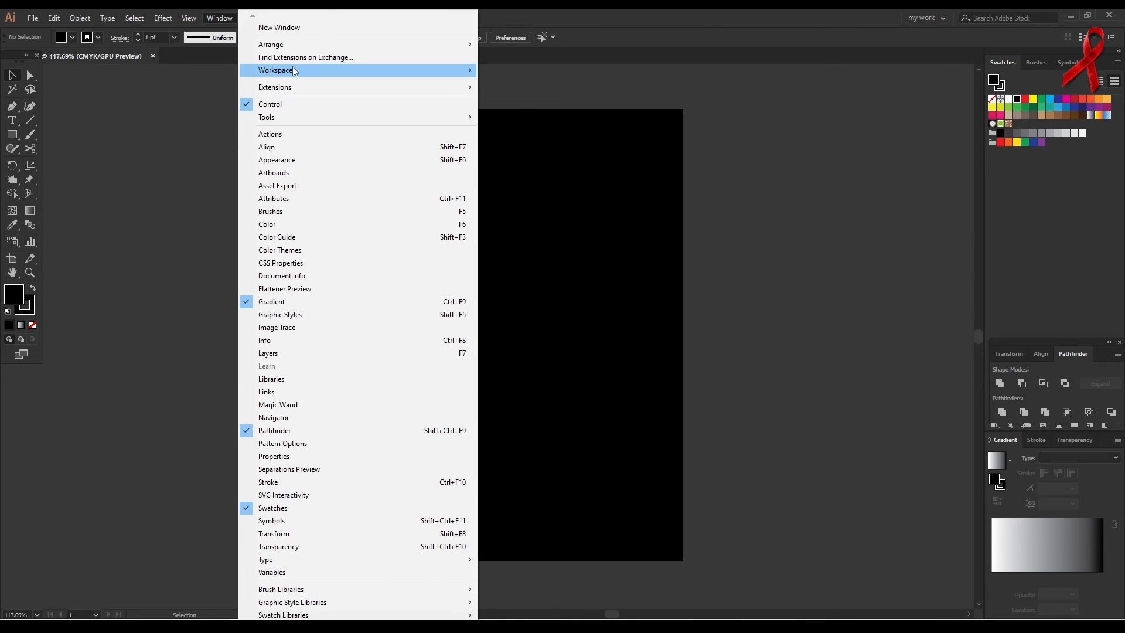
mouse_move(427, 70)
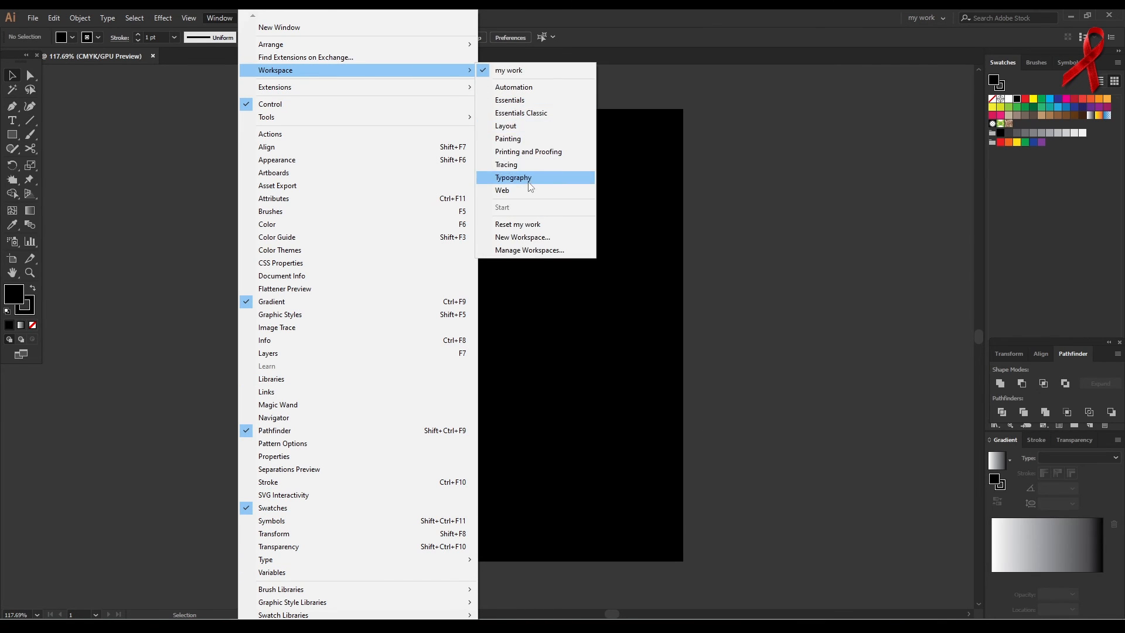
left_click(525, 221)
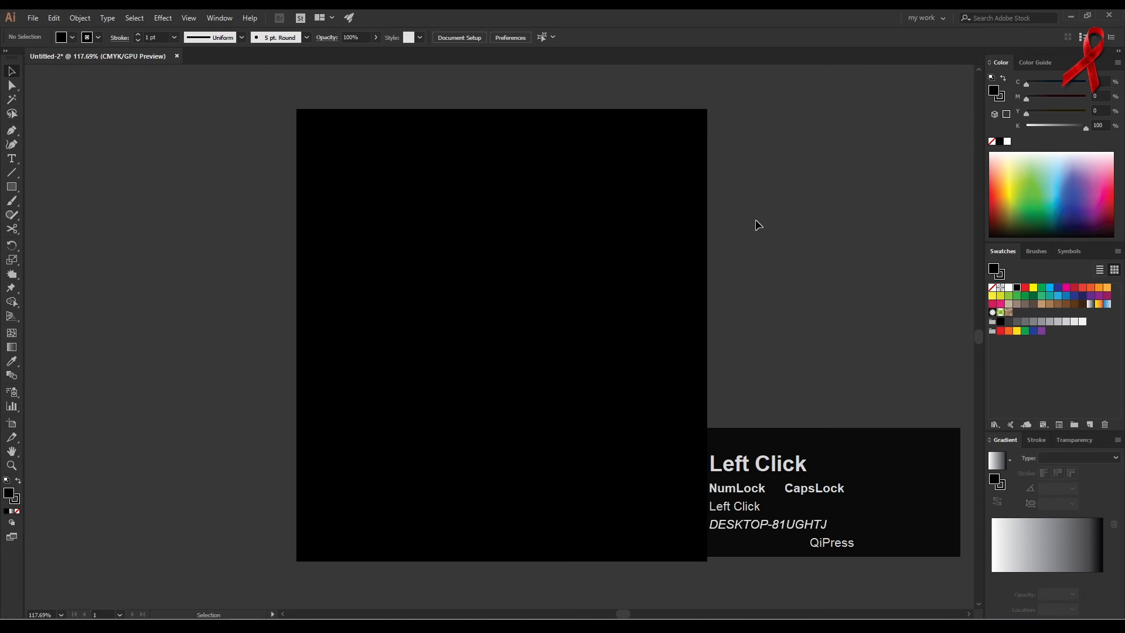
key("space")
left_click_drag(731, 261, 671, 265)
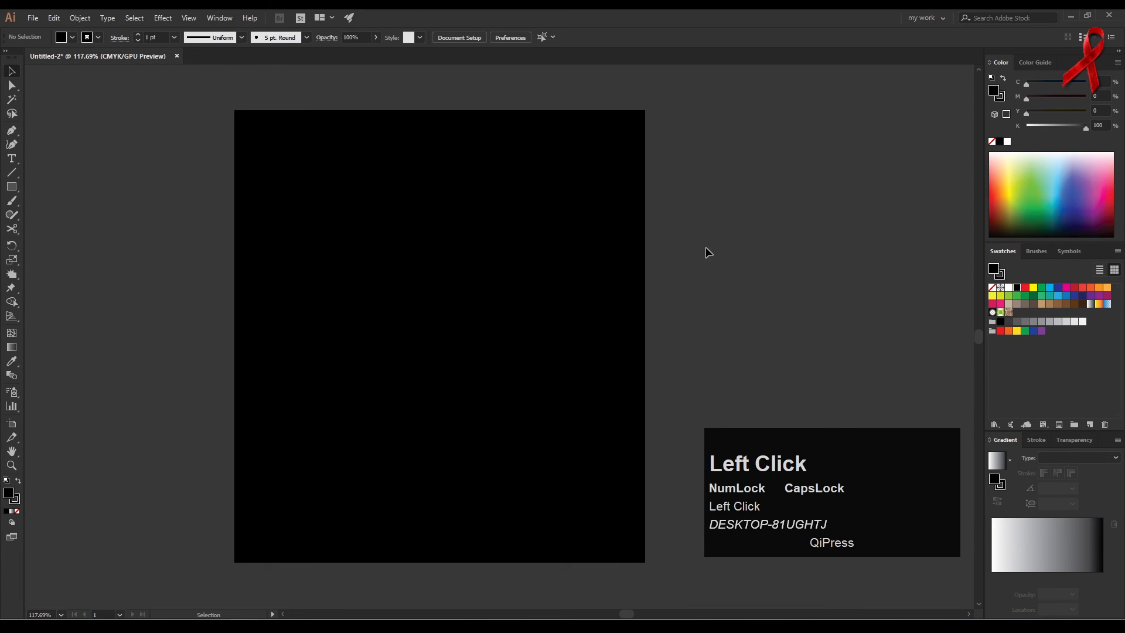
key("space")
left_click_drag(502, 263, 480, 262)
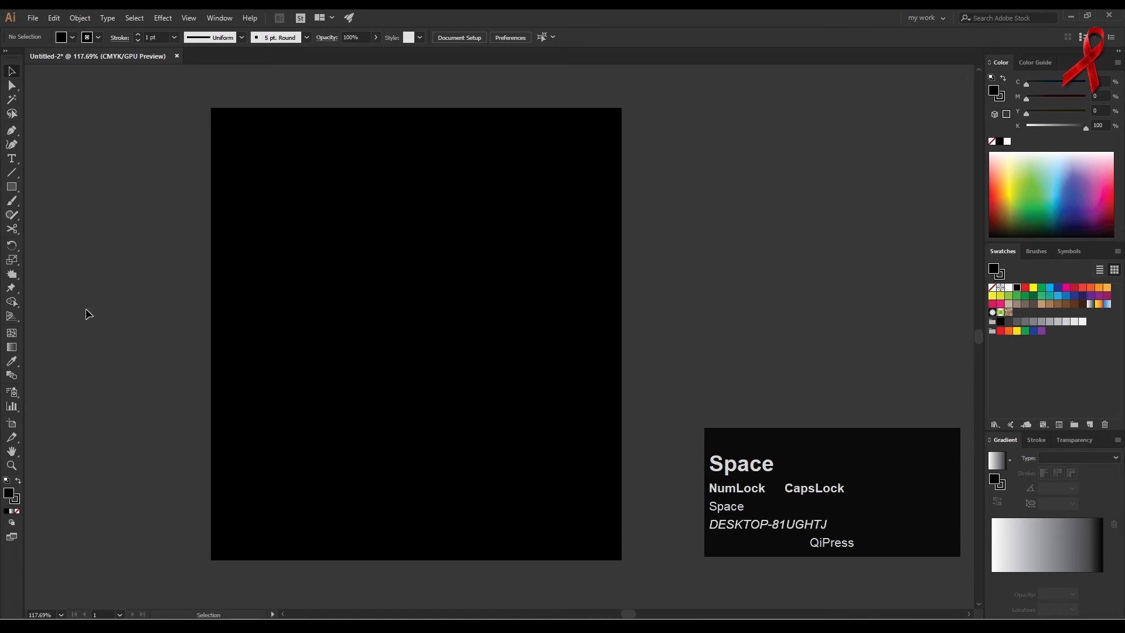
Switch to Chrome and save the white Audi photo from the image search results to Downloads as a JPEG.
left_click(86, 223)
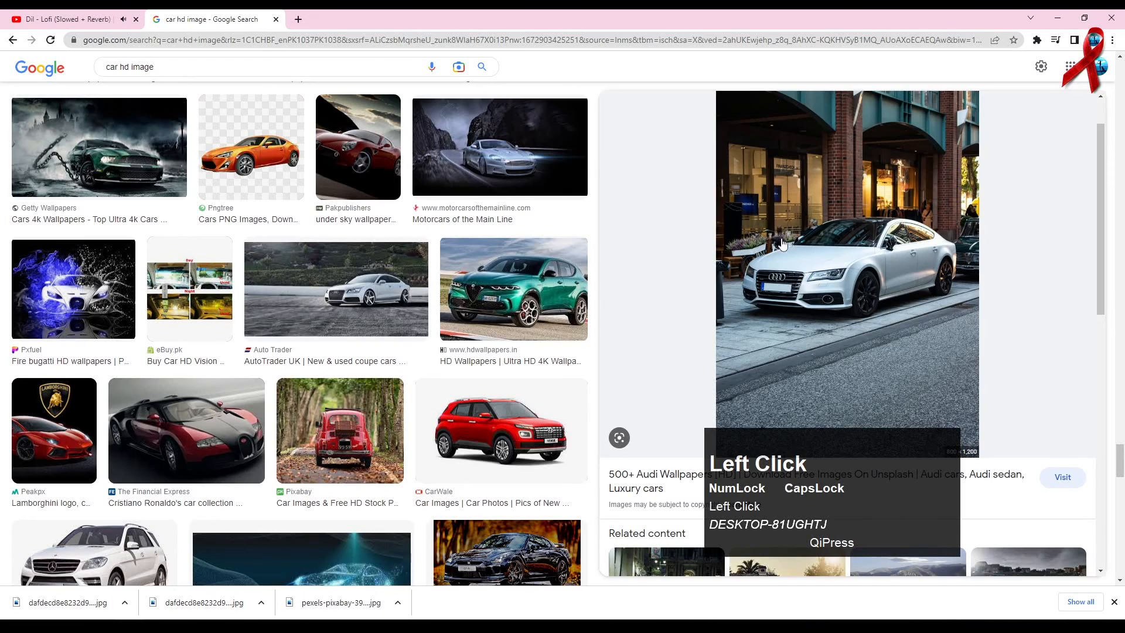
right_click(780, 224)
left_click(822, 352)
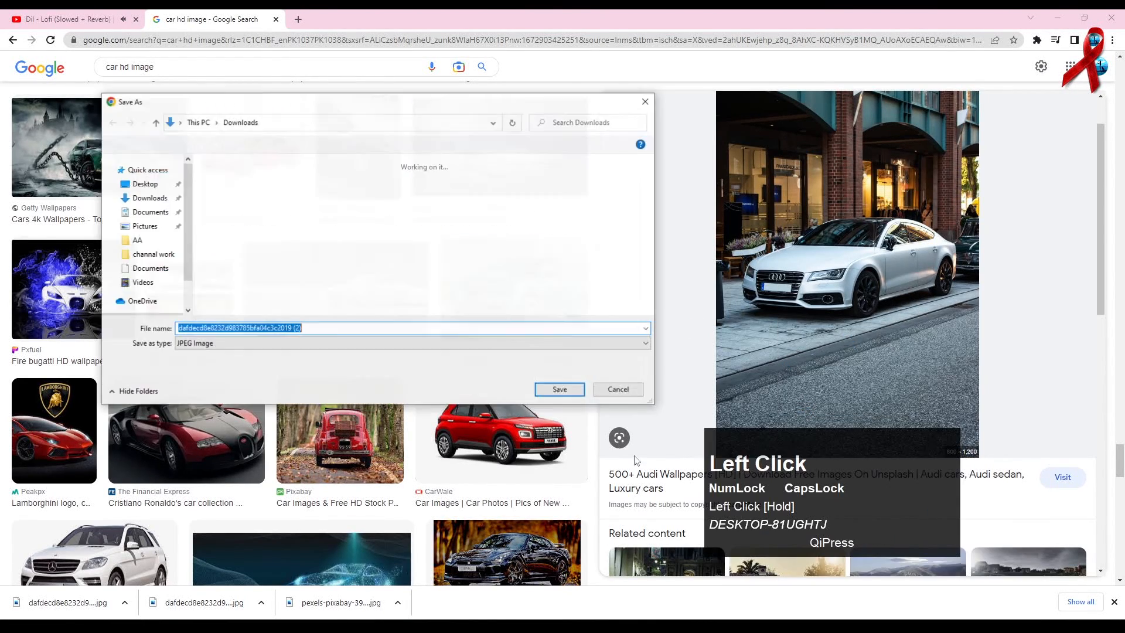
left_click(540, 391)
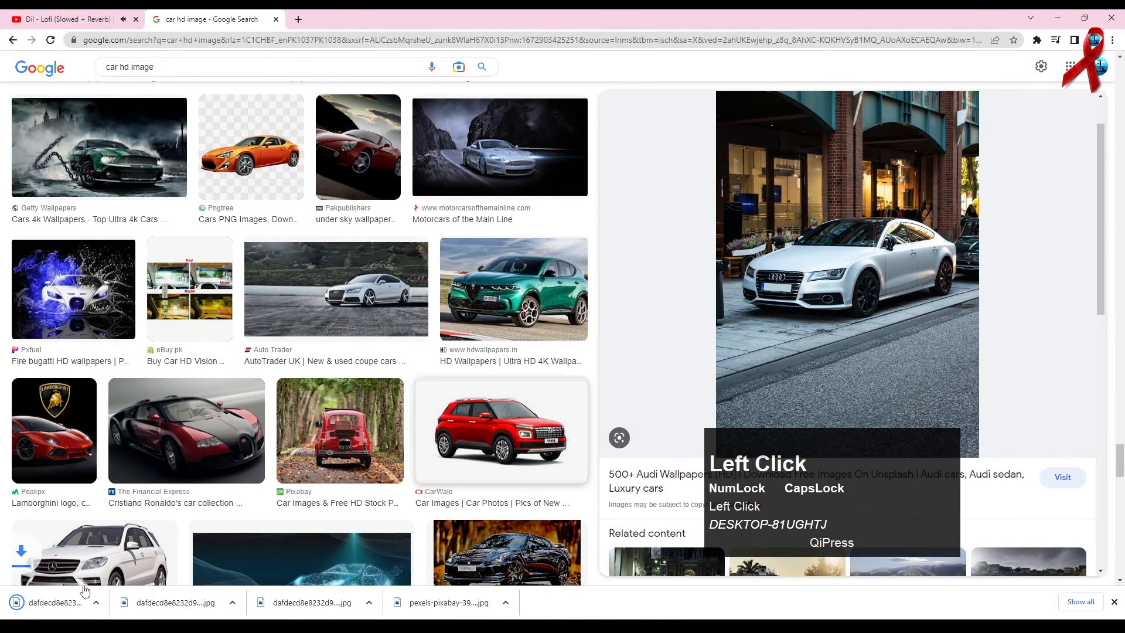
Place the downloaded car photo into the Illustrator document and embed it.
left_click_drag(44, 601, 288, 544)
left_click_drag(180, 308, 144, 283)
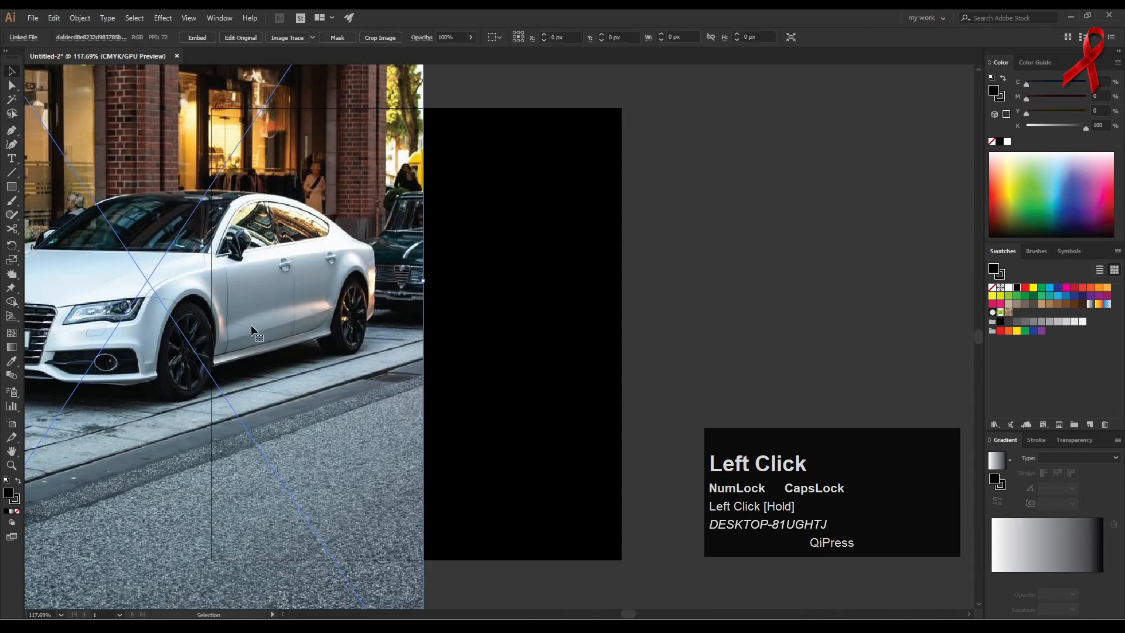
left_click(333, 324, "ctrl+alt")
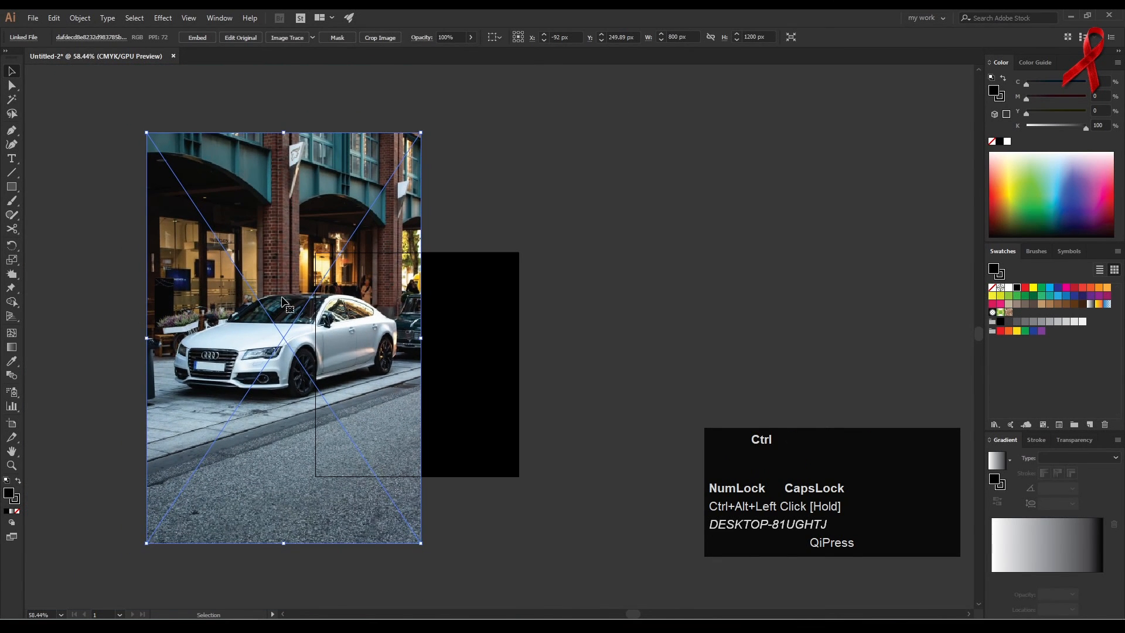
left_click(189, 37)
Scale the car photo down proportionally to about 439 × 659 px and move it beside the artboard, to its right.
key("shift")
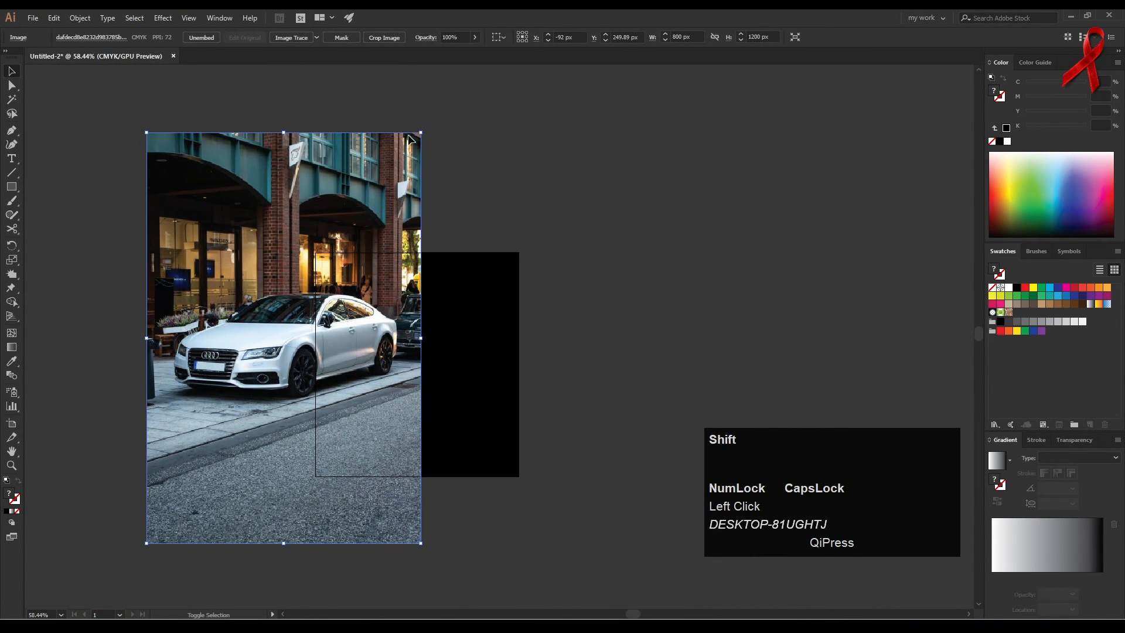
left_click_drag(421, 132, 278, 346)
left_click_drag(226, 404, 599, 308)
Start a Pen path along the ground below the car, curve it up to the hood, and give it no fill and a black stroke.
key("space")
left_click_drag(502, 364, 558, 454)
key("ctrl+space")
key("ctrl+space")
left_click_drag(435, 299, 517, 406)
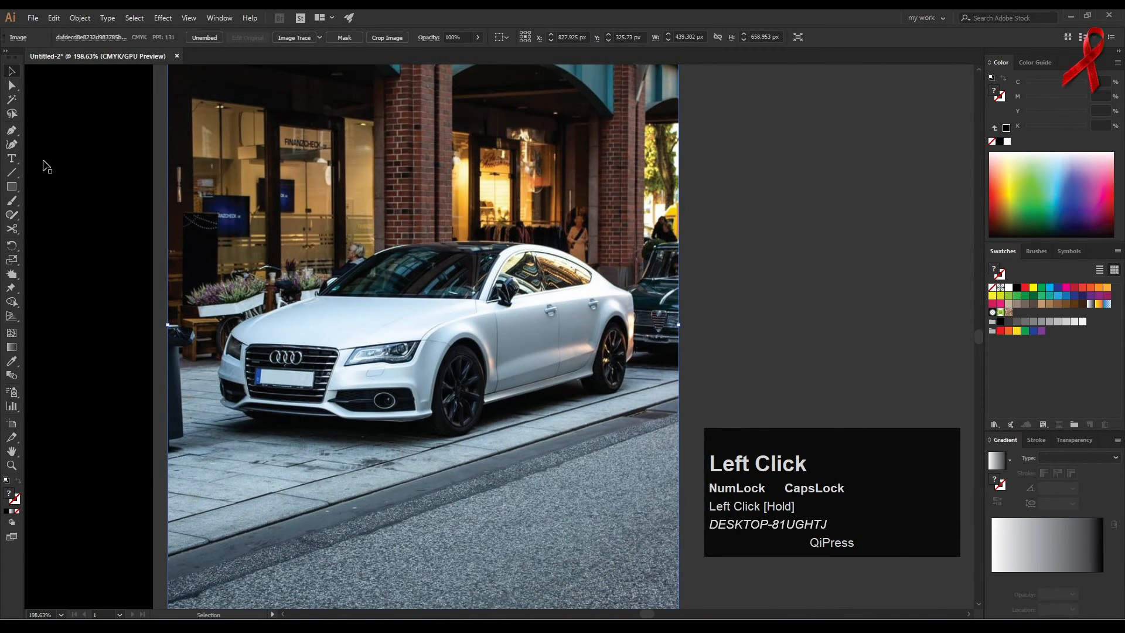
left_click(6, 51)
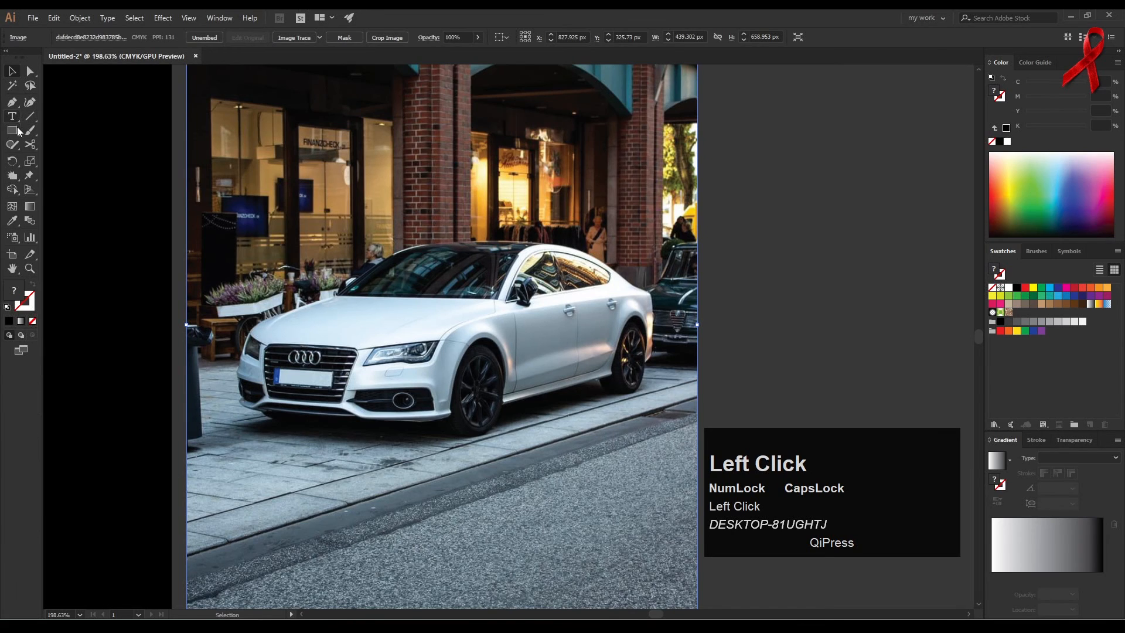
right_click(17, 107)
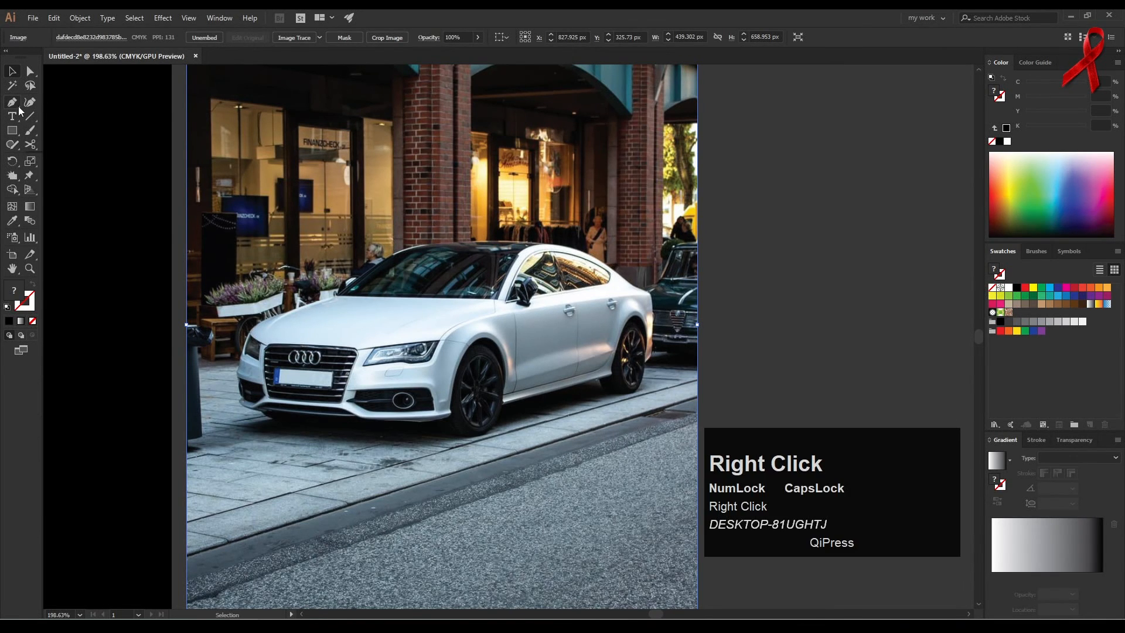
left_click(56, 103)
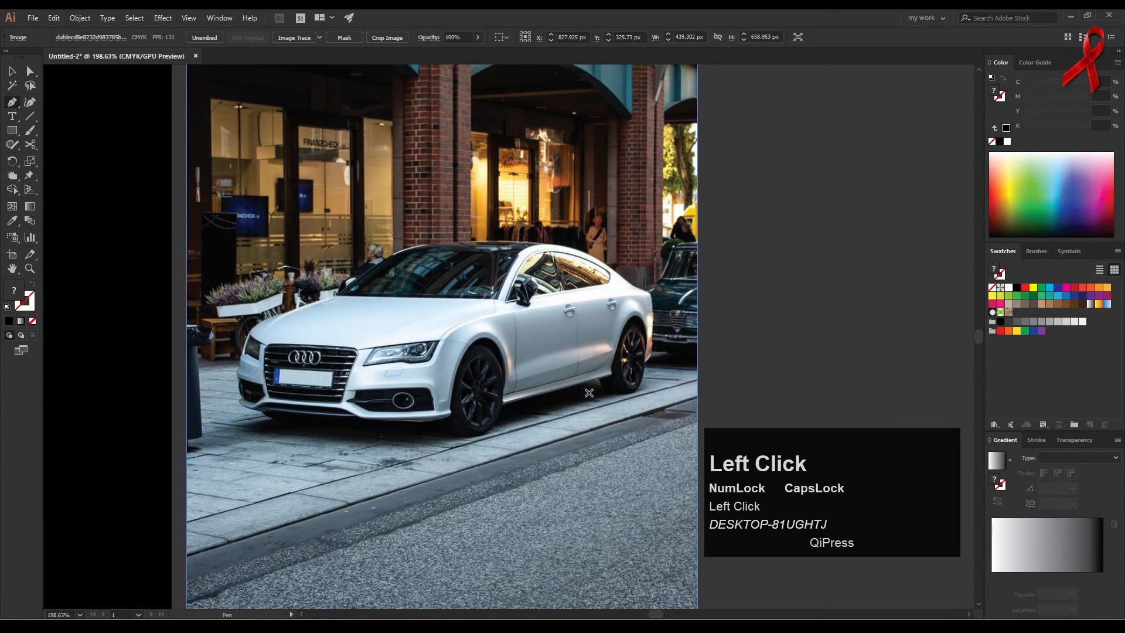
left_click(698, 449)
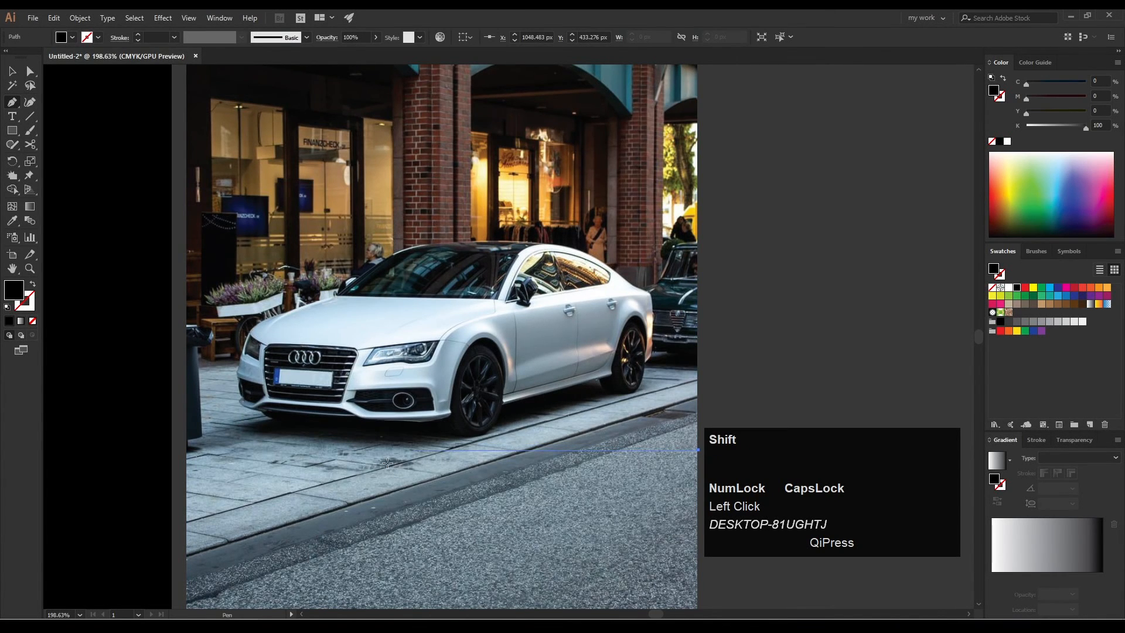
left_click(186, 457, "shift")
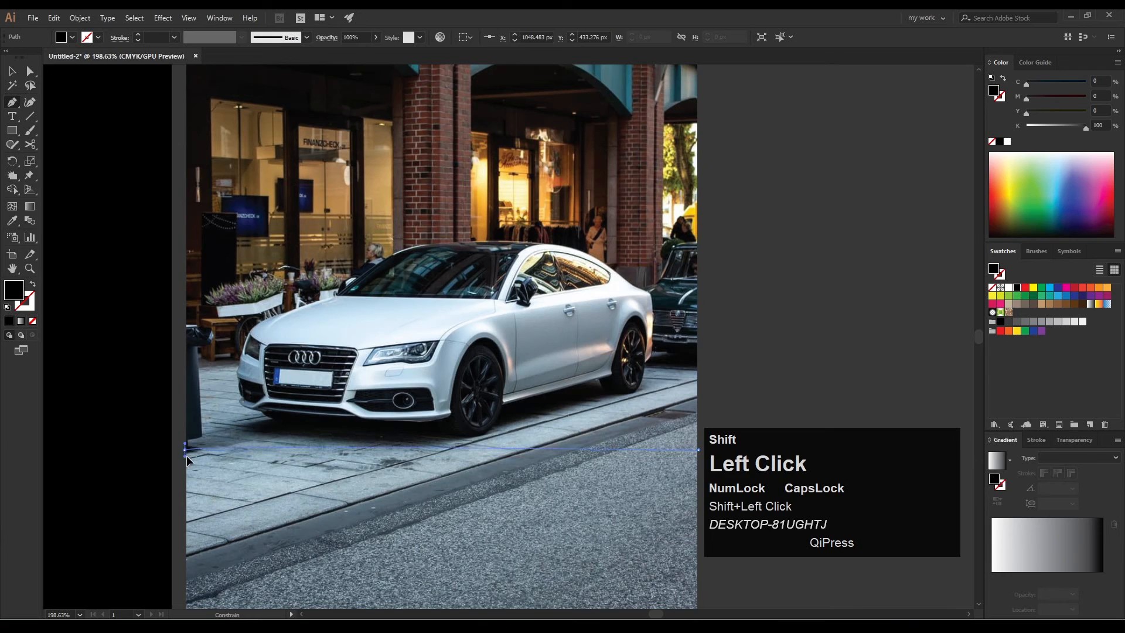
left_click_drag(297, 298, 391, 292)
left_click(299, 301, "shift")
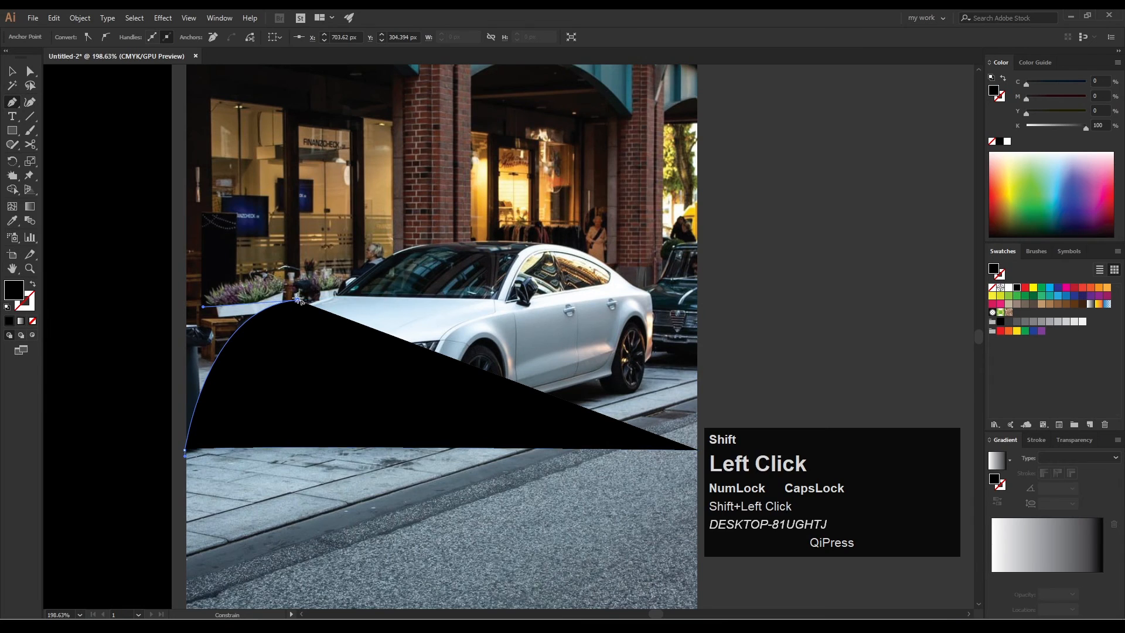
key("shift+x")
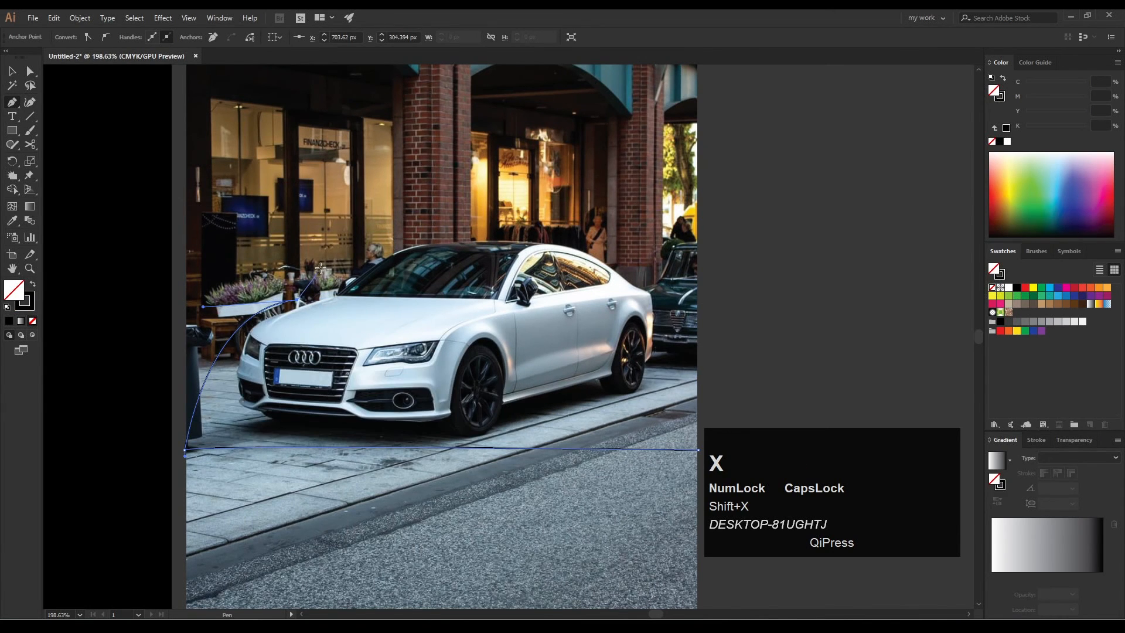
Continue the path in wavy curves above the roof to the photo's right edge and close it at the starting point.
left_click_drag(349, 256, 352, 214)
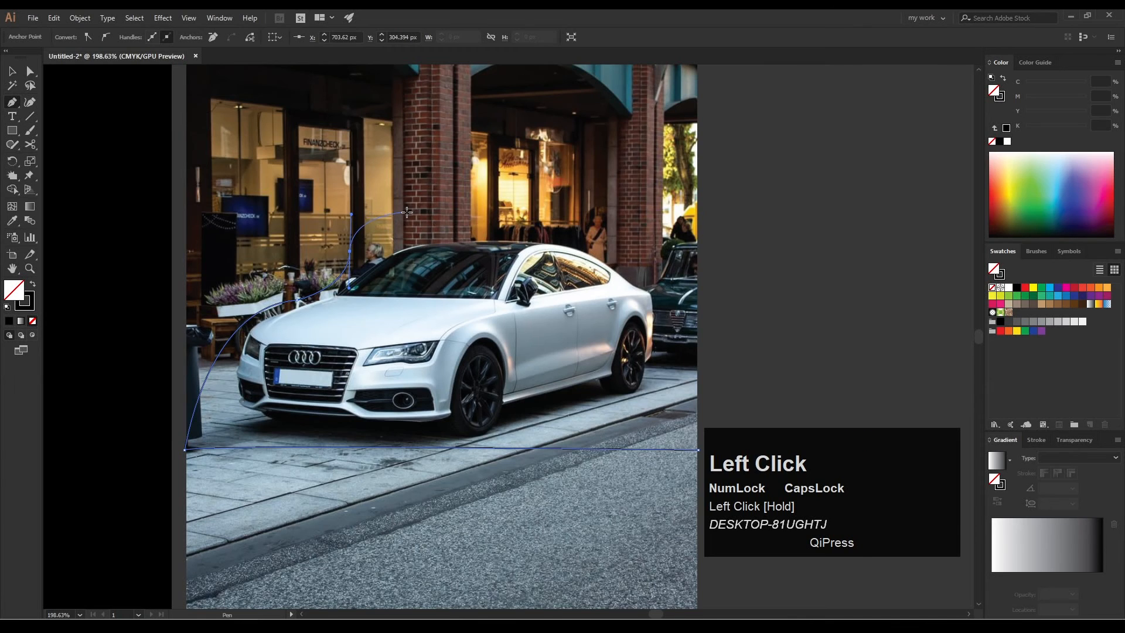
left_click(434, 215)
left_click_drag(505, 182, 540, 185)
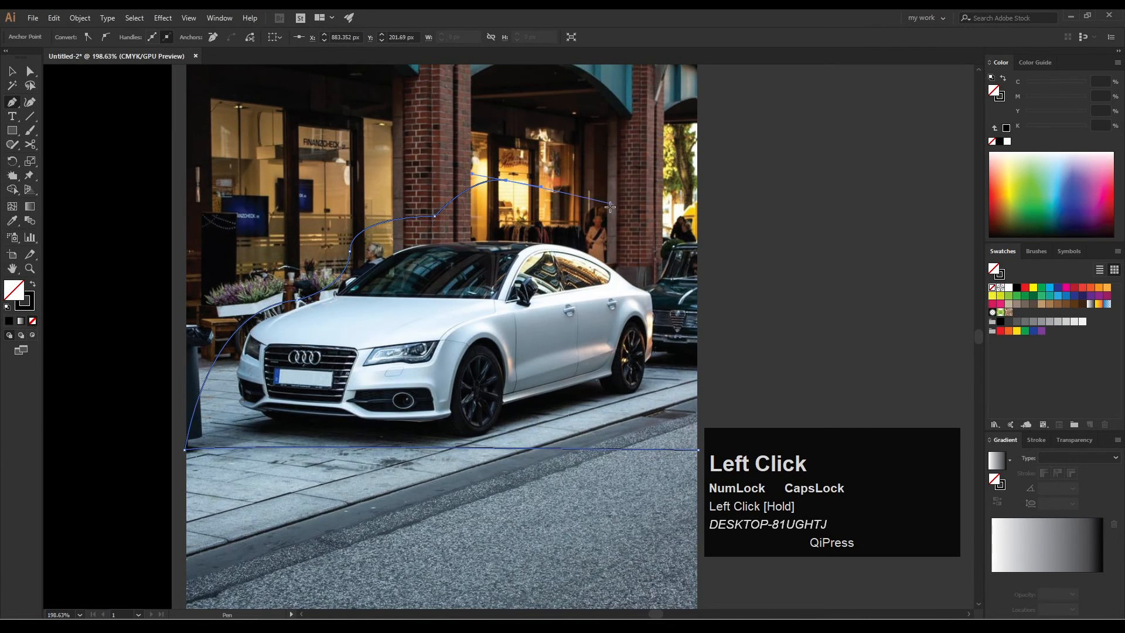
left_click_drag(598, 196, 615, 224)
left_click(610, 105)
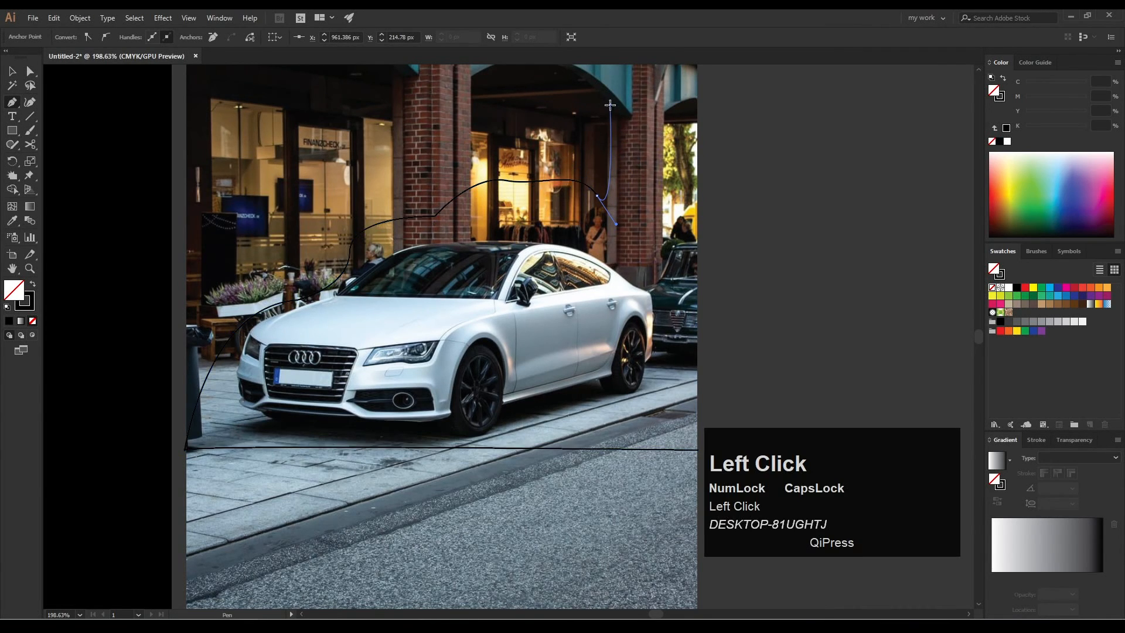
left_click_drag(697, 110, 720, 146)
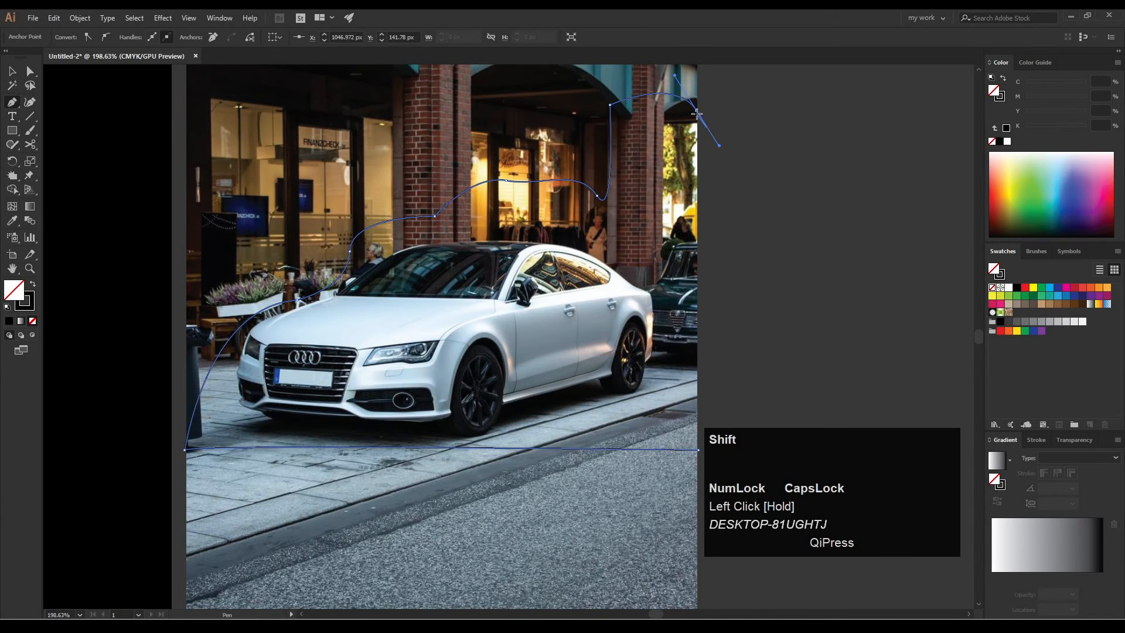
left_click(697, 111, "shift")
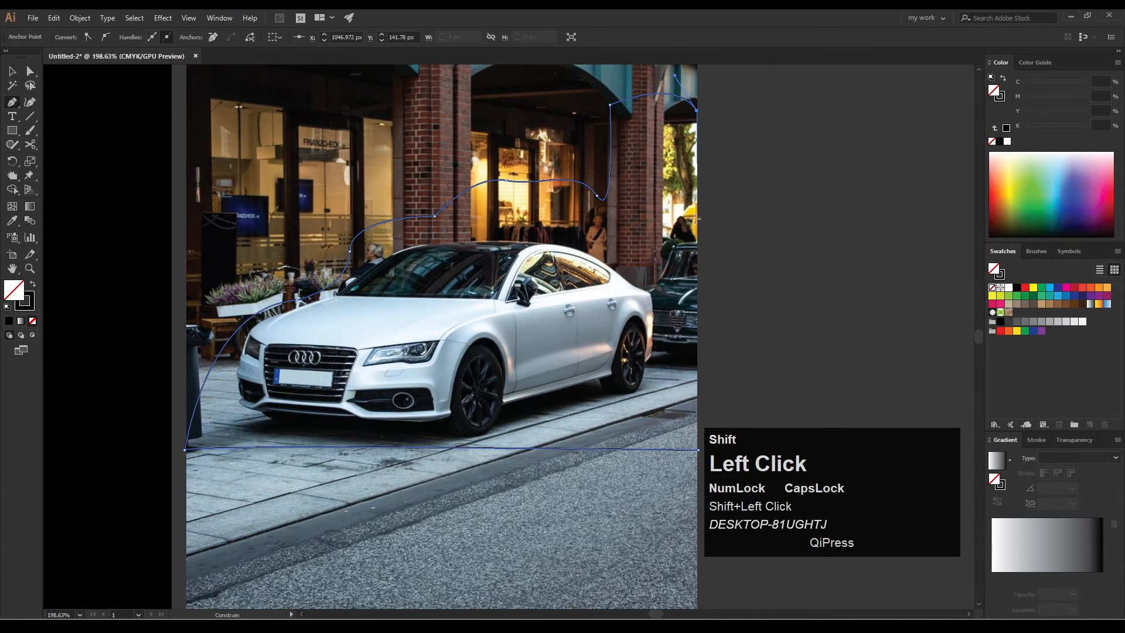
left_click(699, 450, "shift")
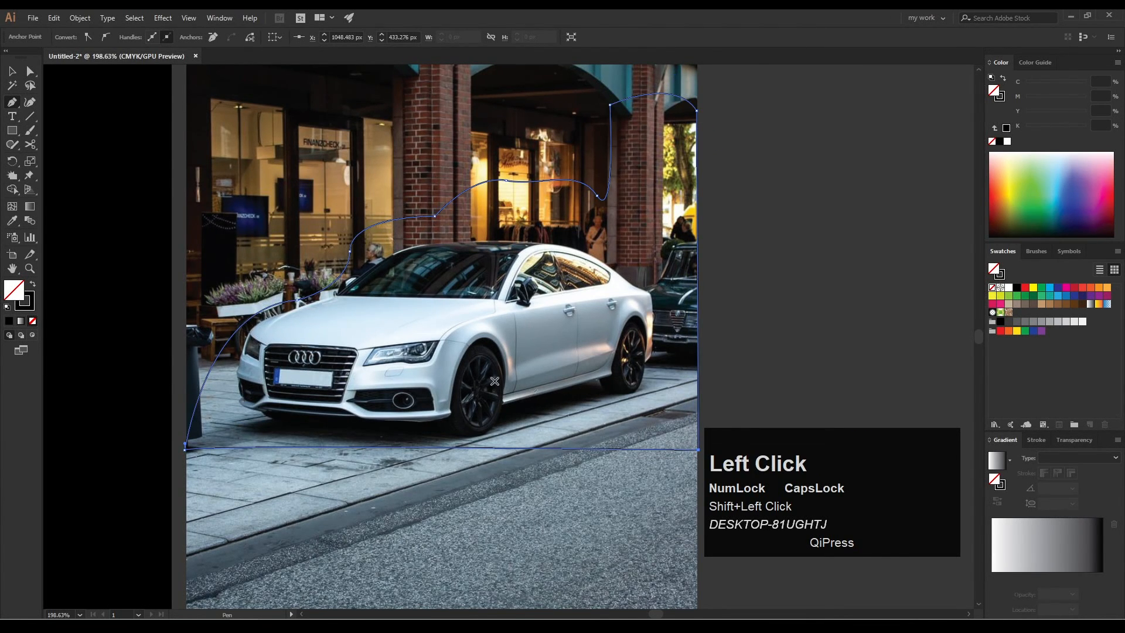
left_click(14, 71)
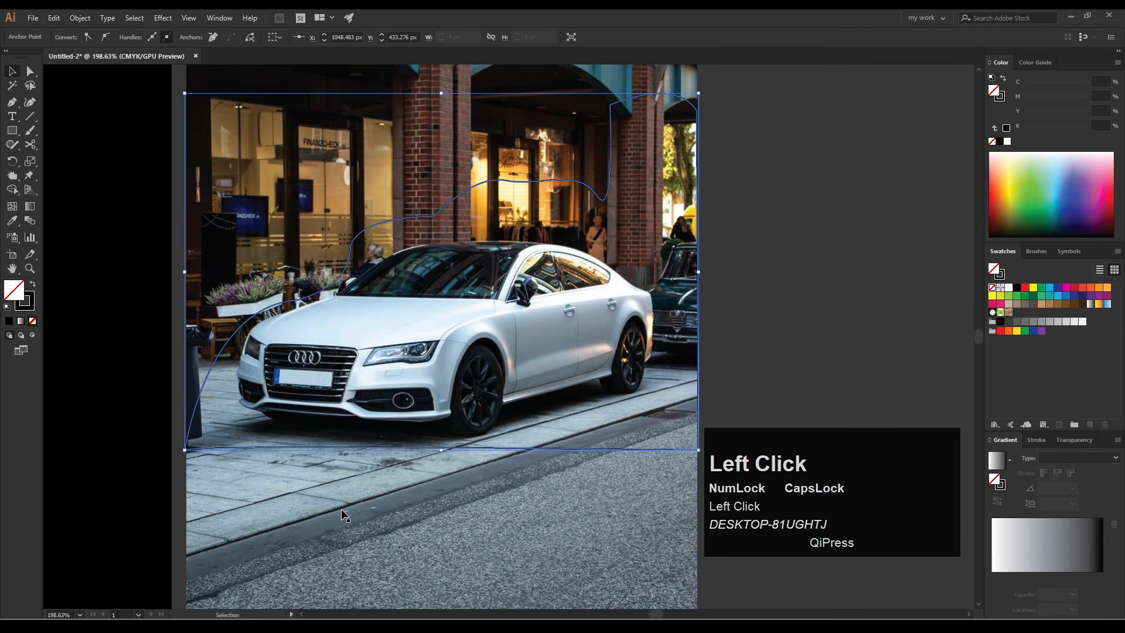
Enlarge the car photo slightly to about 661 px tall so that it better covers the drawn outline.
left_click(432, 515, "ctrl+alt")
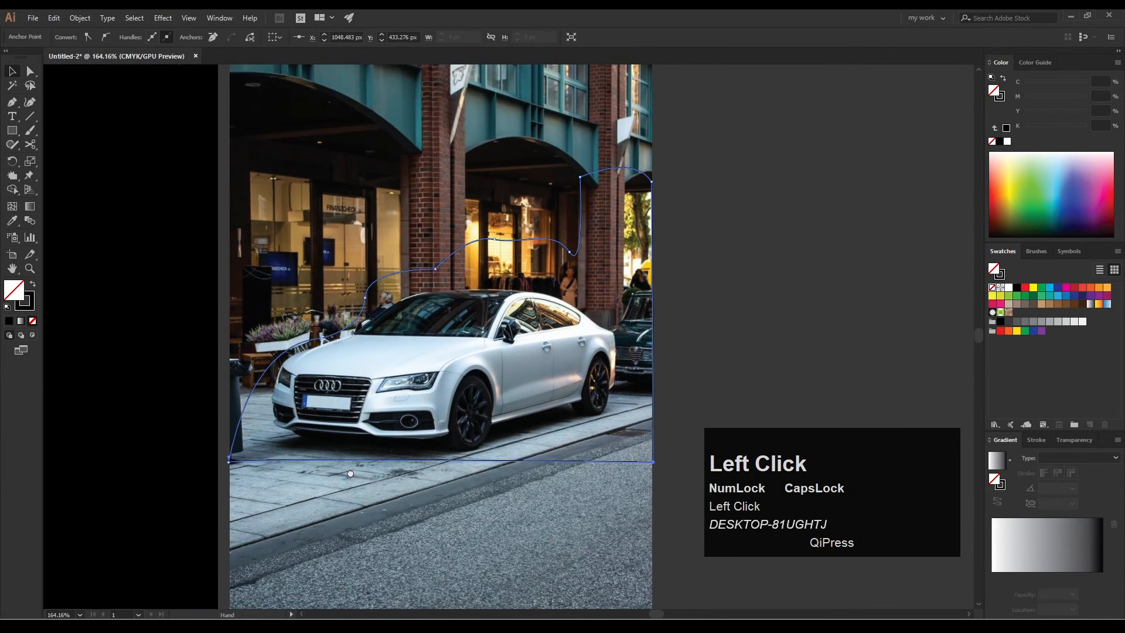
left_click_drag(409, 491, 340, 469)
left_click(470, 500)
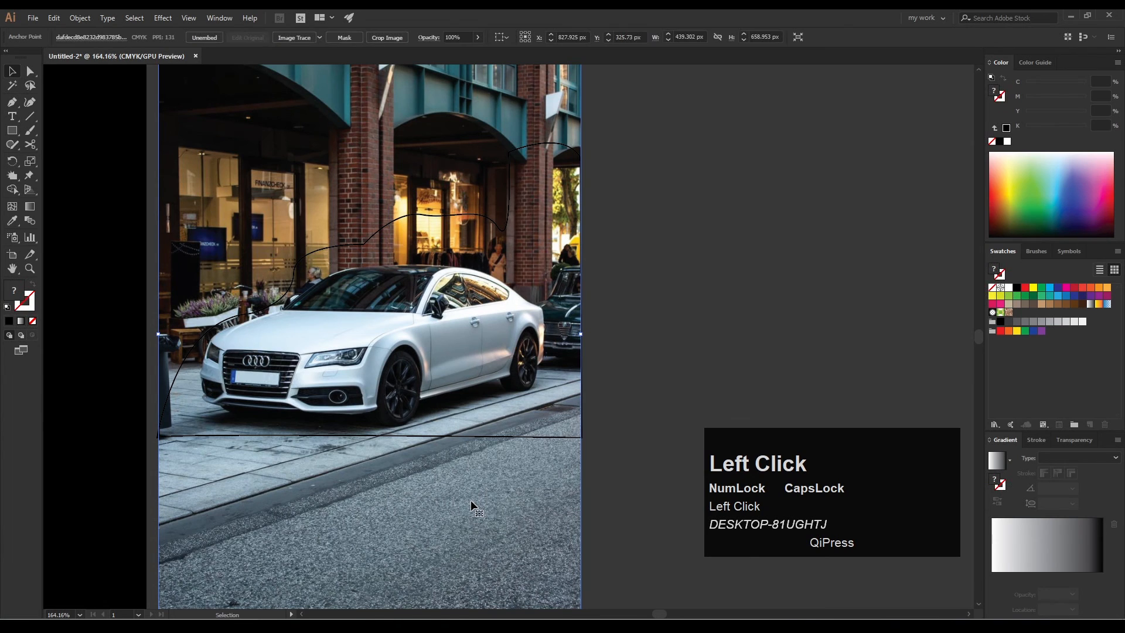
key("Left")
key("space")
left_click(491, 491, "ctrl+alt")
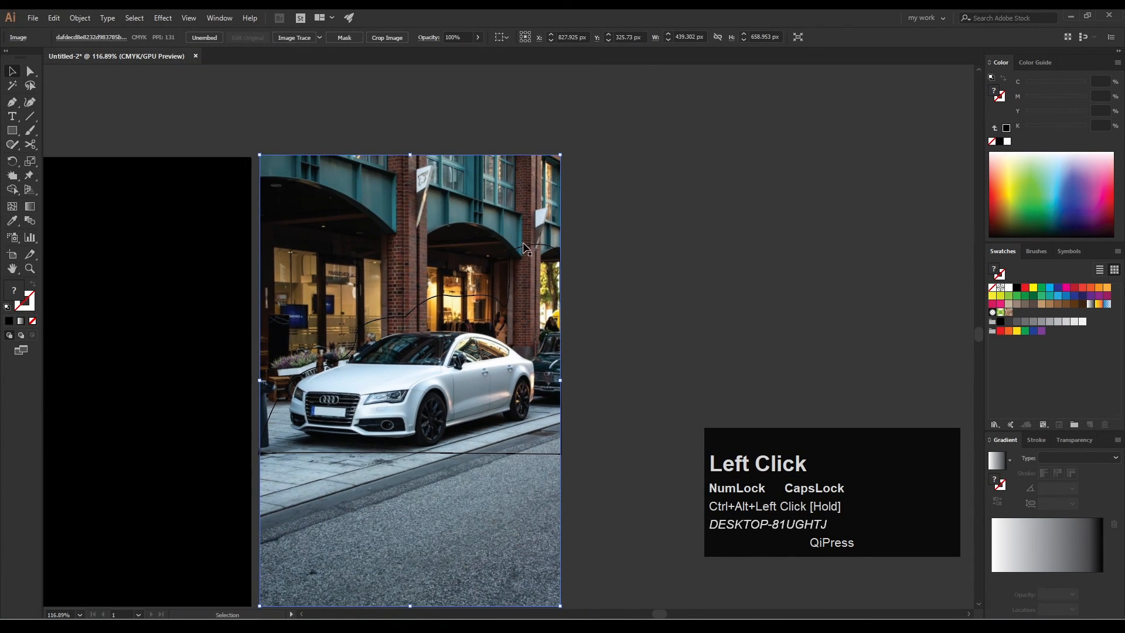
left_click_drag(562, 155, 566, 153)
Make a clipping mask from the car photo and the wavy outline path.
mouse_move(621, 192)
left_mouse_down()
mouse_move(425, 296)
mouse_move(418, 322)
left_mouse_up()
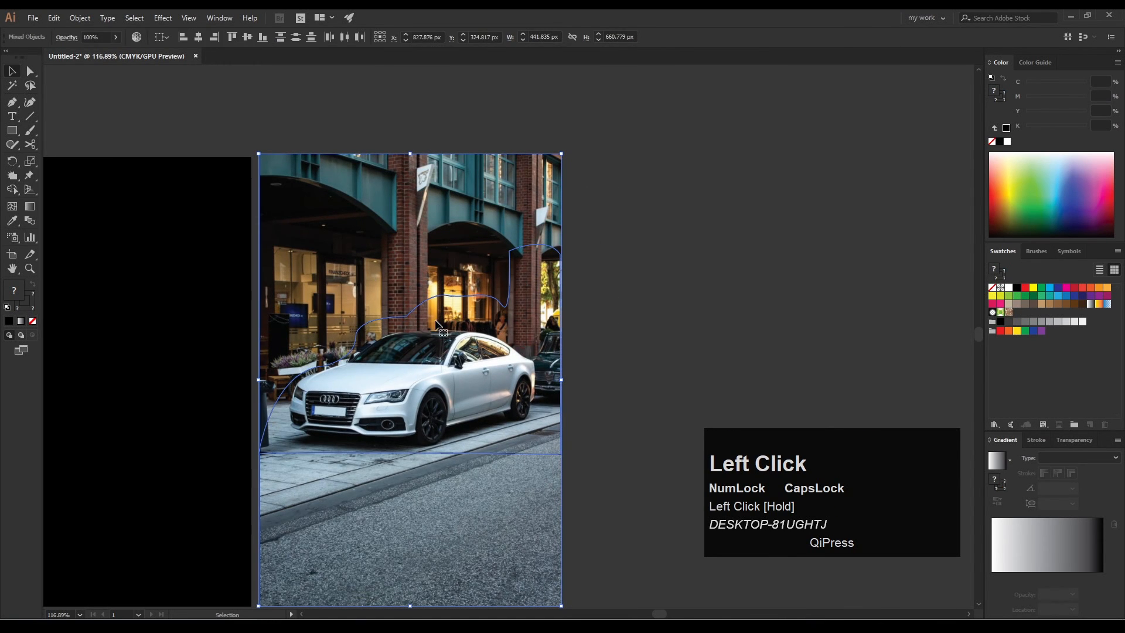
left_click(80, 18)
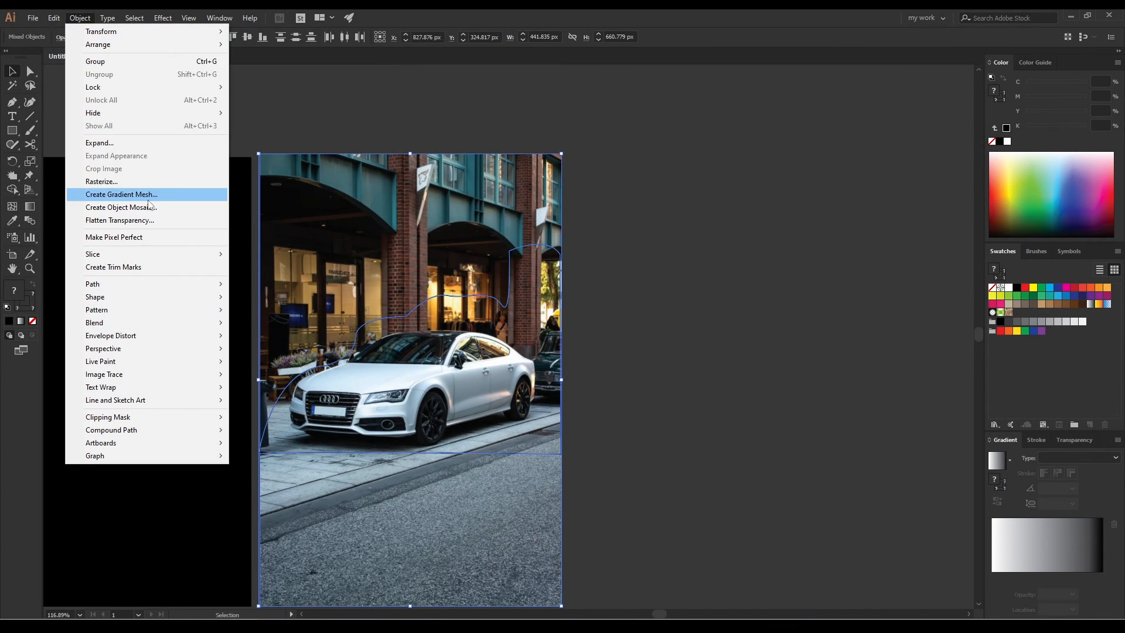
mouse_move(205, 422)
left_click(254, 418)
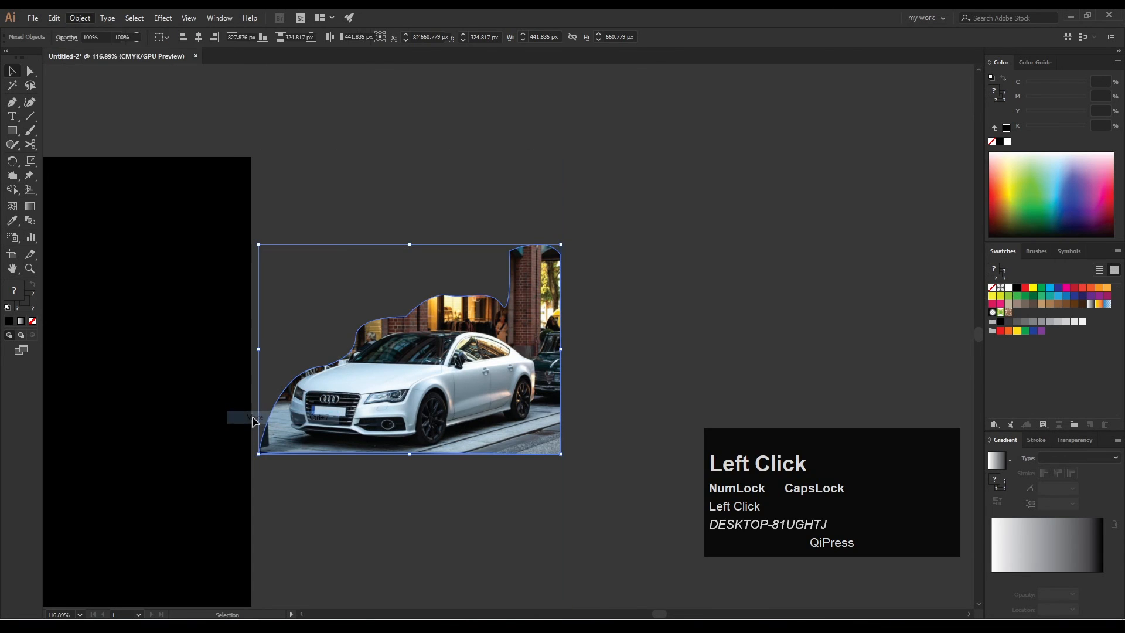
Undo the clipping mask and place a copy of the wavy outline on the empty canvas beside the photo.
left_click(514, 187)
left_click_drag(454, 419, 386, 386)
key("ctrl+z")
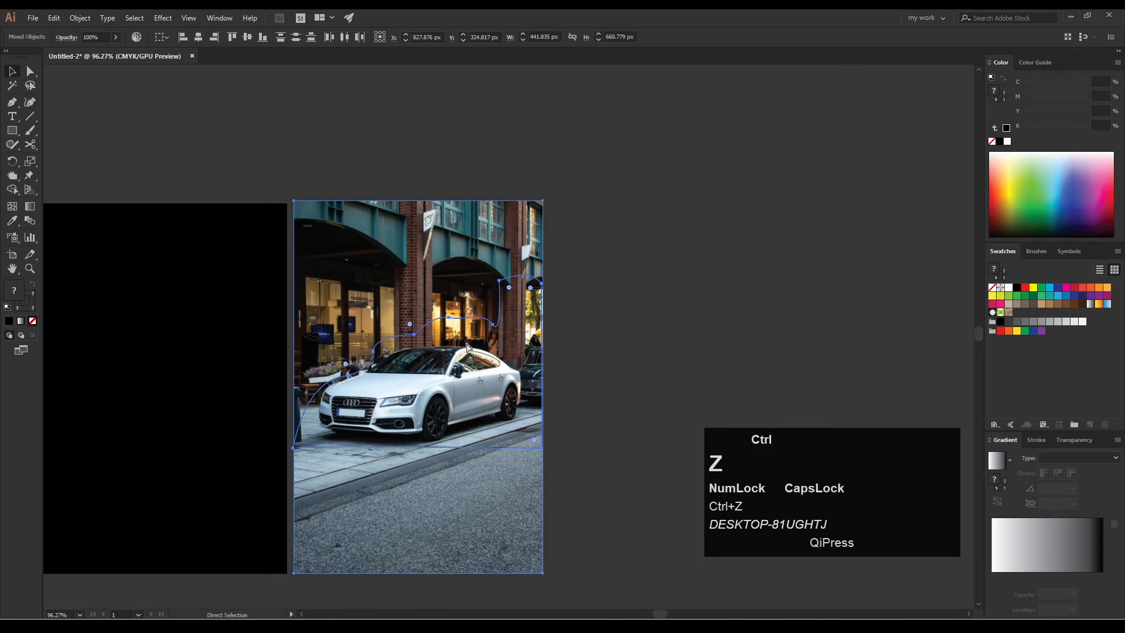
left_click(501, 328)
left_click_drag(498, 331, 810, 210)
key("alt+shift")
Make a clipping mask from the car photo and the original wavy outline again.
left_click_drag(562, 180, 459, 360)
left_click(86, 22)
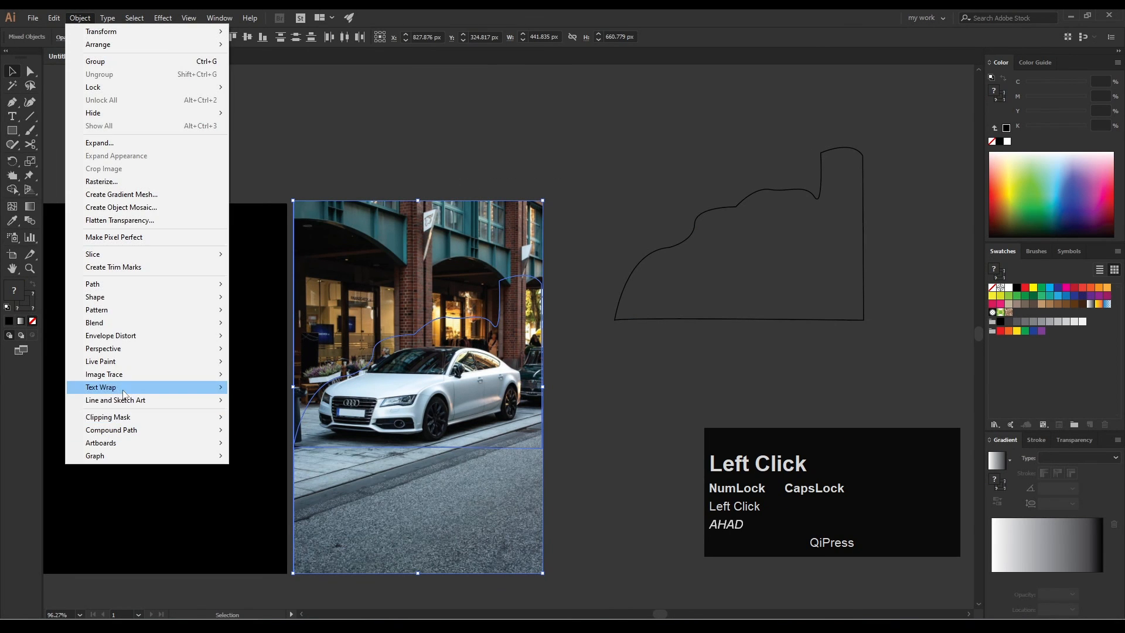
mouse_move(209, 418)
left_click(255, 417)
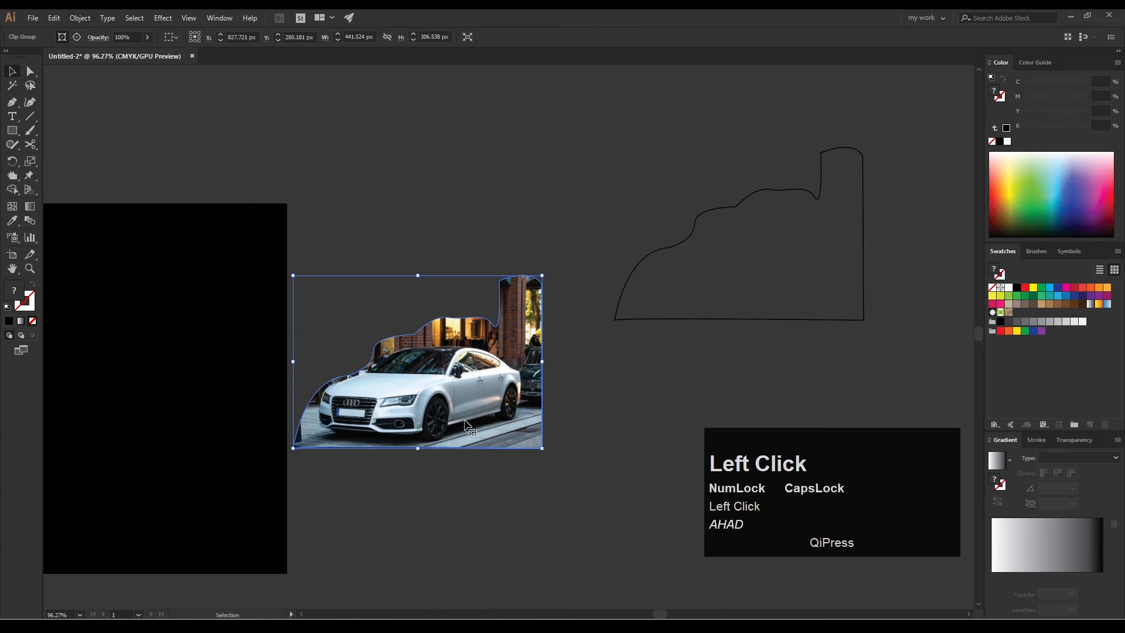
Move the clipped car photo to the artboard's lower right corner and scale it proportionally to the artboard's width, about 594 px.
key("space")
left_click_drag(316, 466, 469, 387)
left_click_drag(540, 299, 290, 420)
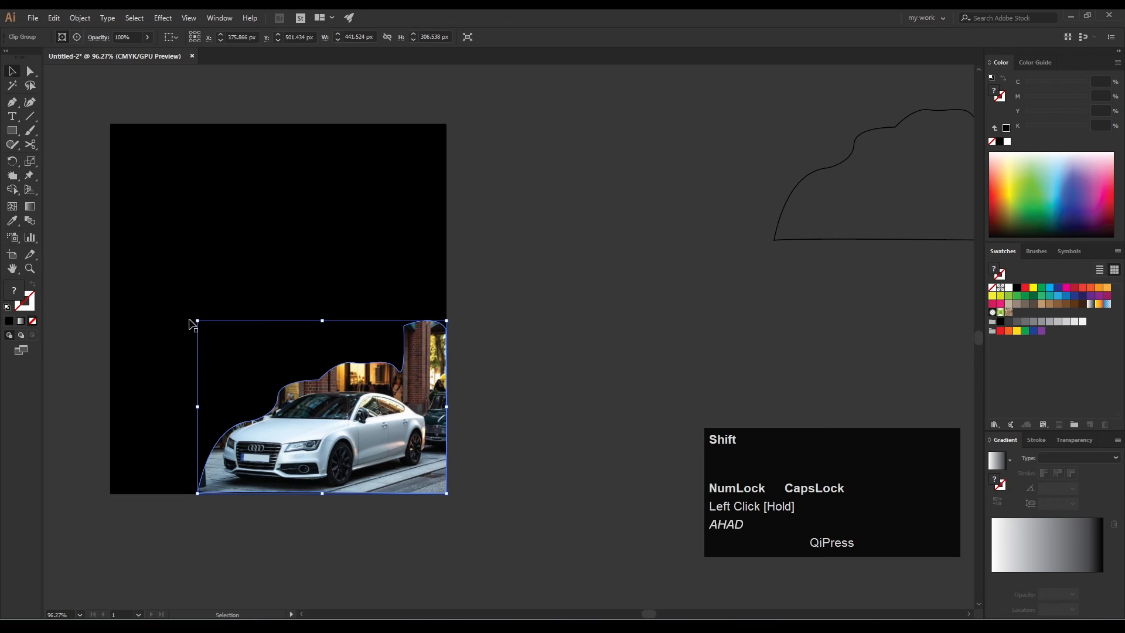
left_click_drag(197, 323, 112, 249)
left_click(457, 352)
left_click_drag(453, 355, 540, 334)
left_click(540, 335, "ctrl+alt")
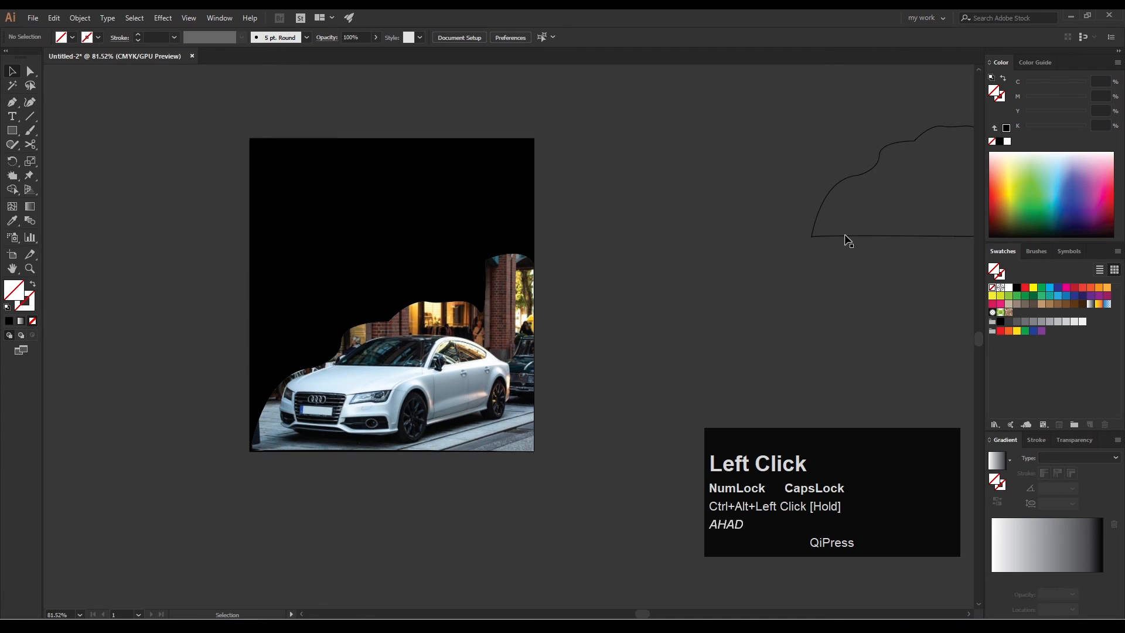
Move the outline copy over the clipped car, enlarge it proportionally to about 590 px wide, and nudge it left and down along the photo's edge.
left_click_drag(846, 241, 285, 434)
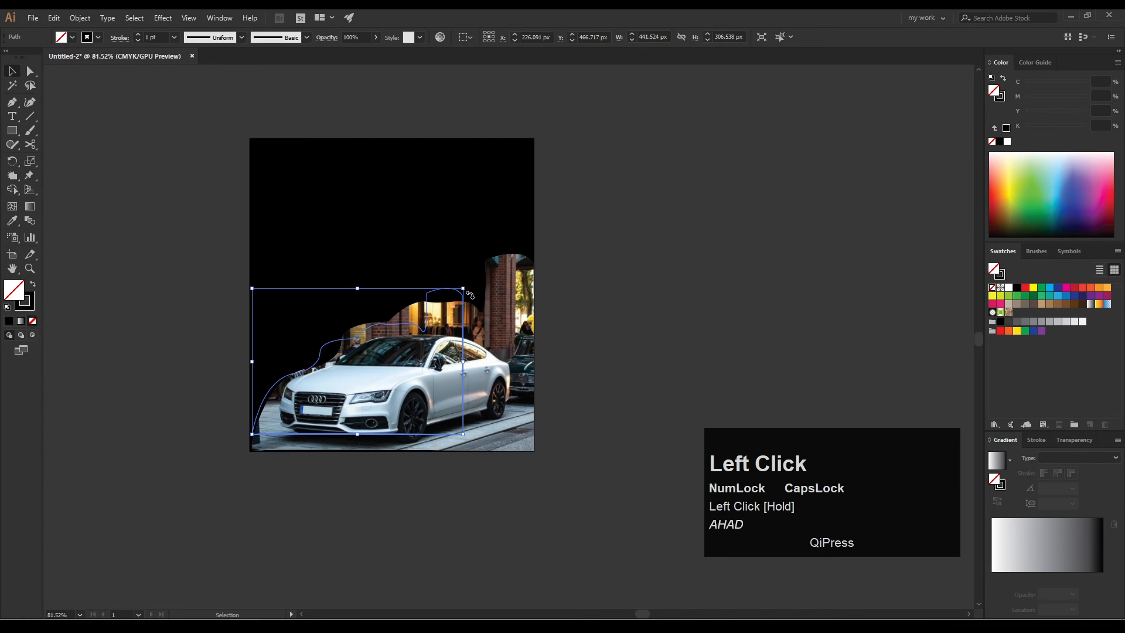
left_click_drag(465, 288, 535, 228)
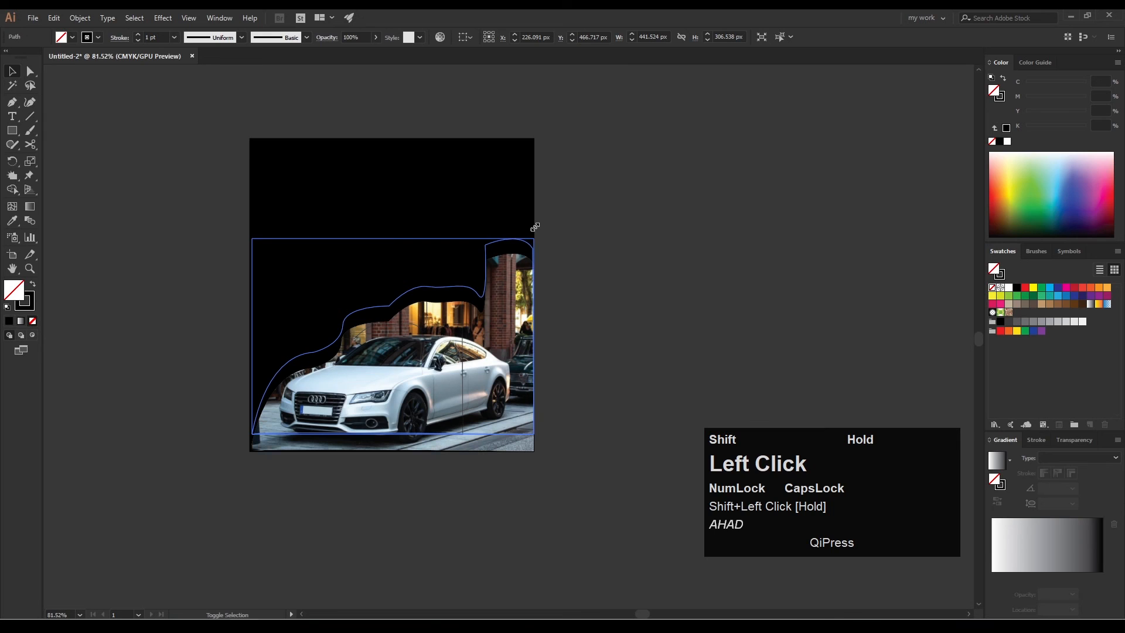
key("Left")
key("Left")
key("Left")
key("Left")
key("Down")
key("Down")
key("Down")
key("Down")
key("Down")
key("Down")
key("Down")
key("Down")
key("Down")
key("Down")
key("Down")
key("Down")
key("Down")
key("Down")
key("Down")
key("Down")
key("Down")
key("Down")
key("Down")
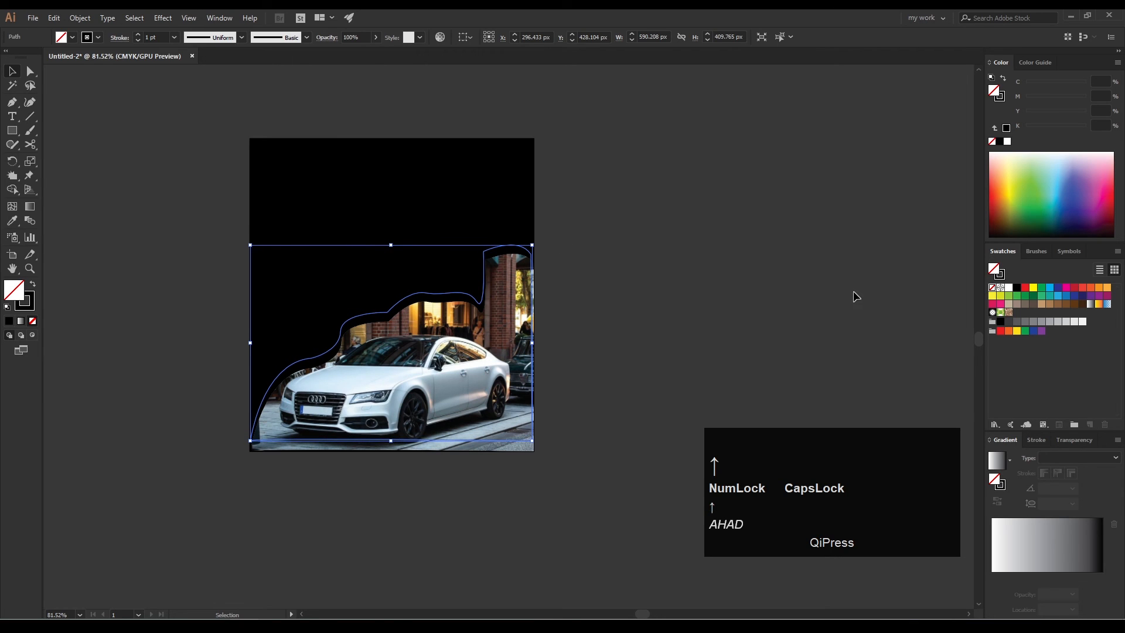
Fill the outline copy with white, nudge it slightly down, and bring the clipped car photo in front of it.
left_click(1010, 288)
key("Down")
key("Down")
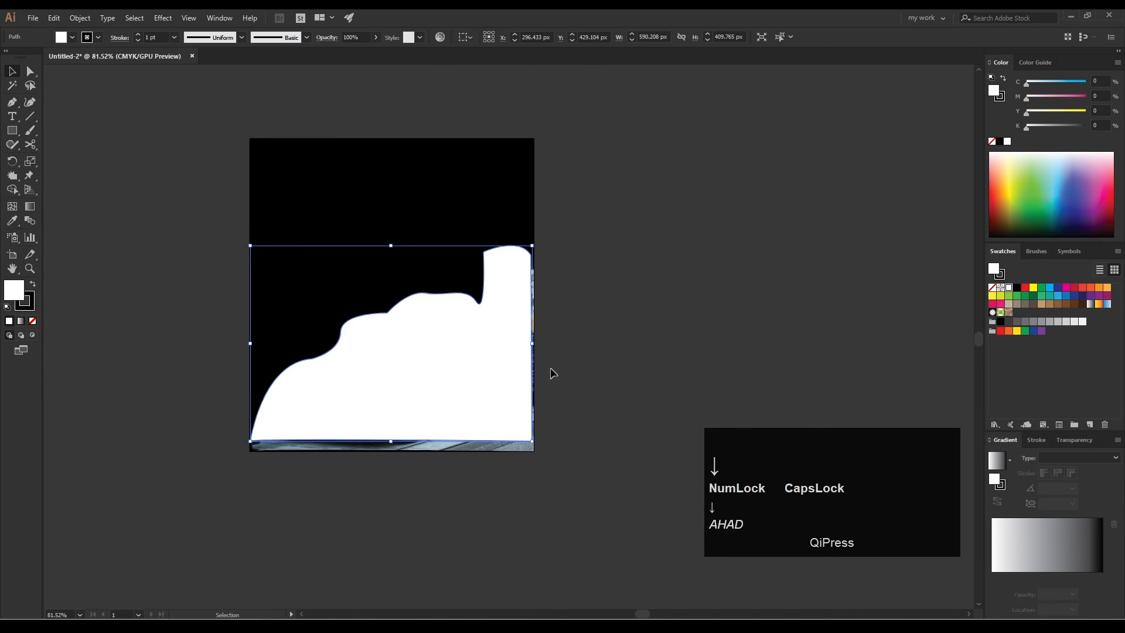
left_click(419, 447)
right_click(419, 447)
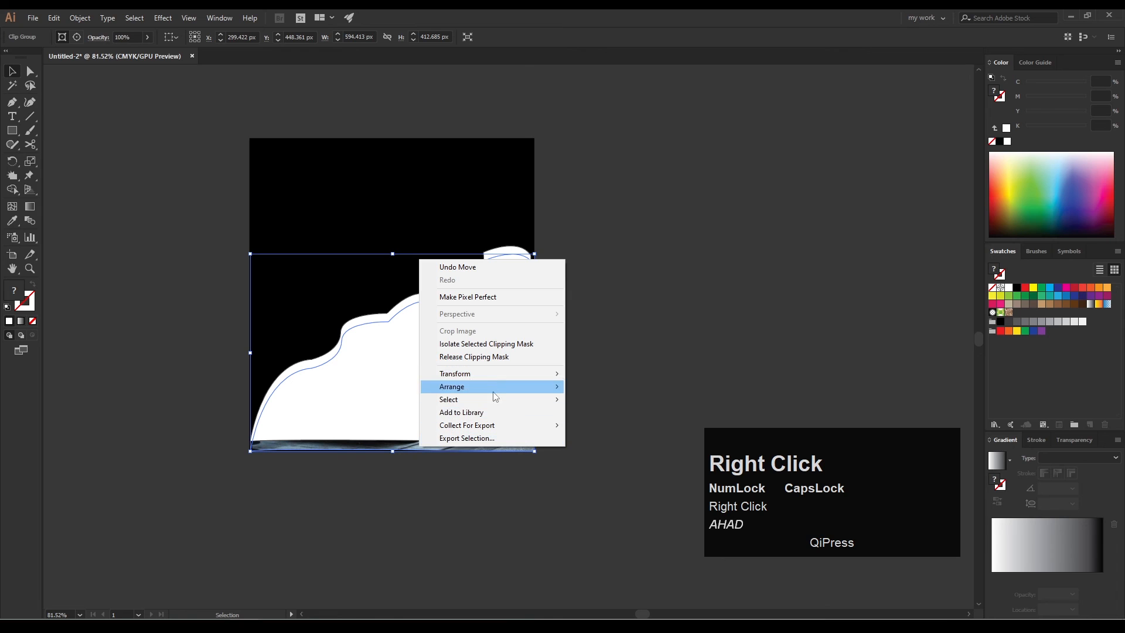
mouse_move(532, 391)
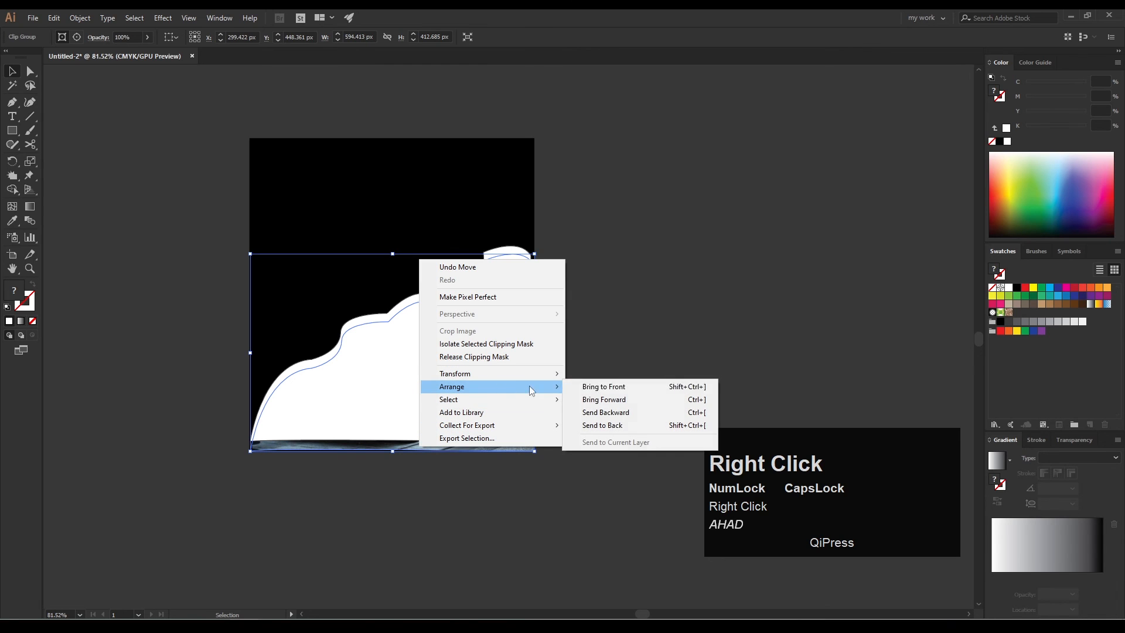
left_click(598, 388)
left_click(594, 326)
Nudge the white shape behind the car photo slightly down to thin the border along the wavy edge.
left_click(509, 342)
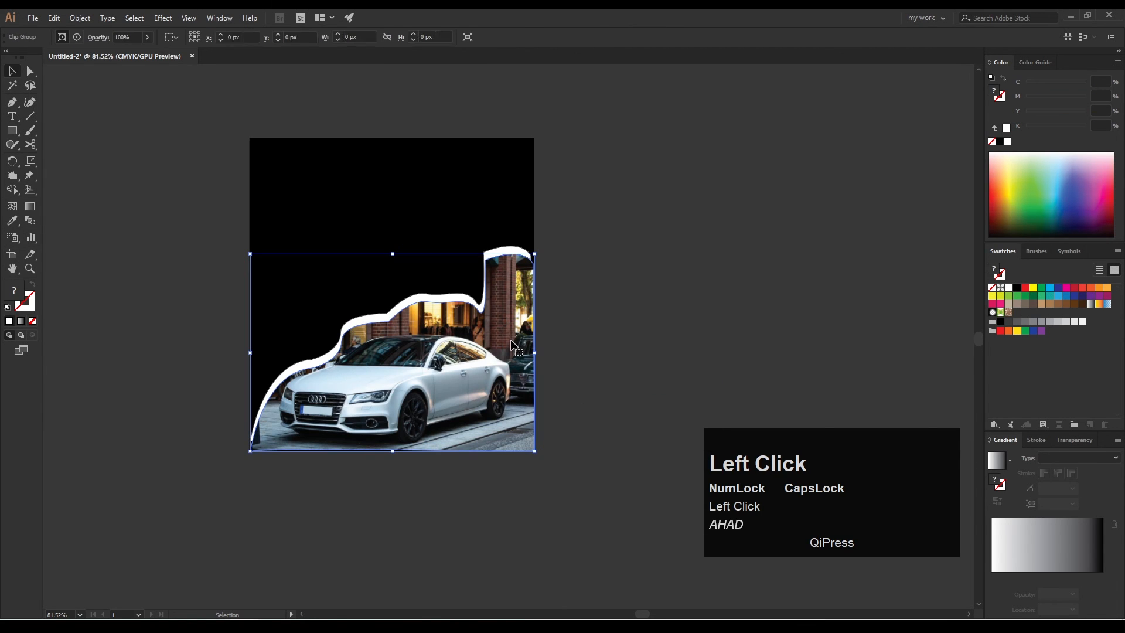
key("Up")
key("Down")
left_click(428, 299)
key("Down")
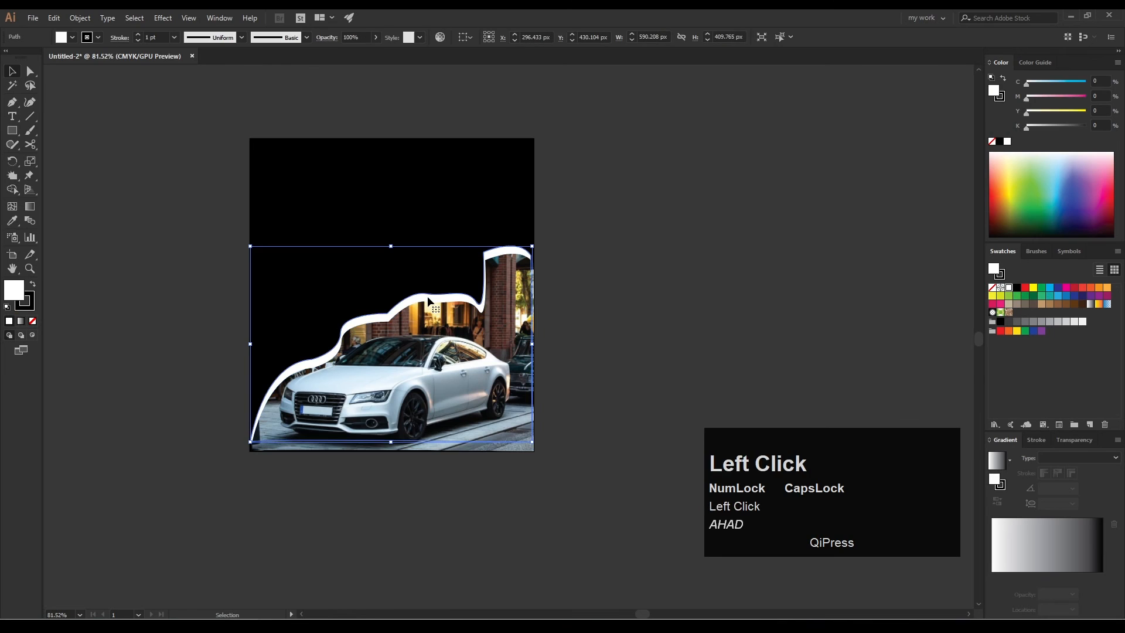
key("Up")
key("Down")
Fill the border shape with orange (M 73, Y 100) and nudge it slightly further down.
left_click(1033, 288)
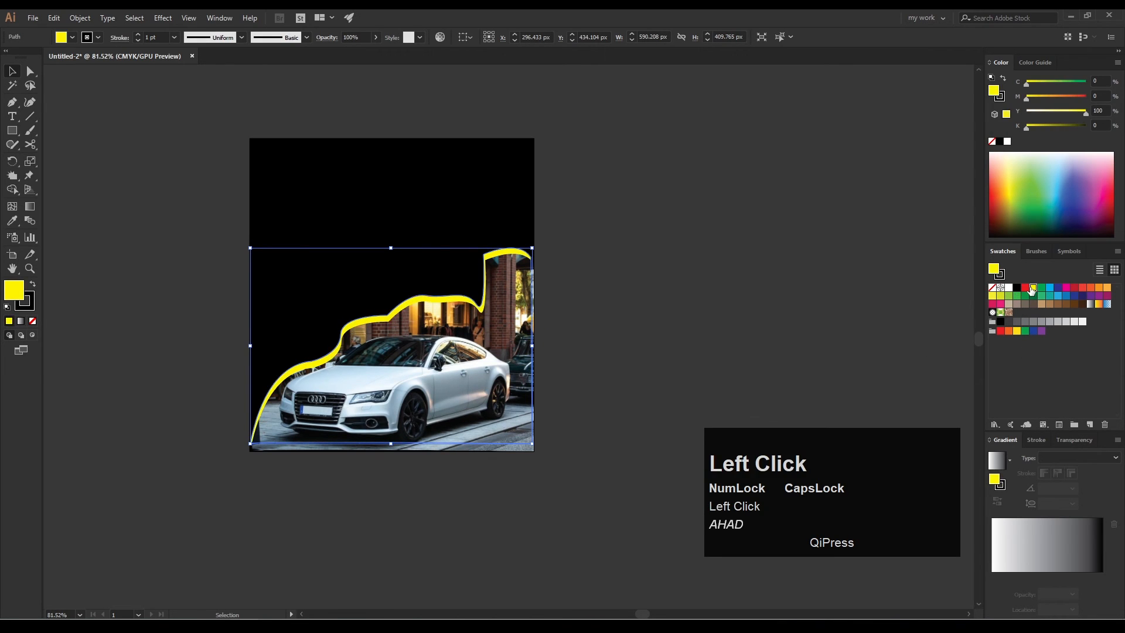
left_click(1073, 97)
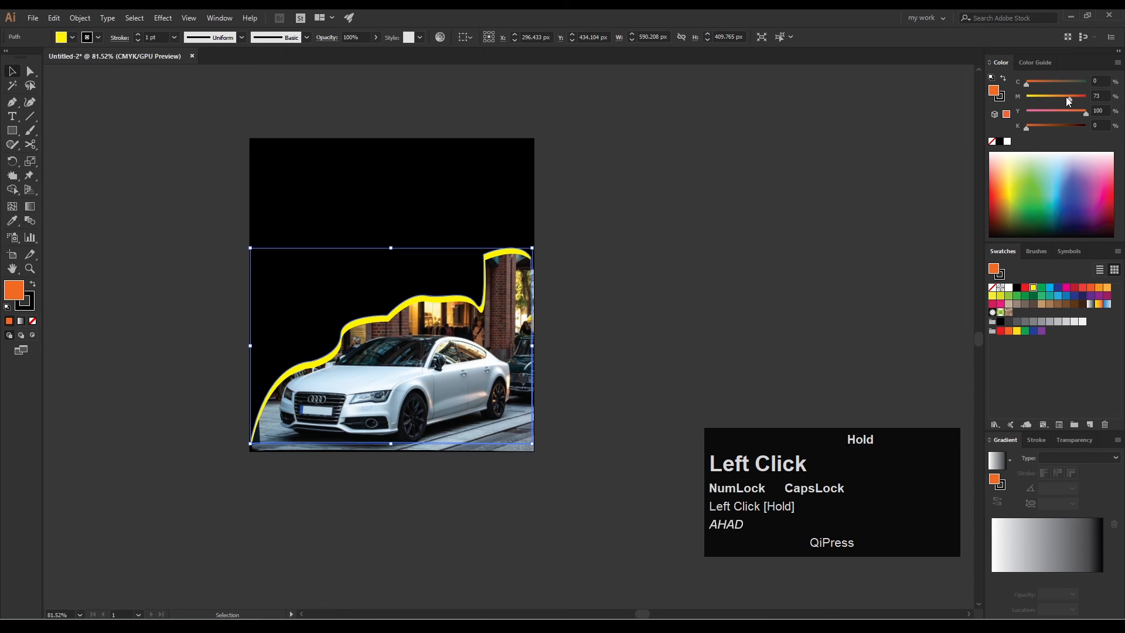
key("Down")
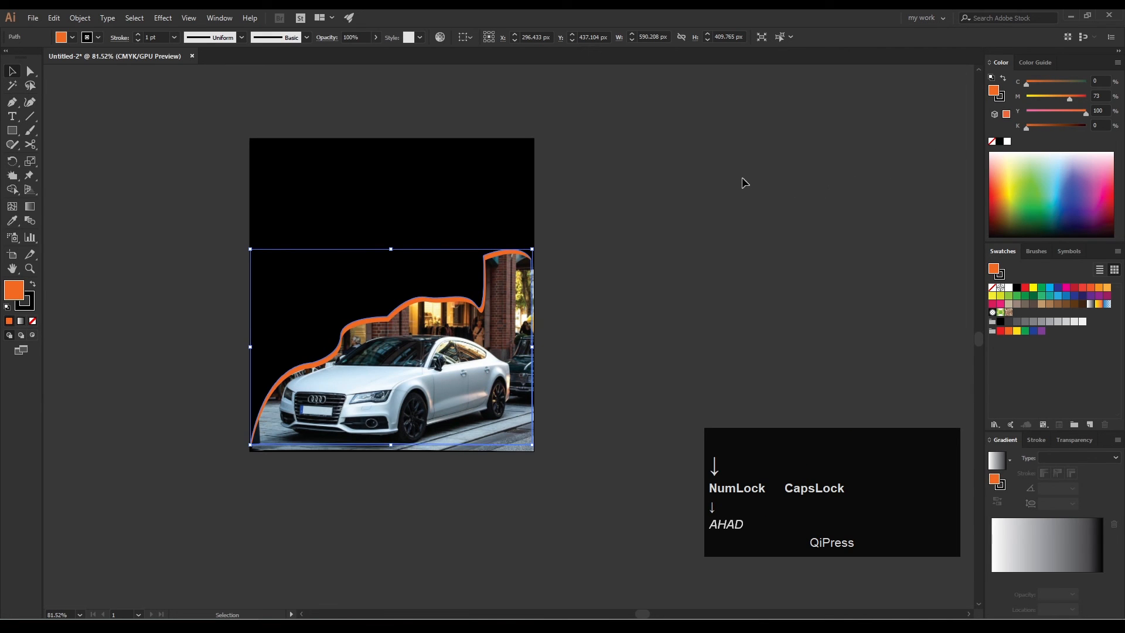
left_click(742, 178)
Add the text CAR beside the artboard's upper left edge and enlarge it to about 169 pt.
mouse_move(537, 201)
left_mouse_down()
mouse_move(551, 203)
mouse_move(529, 203)
mouse_move(540, 211)
left_mouse_up()
left_click_drag(463, 193, 363, 188)
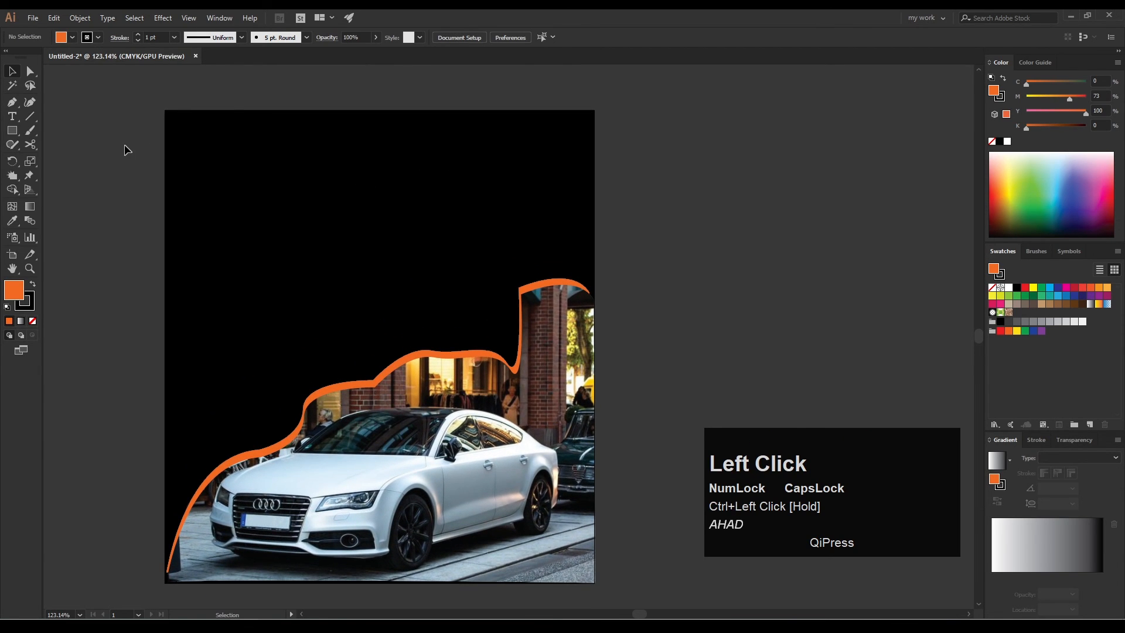
left_click(12, 116)
left_click(110, 174)
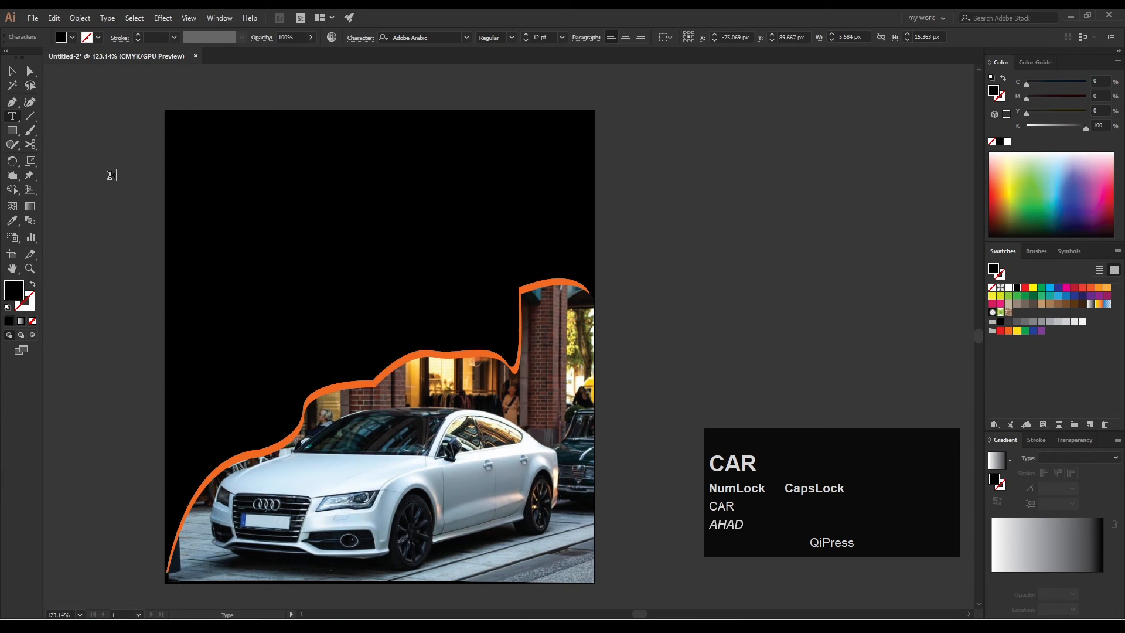
key("BackSpace")
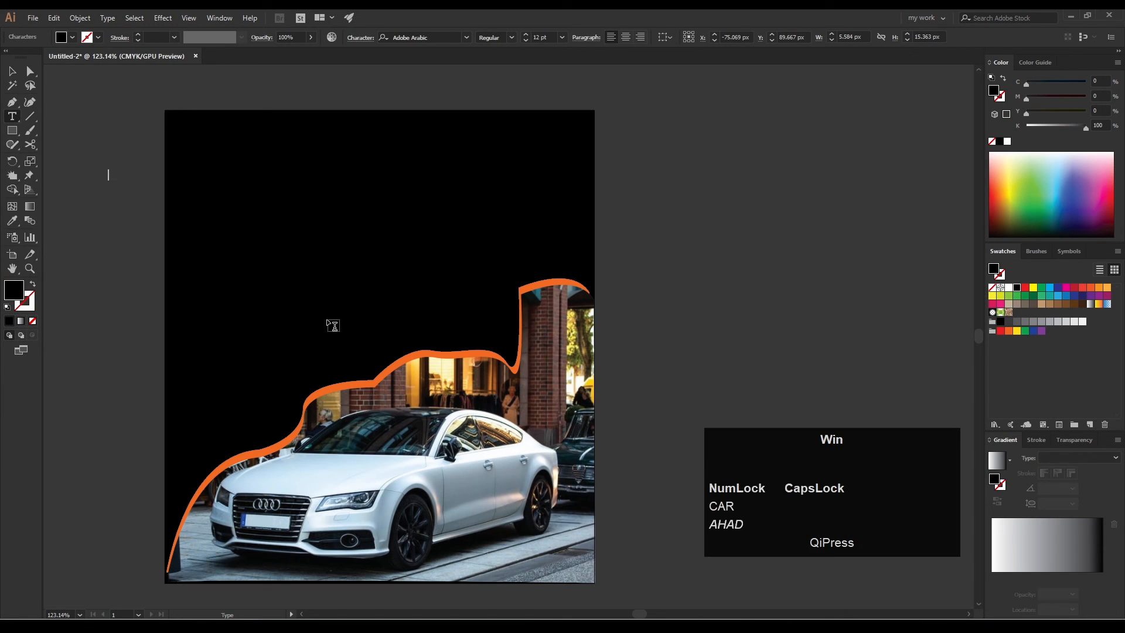
type("C")
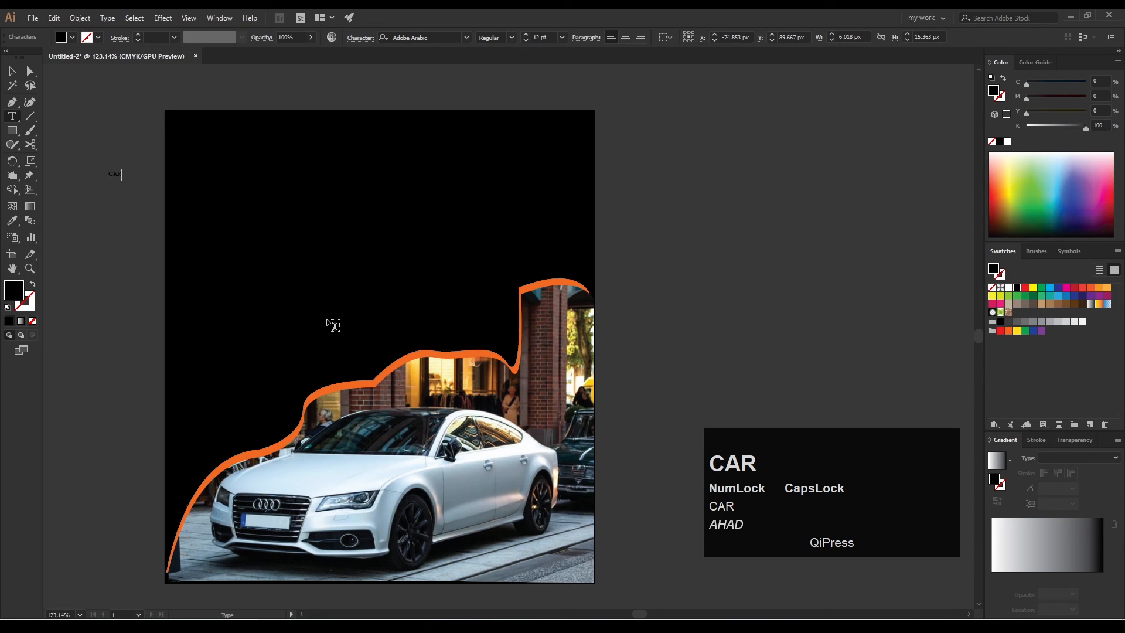
type("AR")
left_click(12, 71)
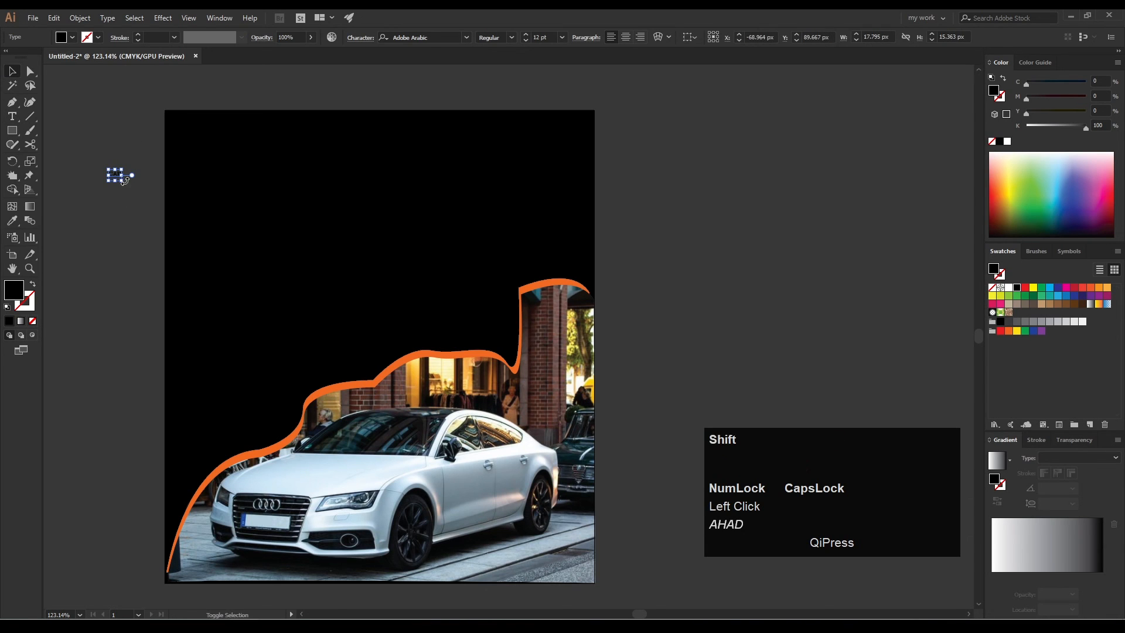
left_click_drag(123, 180, 290, 326)
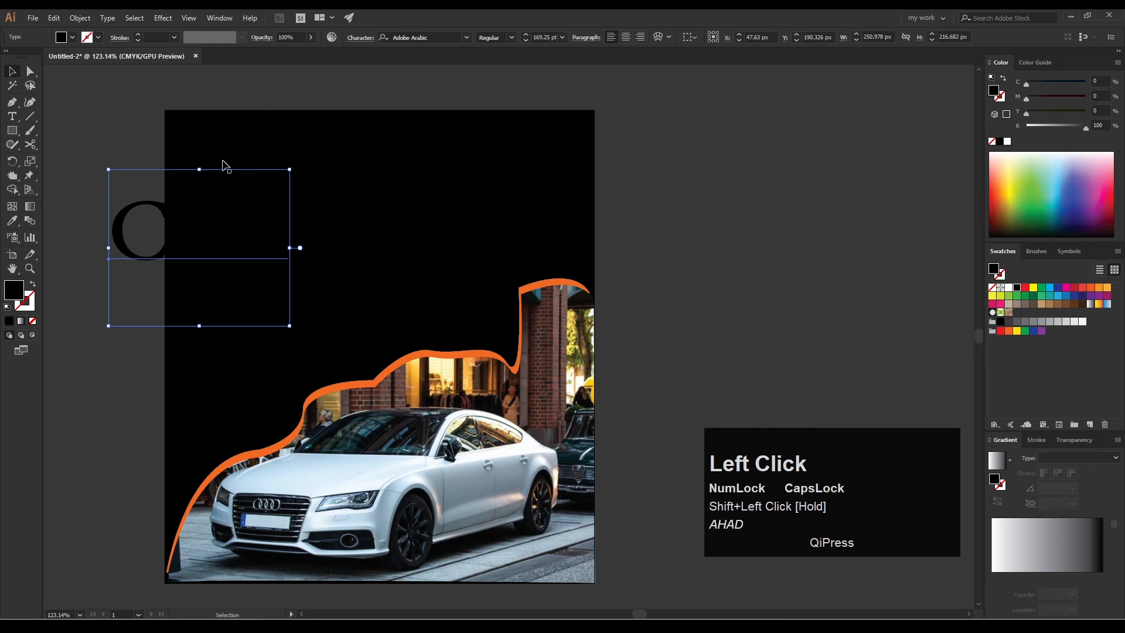
Set the font of the CAR text to Swis721 BlkCn BT Black.
left_click(467, 38)
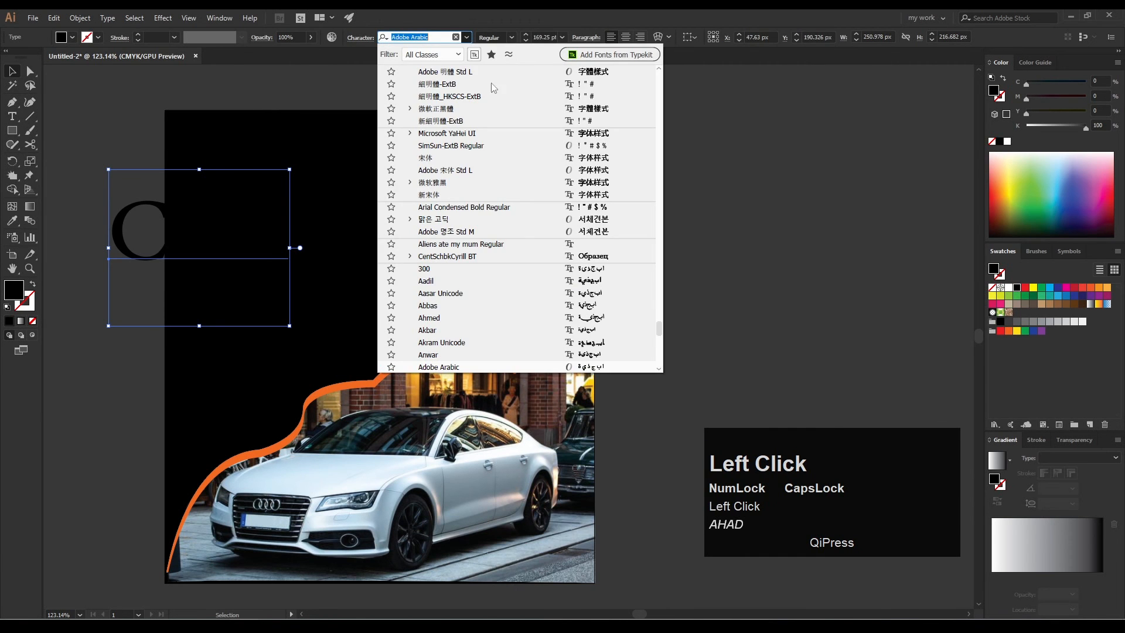
scroll(491, 219, "up", 10)
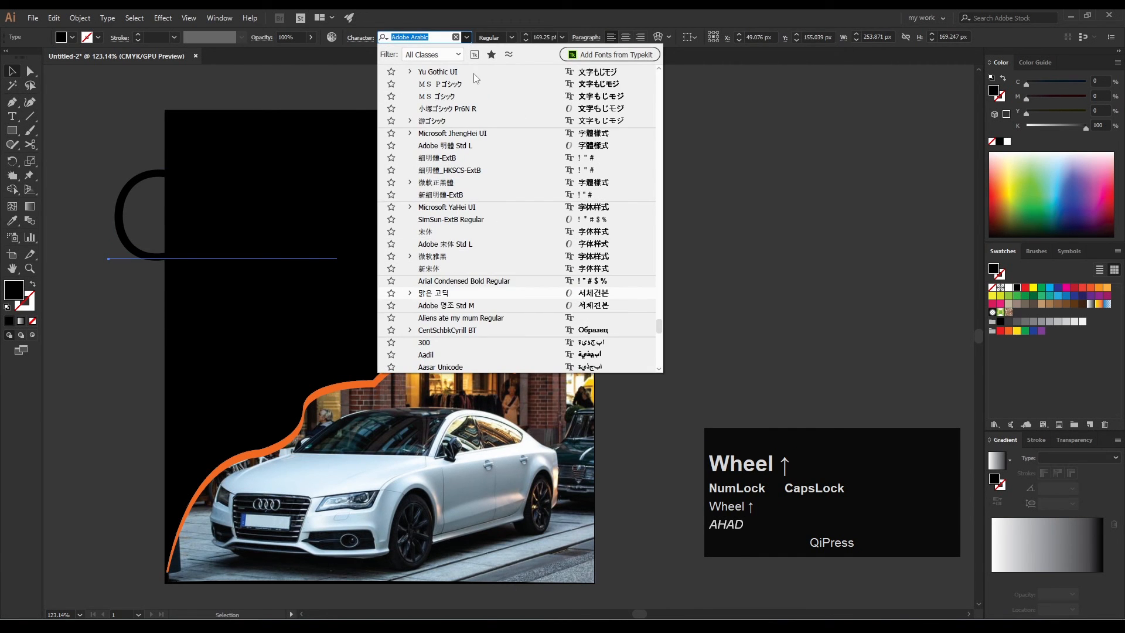
scroll(475, 78, "up", 10)
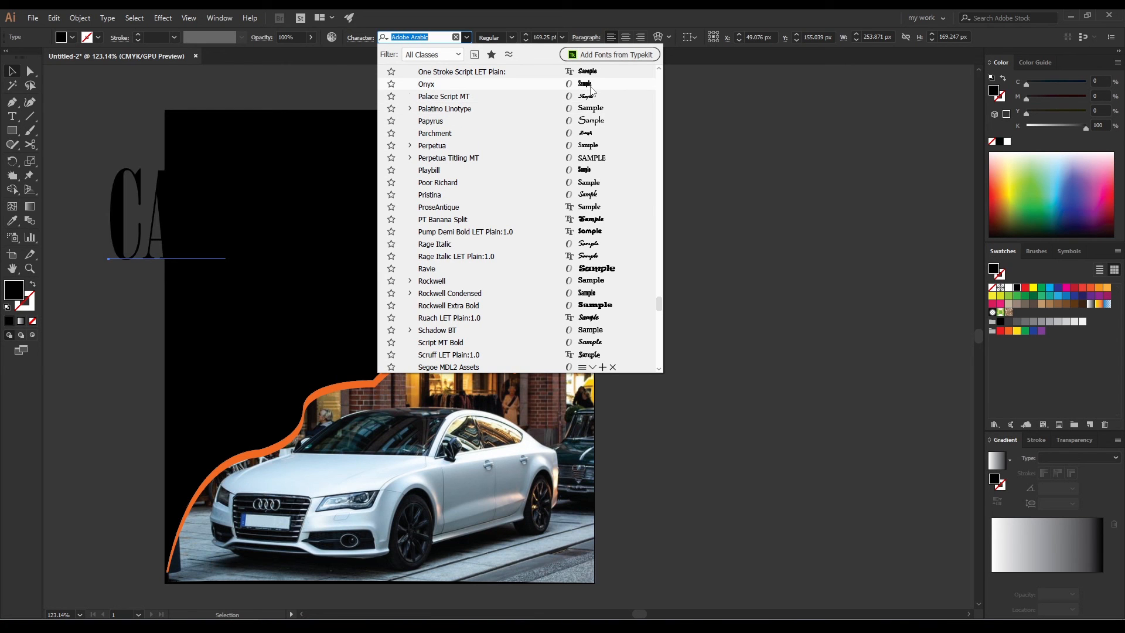
scroll(592, 84, "up", 20)
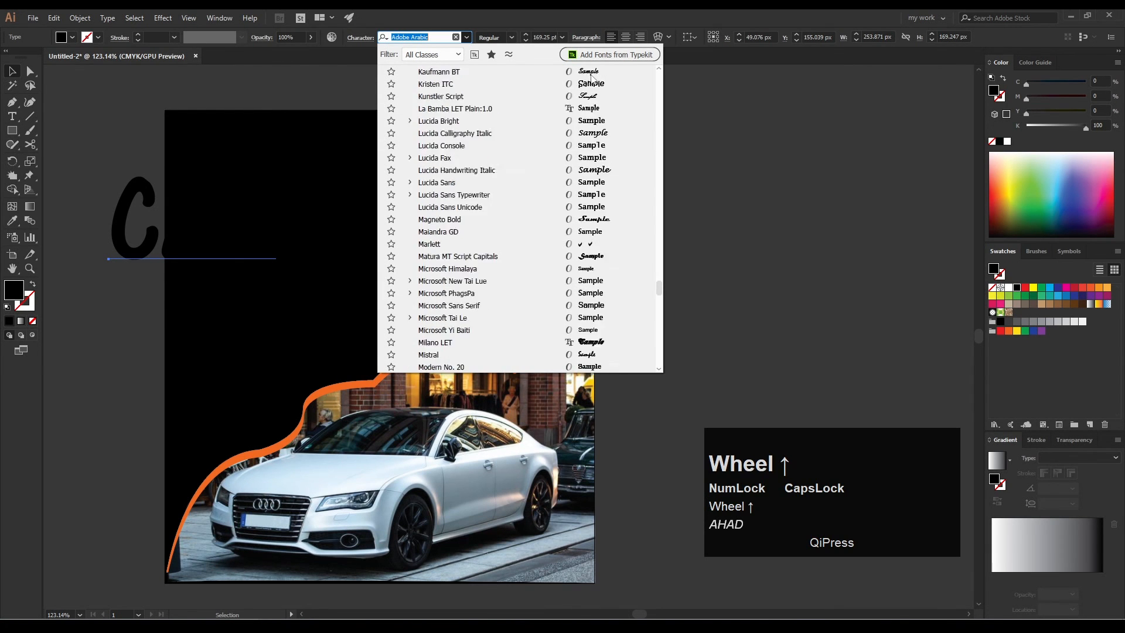
scroll(592, 79, "up", 15)
scroll(657, 247, "down", 2)
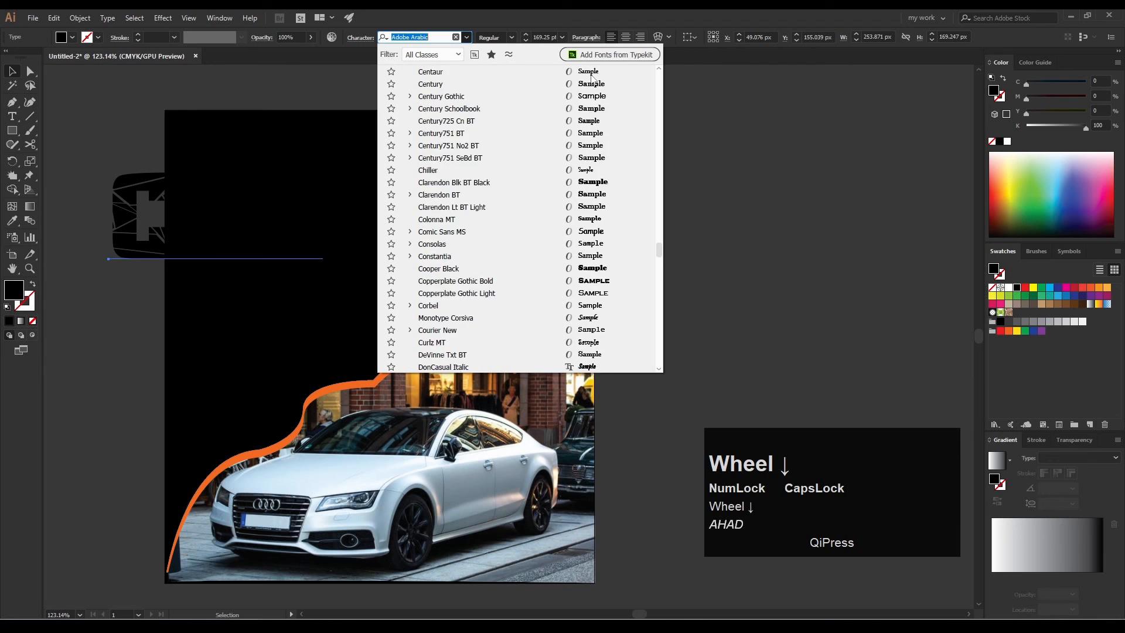
left_click_drag(659, 250, 655, 69)
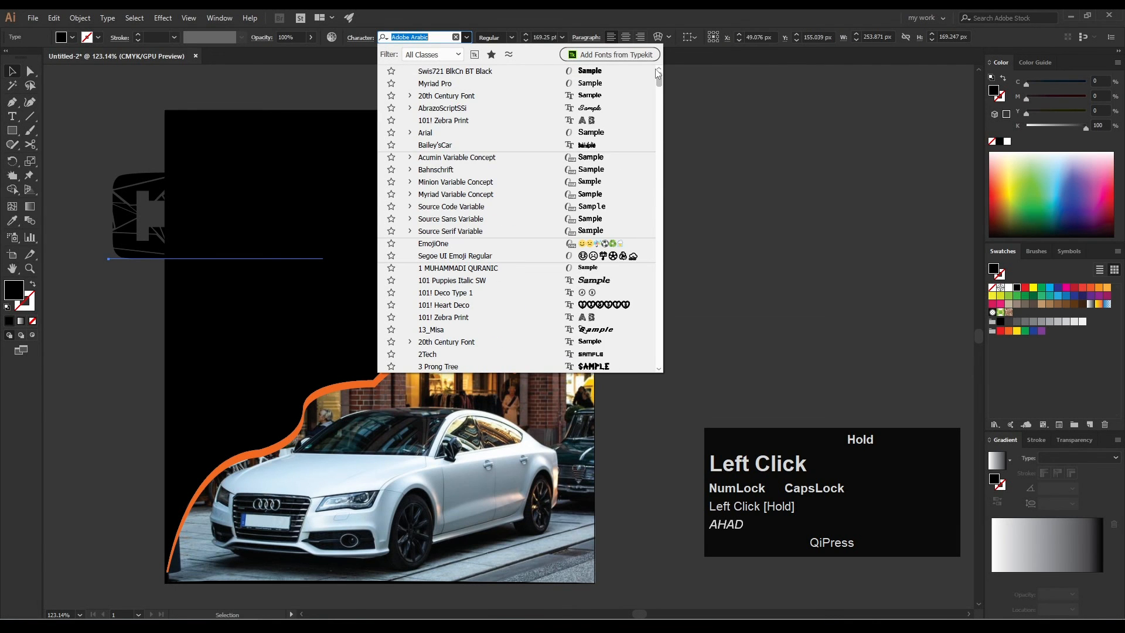
left_click(576, 70)
Move the CAR text to the artboard's upper left area and fill it with orange (M 73, Y 100).
left_click_drag(149, 184, 221, 156)
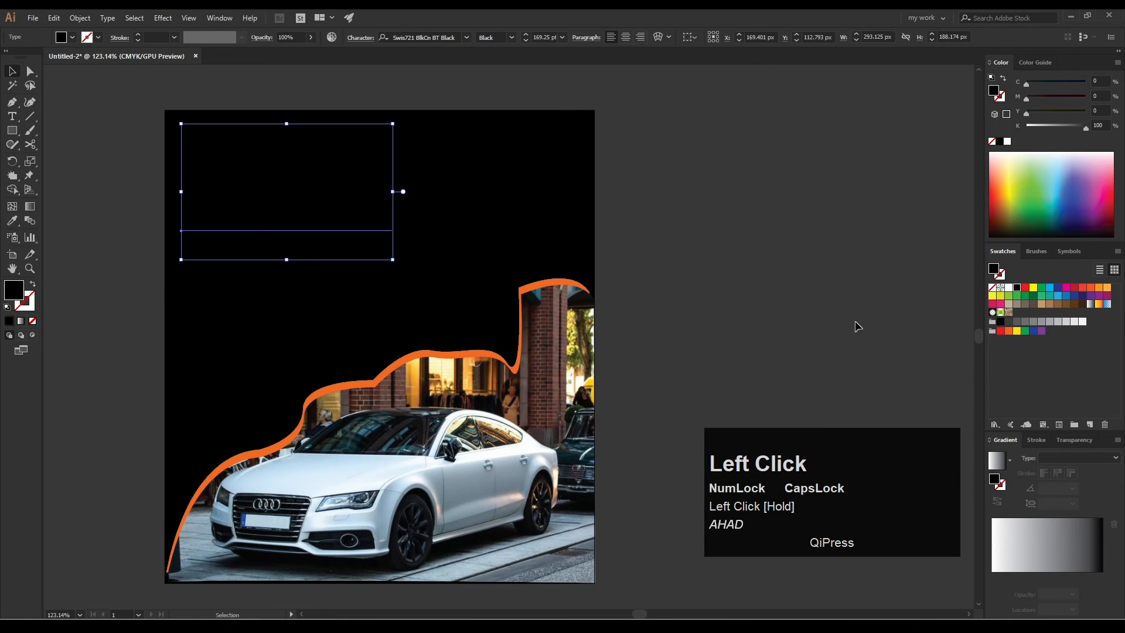
left_click(1033, 289)
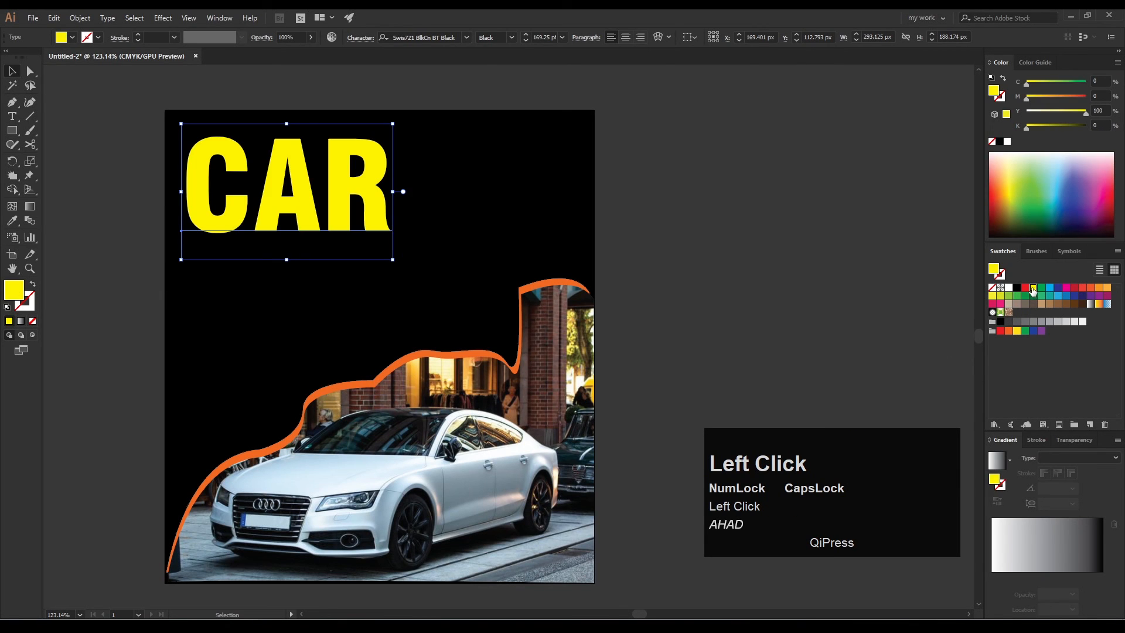
left_click(1068, 97)
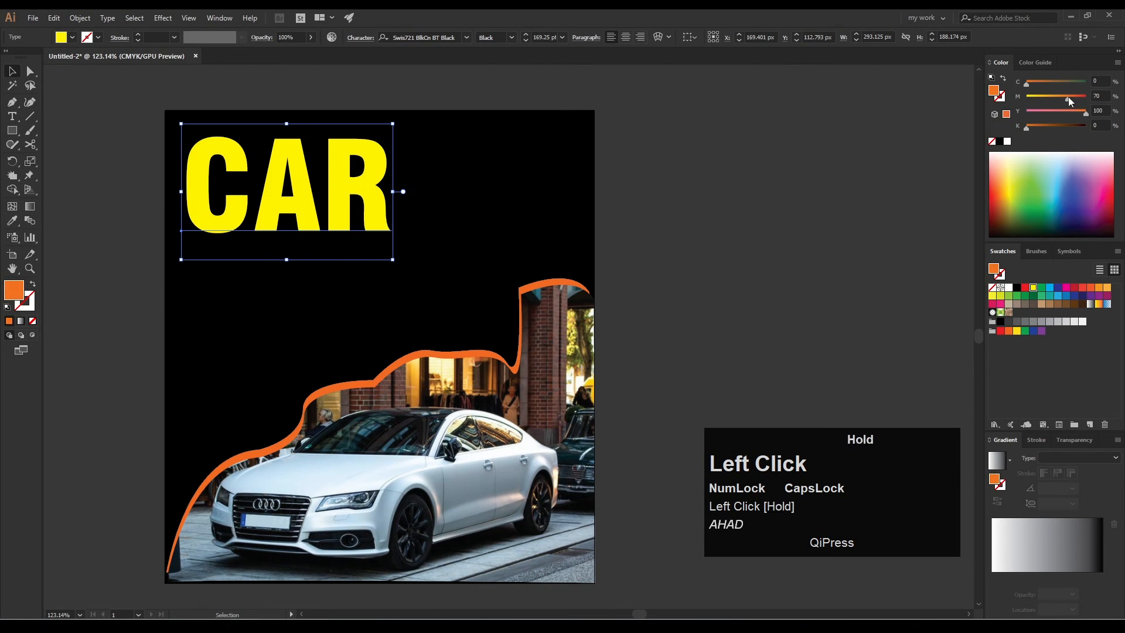
left_click_drag(1068, 96, 1070, 97)
Convert the CAR text to outlines and swap its fill and stroke to leave only an orange contour.
right_click(343, 188)
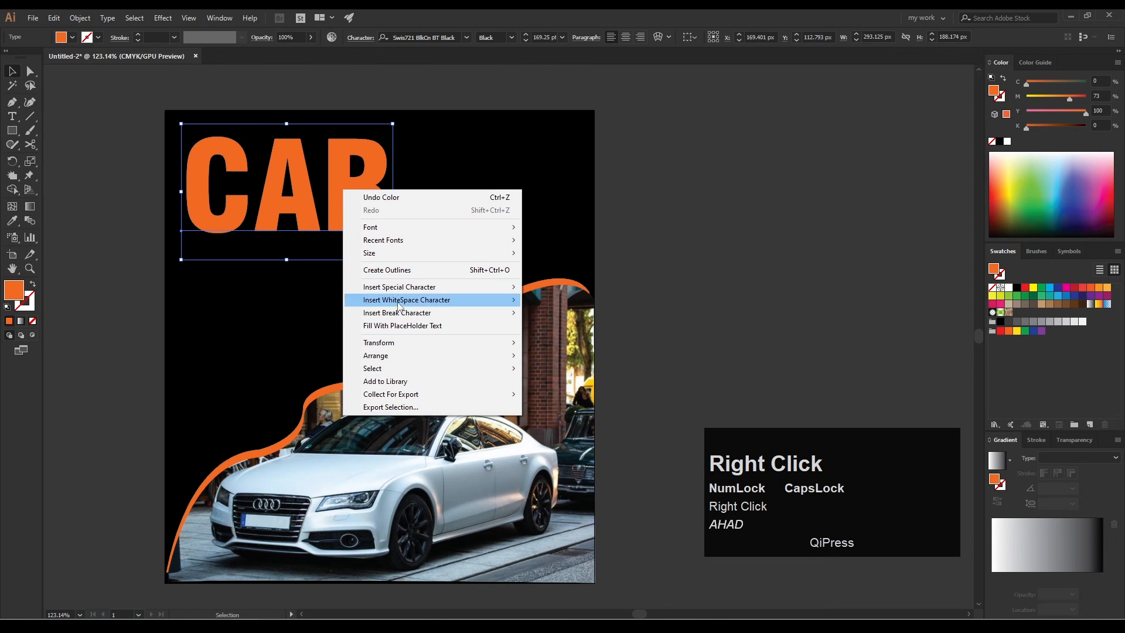
left_click(395, 269)
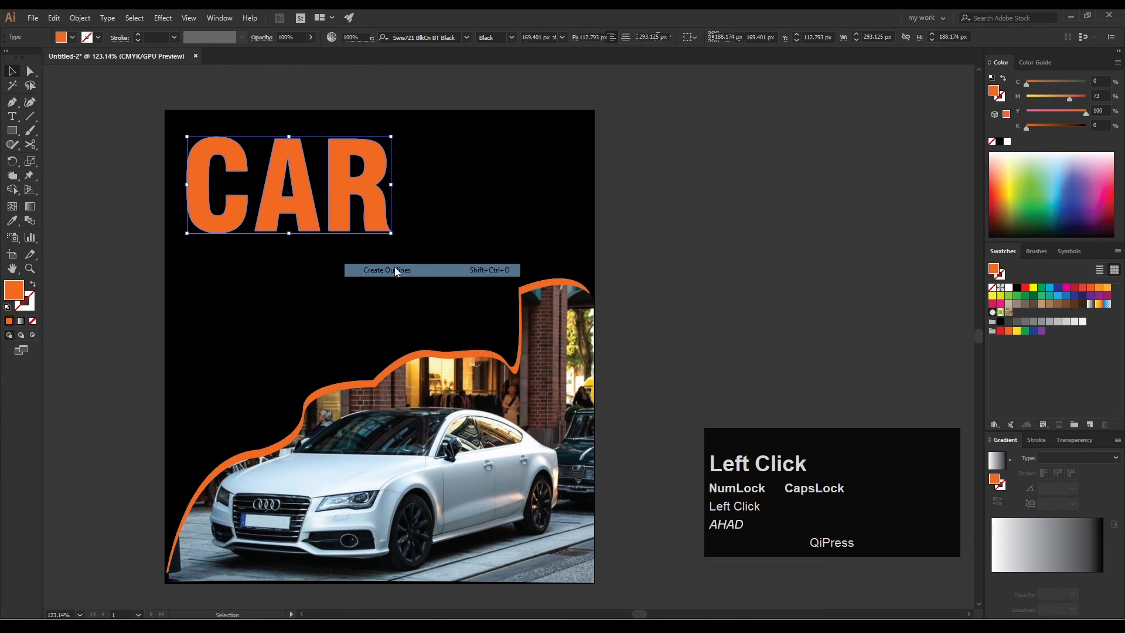
left_click(32, 284)
left_click(110, 315)
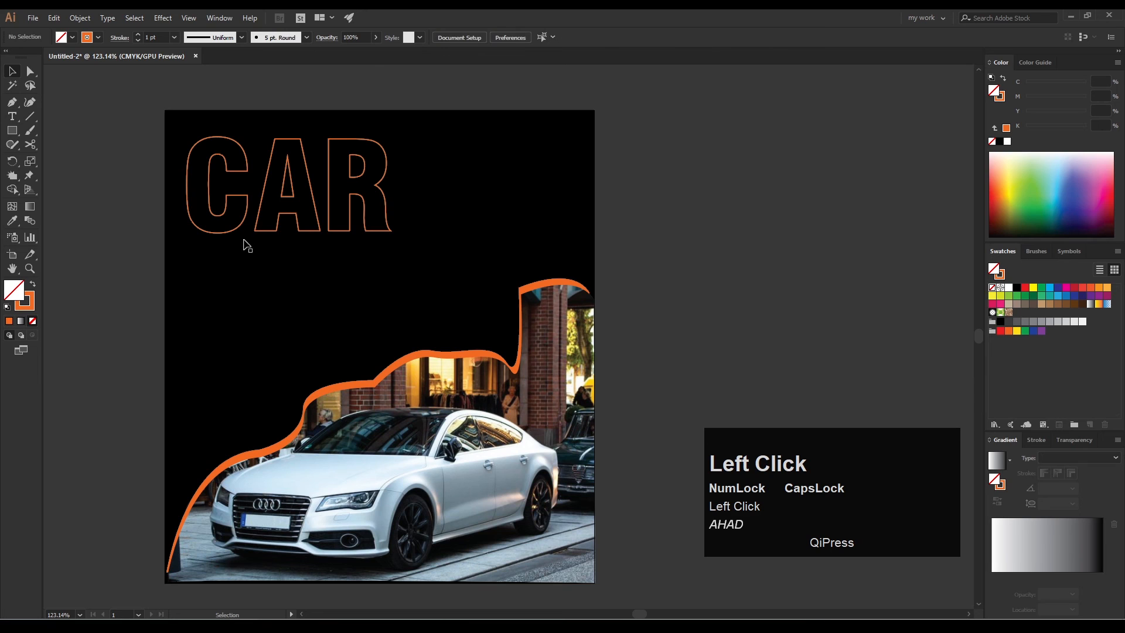
Move the outlined CAR lettering to the middle of the artboard's upper area.
left_click_drag(264, 238, 354, 230)
key("ctrl+z")
left_click(82, 237)
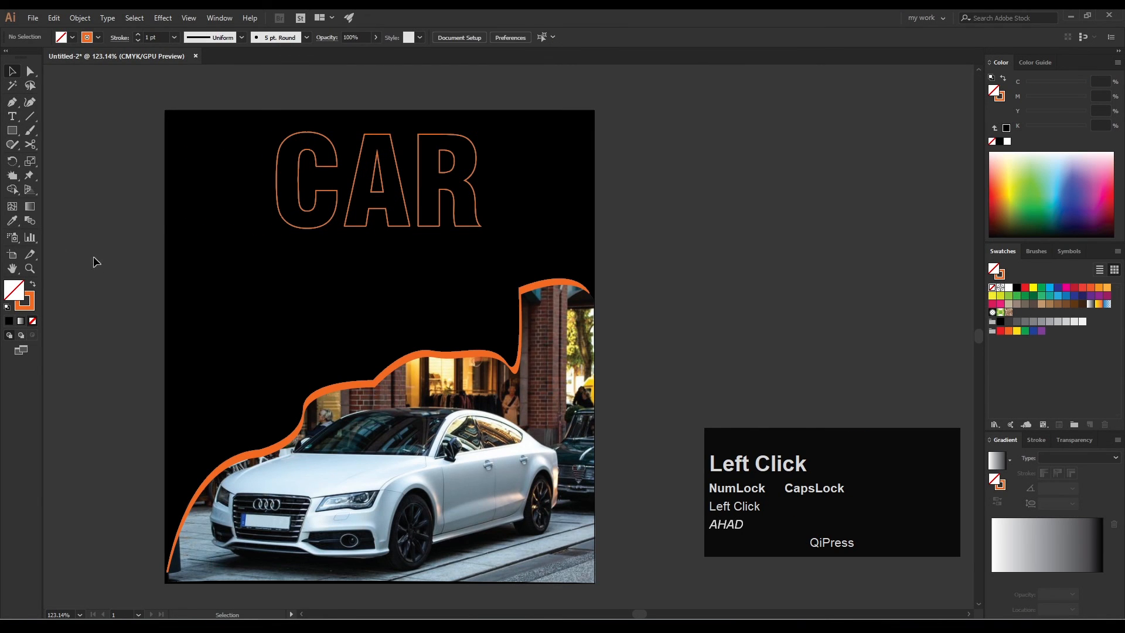
Add the text FOR SALE beside the artboard, enlarge it to about 121 pt and fill it with yellow.
left_click(12, 116)
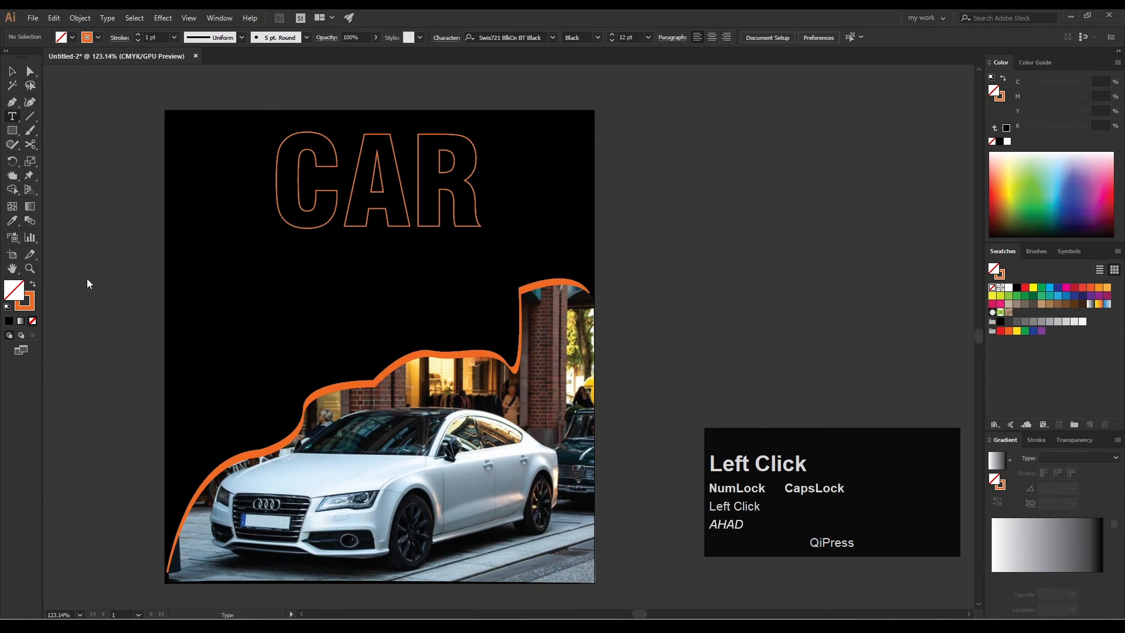
left_click(89, 278)
type("FOR SALE")
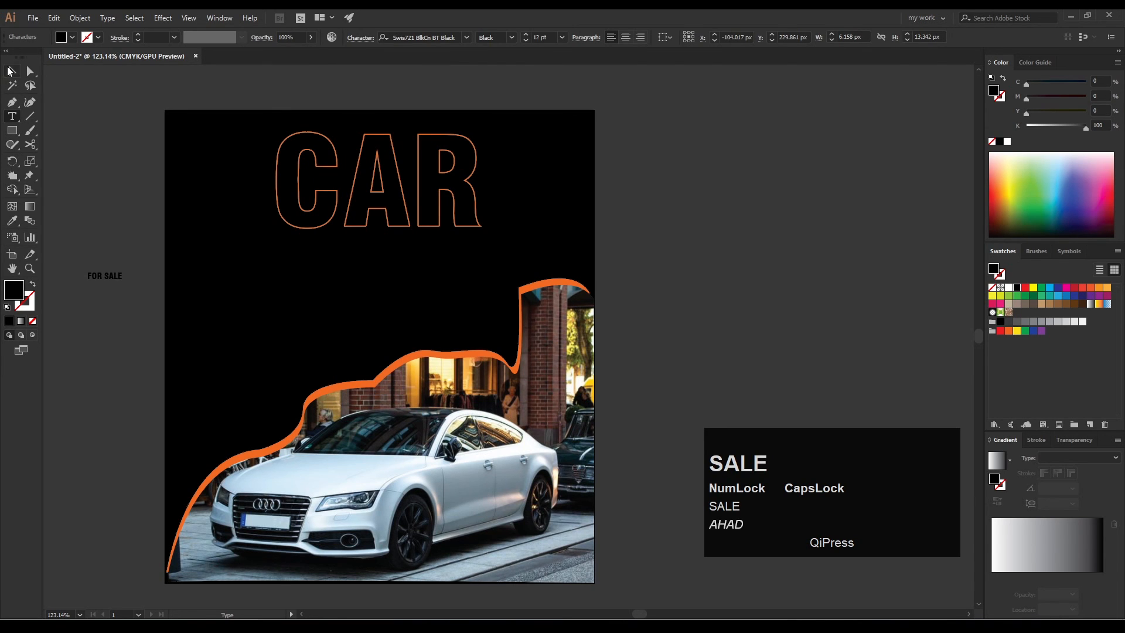
left_click(10, 70)
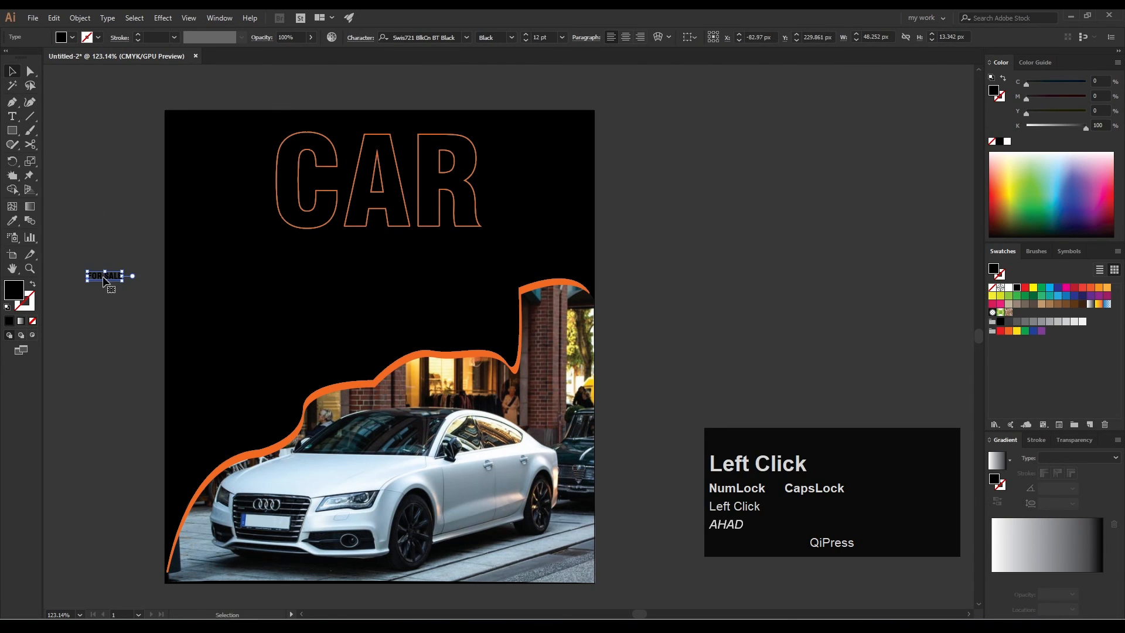
left_click_drag(124, 279, 320, 389)
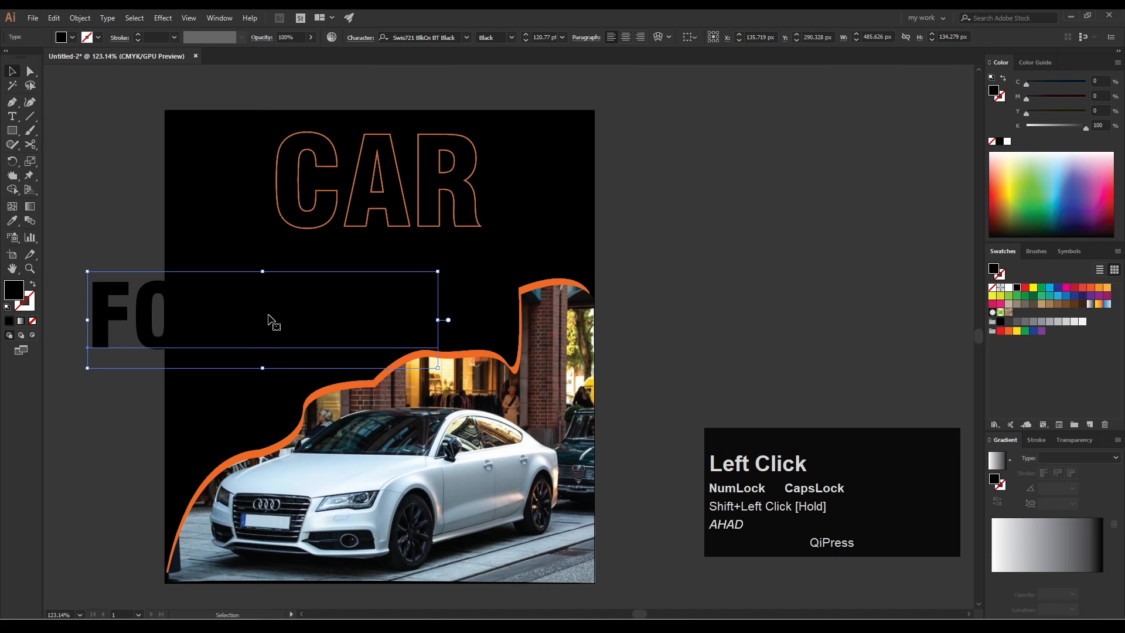
left_click(1033, 287)
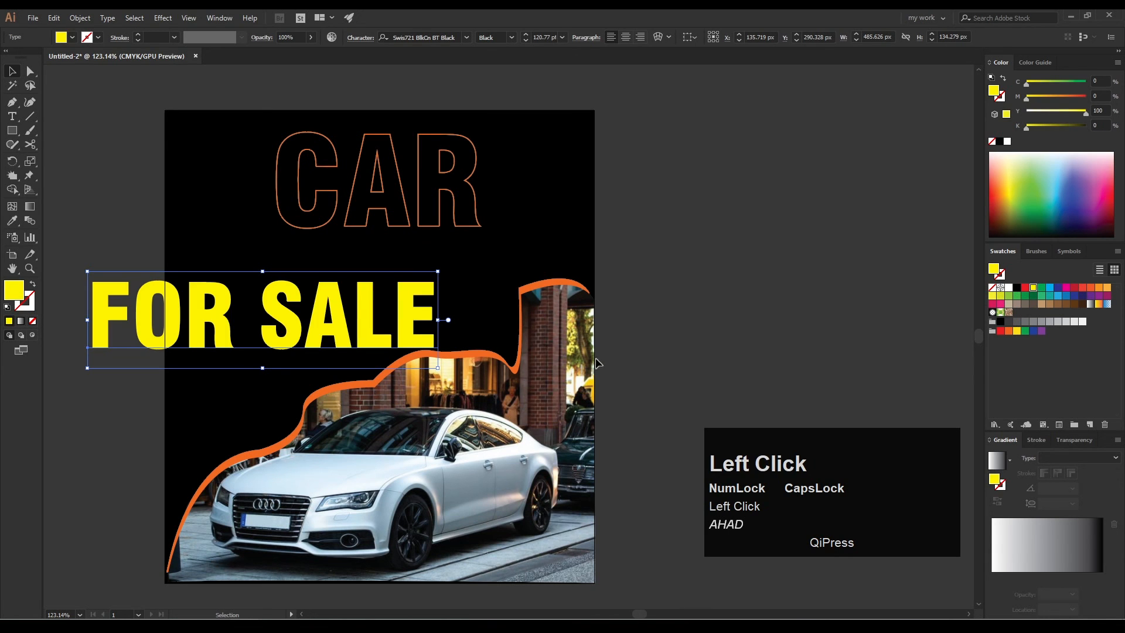
Position the FOR SALE text directly beneath the CAR lettering and scale the CAR lettering down slightly.
left_click_drag(286, 332, 405, 278)
left_click(478, 228)
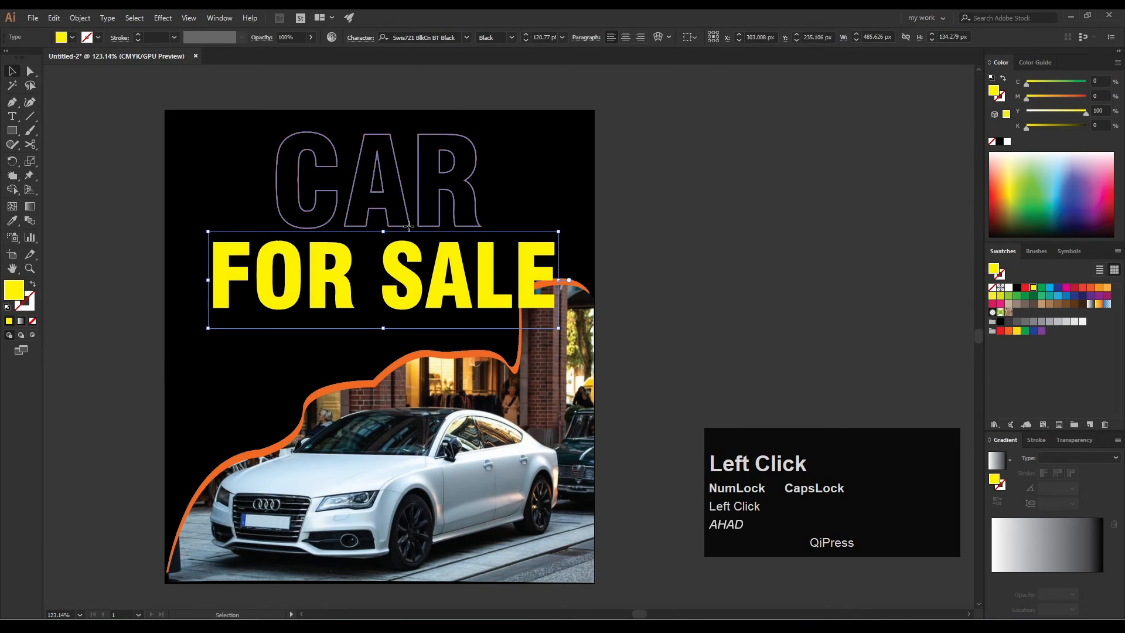
left_click_drag(481, 228, 449, 213)
left_click_drag(408, 257, 404, 242)
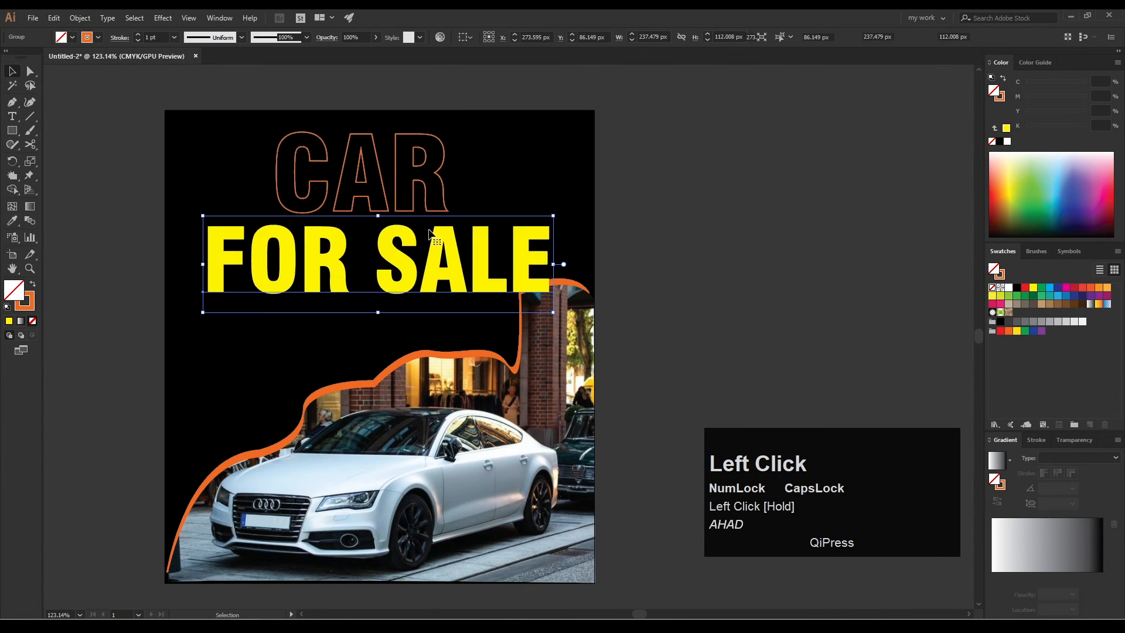
Scale the CAR and FOR SALE lettering down together to about 471 px wide and nudge them up and left.
left_click(411, 210, "shift")
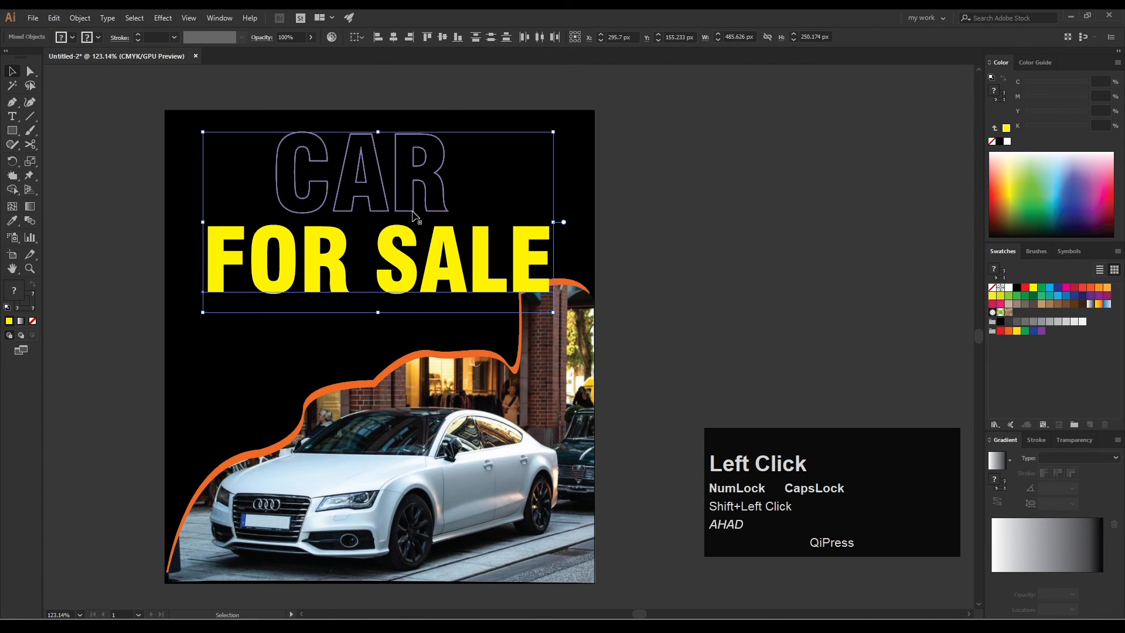
left_click_drag(396, 274, 396, 271)
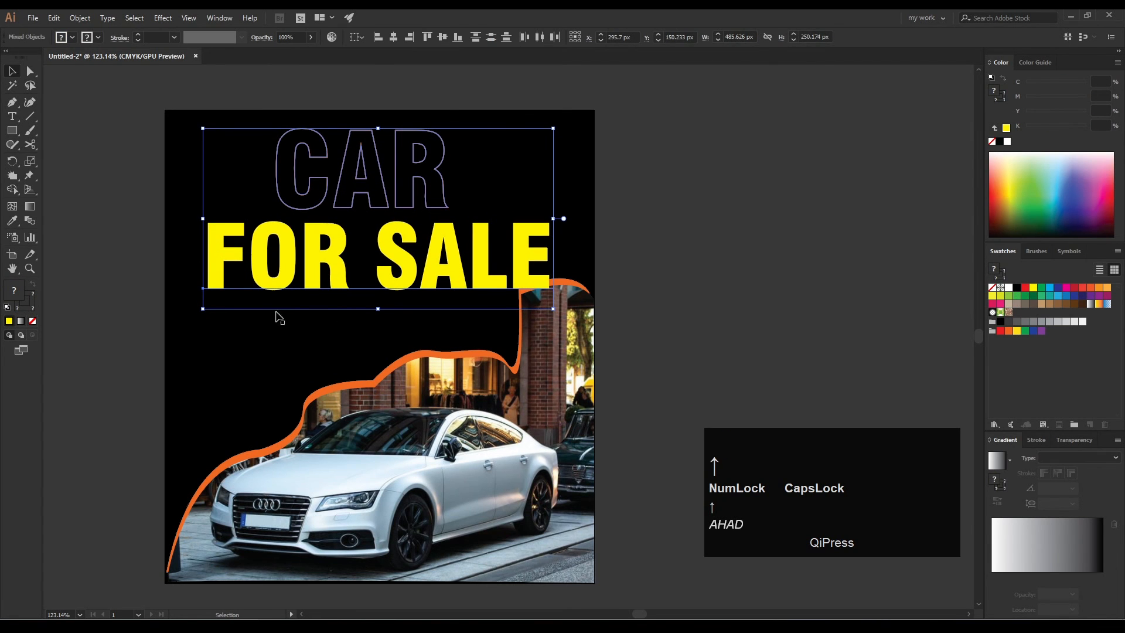
left_click_drag(203, 310, 214, 291)
key("Up")
key("Up")
key("Up")
key("Up")
key("Left")
key("Left")
key("Left")
key("Left")
key("Left")
key("Left")
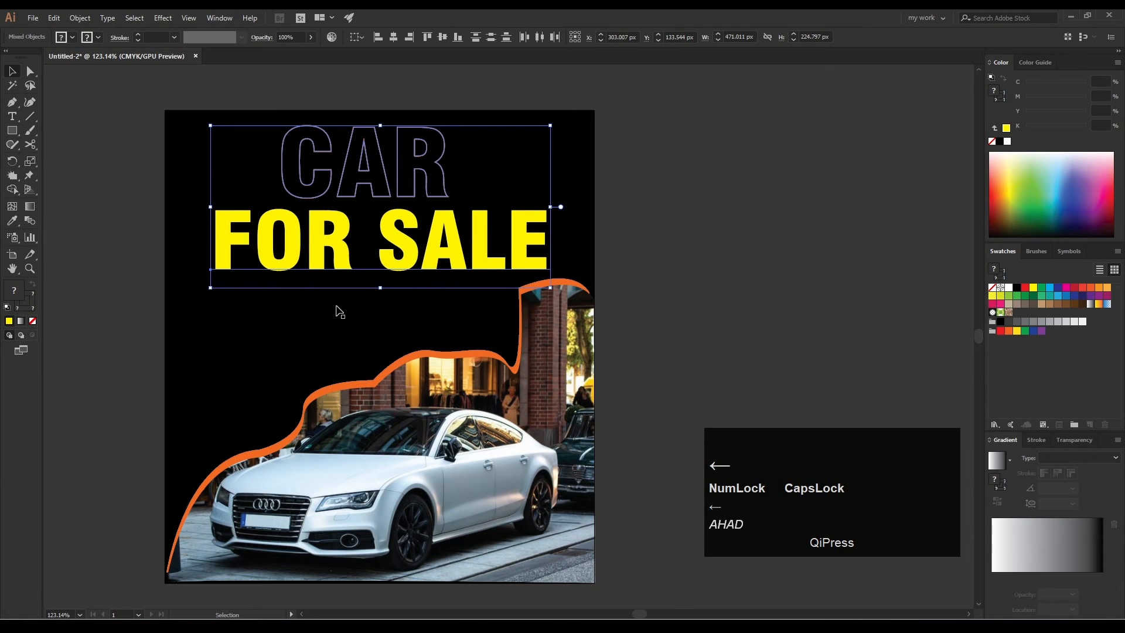
left_click(684, 283)
Move the FOR SALE text down, away from the CAR lettering, into the black area above the car.
left_click(537, 329, "ctrl+alt")
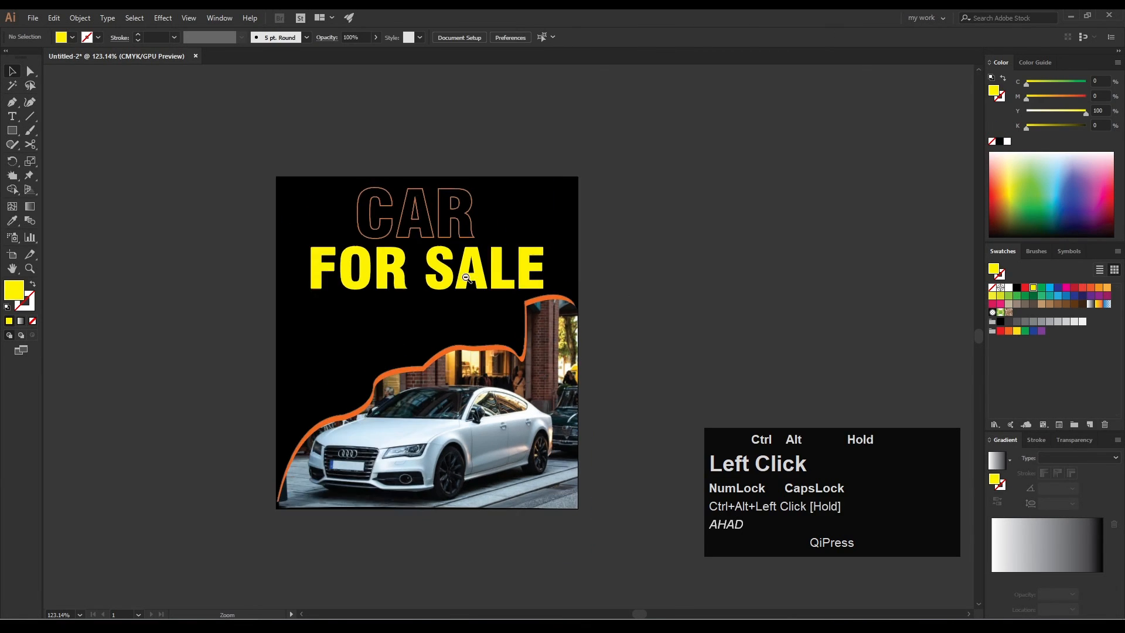
left_click(461, 322, "ctrl")
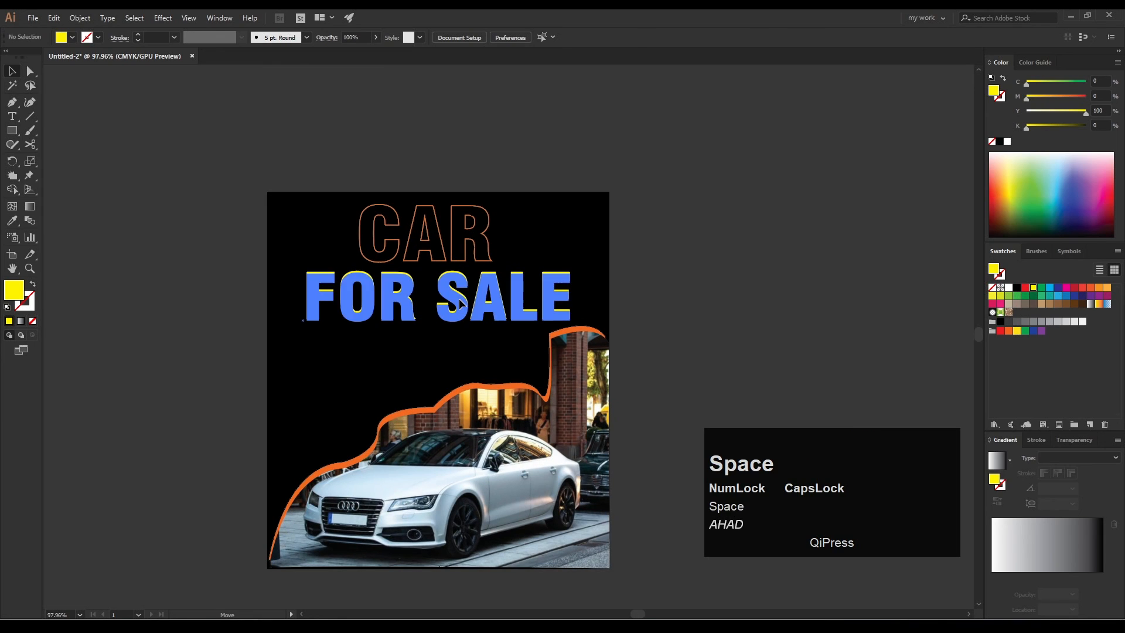
left_click(459, 298)
left_click(675, 310)
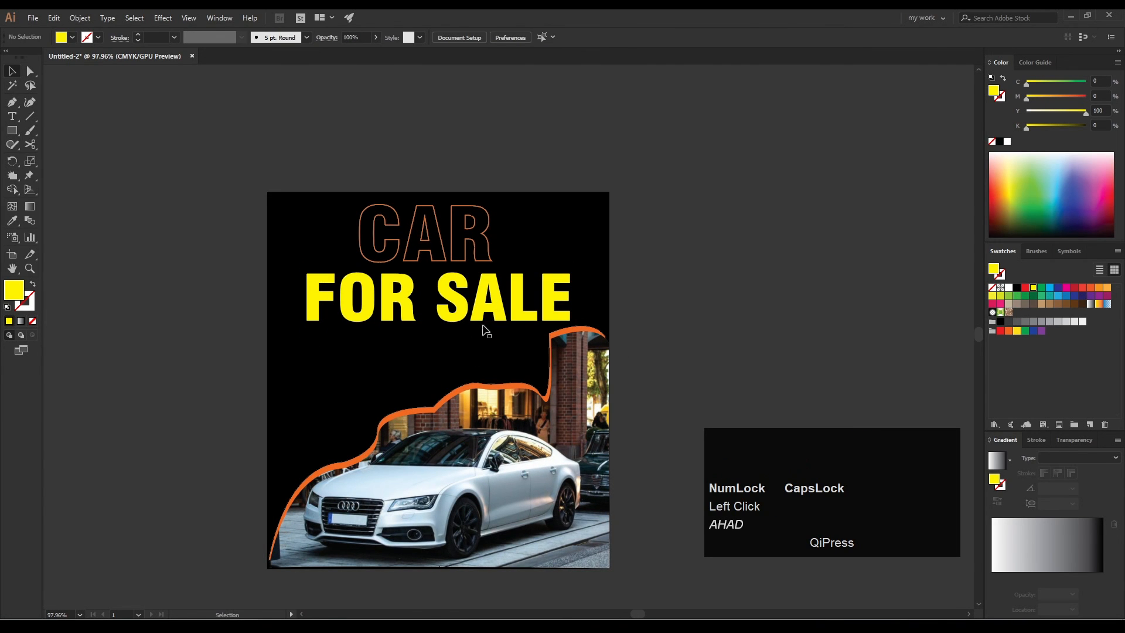
left_click_drag(482, 314, 458, 357)
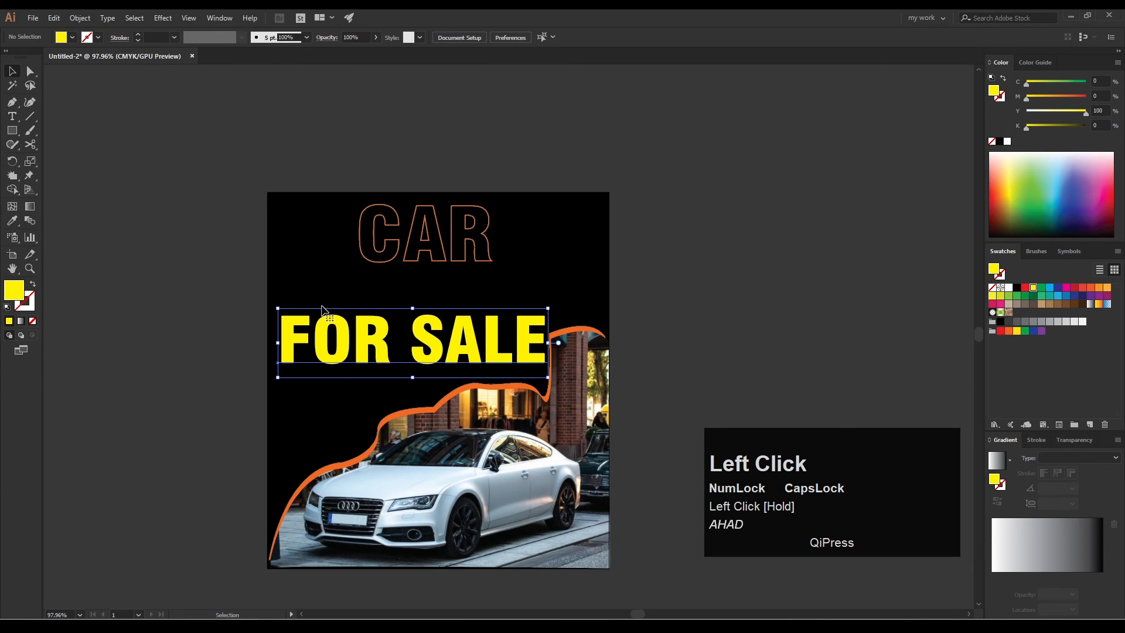
Scale the FOR SALE text down to about 100 pt and convert it to outlines.
left_click_drag(278, 310, 298, 345)
left_click_drag(378, 341, 367, 347)
right_click(367, 346)
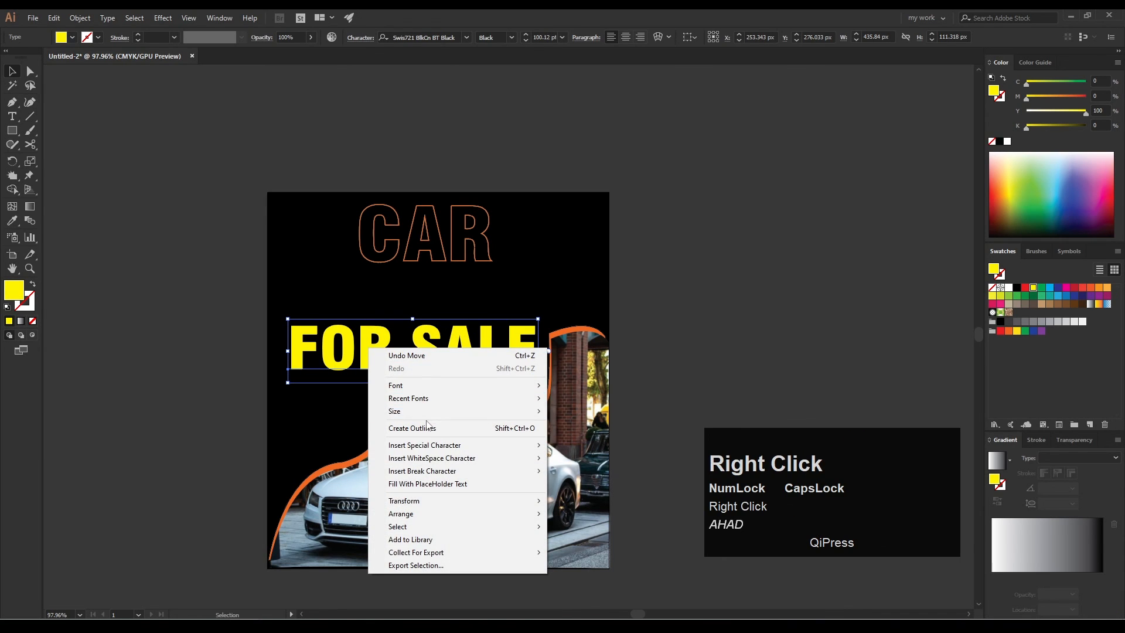
left_click(408, 423)
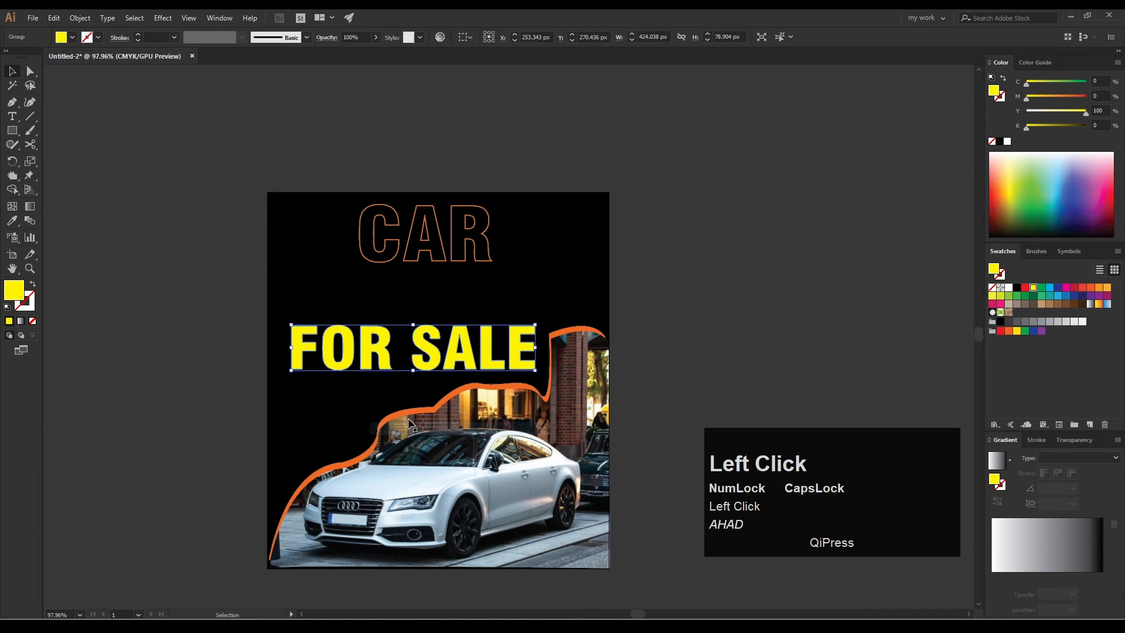
Try a black fill and an orange fill (M 75, Y 100) on the outlined FOR SALE lettering.
left_click(1072, 96)
left_click(999, 142)
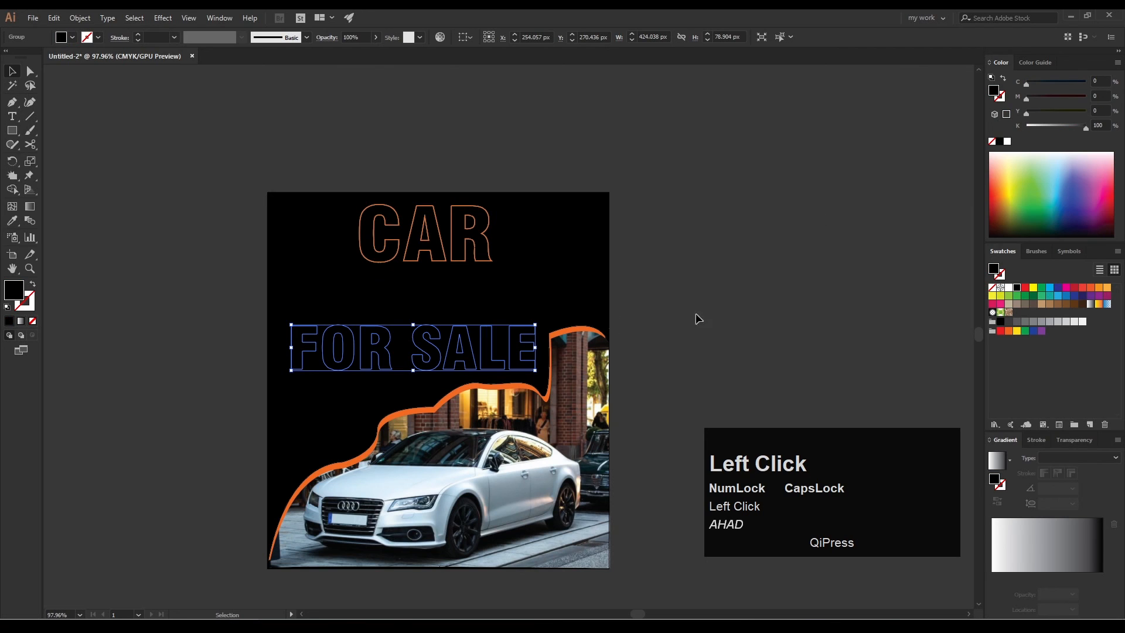
key("ctrl+z")
left_click(754, 253)
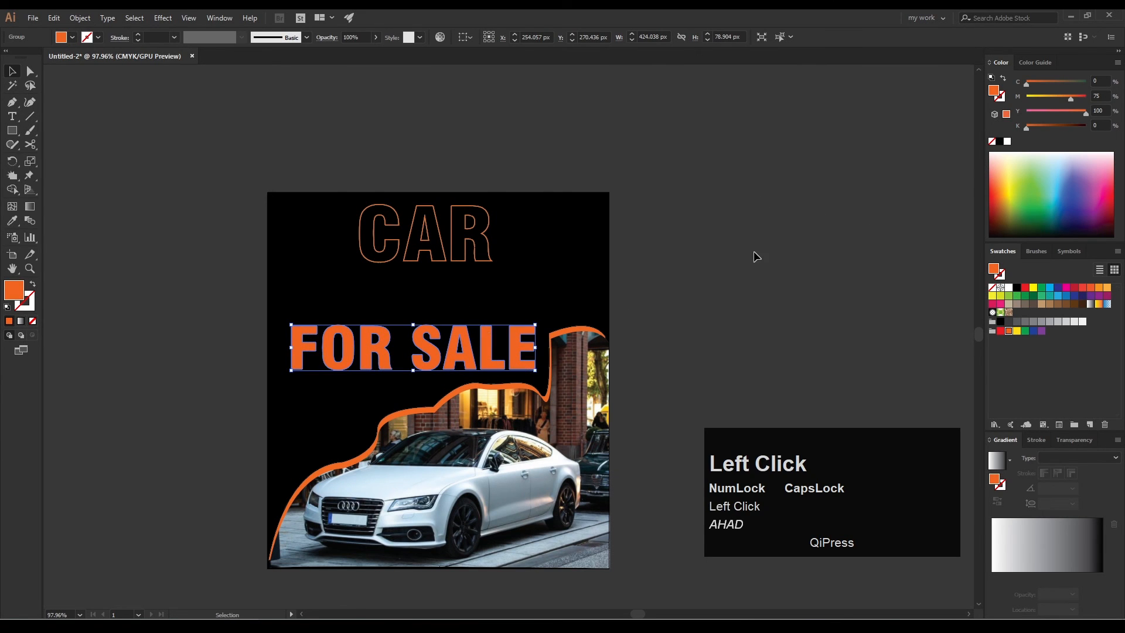
Raise the outlined FOR SALE lettering a little and fill it with yellow (Y 100).
left_click_drag(486, 352, 490, 321)
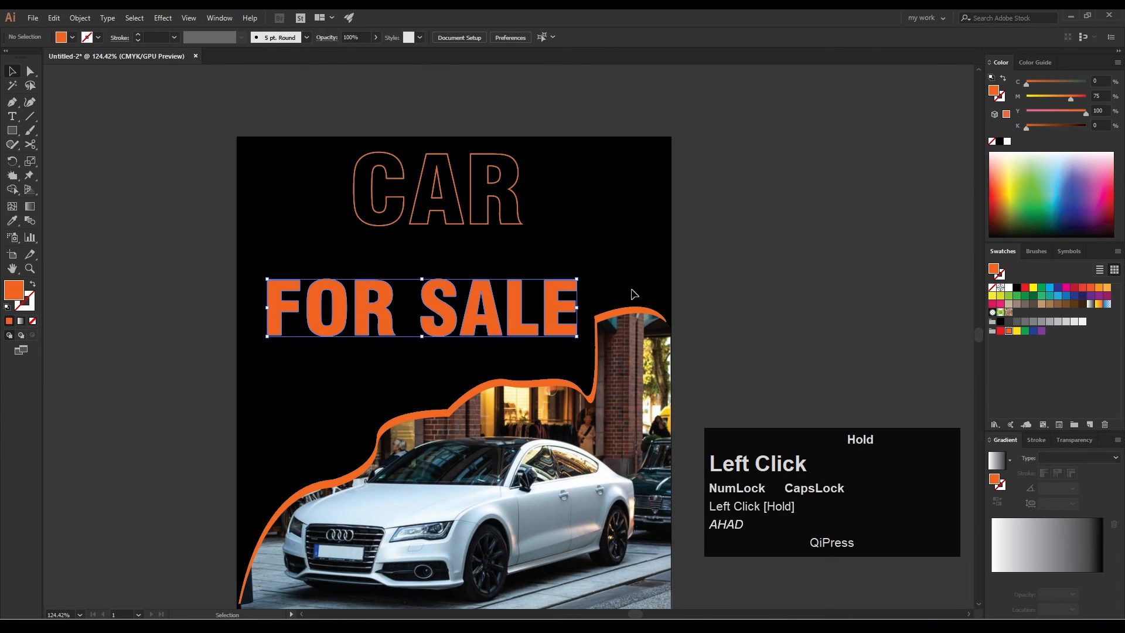
left_click(1030, 287)
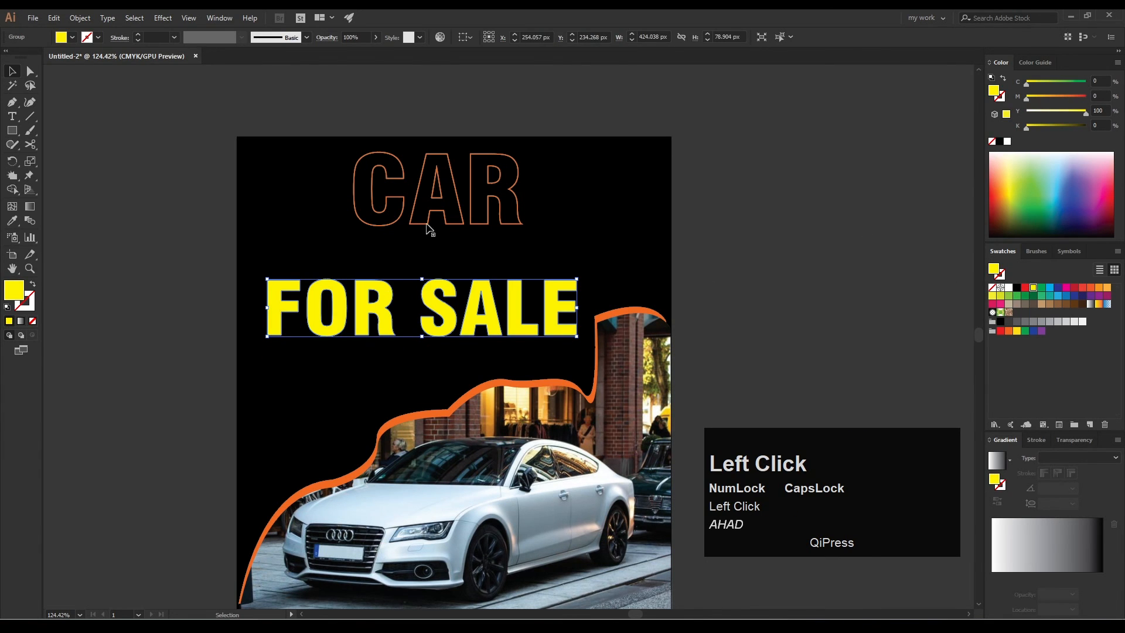
Move the CAR lettering close above FOR SALE and shift both together into the artboard's upper area.
left_click_drag(446, 228, 429, 258)
left_click(436, 297, "shift")
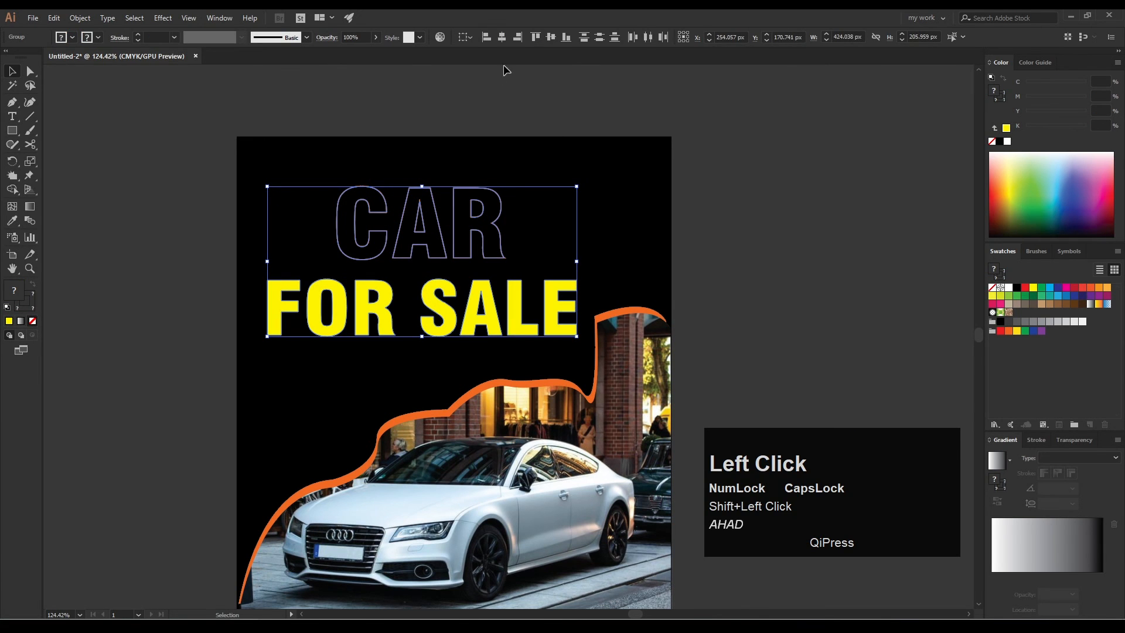
left_click(584, 37)
left_click_drag(431, 290, 447, 260)
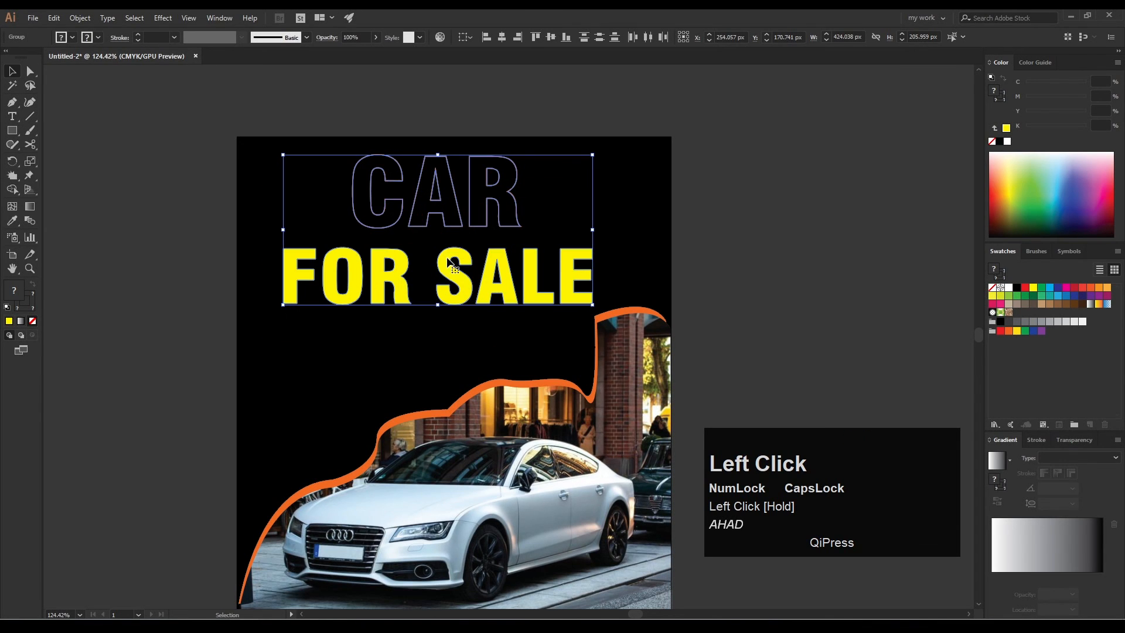
left_click(280, 298)
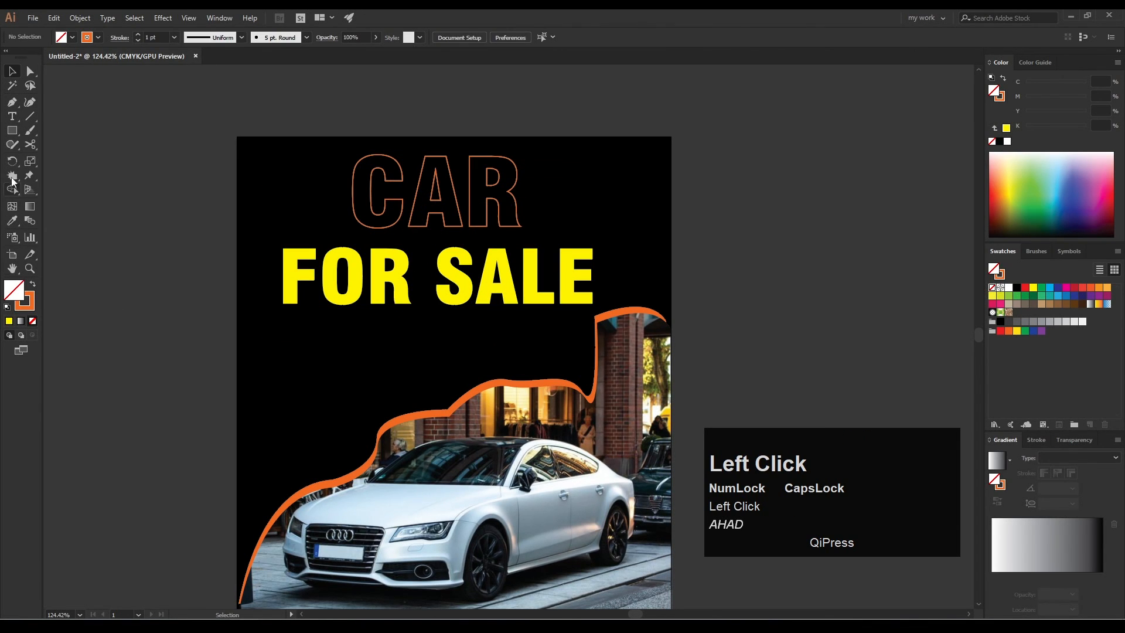
Draw an unfilled ellipse with an orange stroke, about 153 × 137 px, and move it off the artboard's left side.
right_click(12, 133)
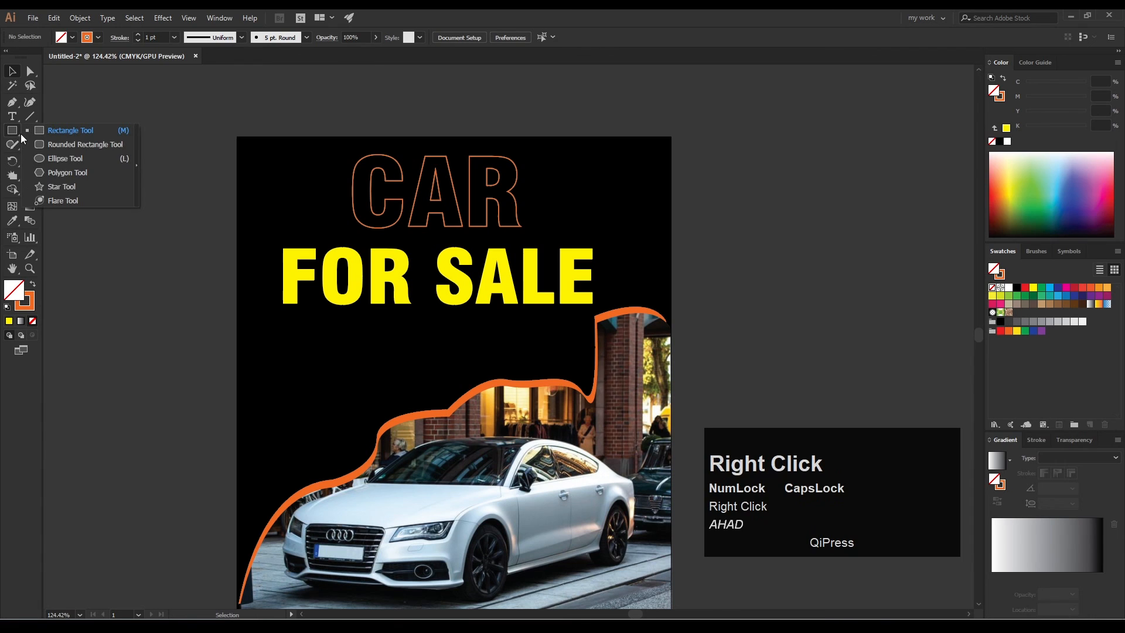
left_click(41, 160)
key("shift")
left_click_drag(265, 345, 378, 446)
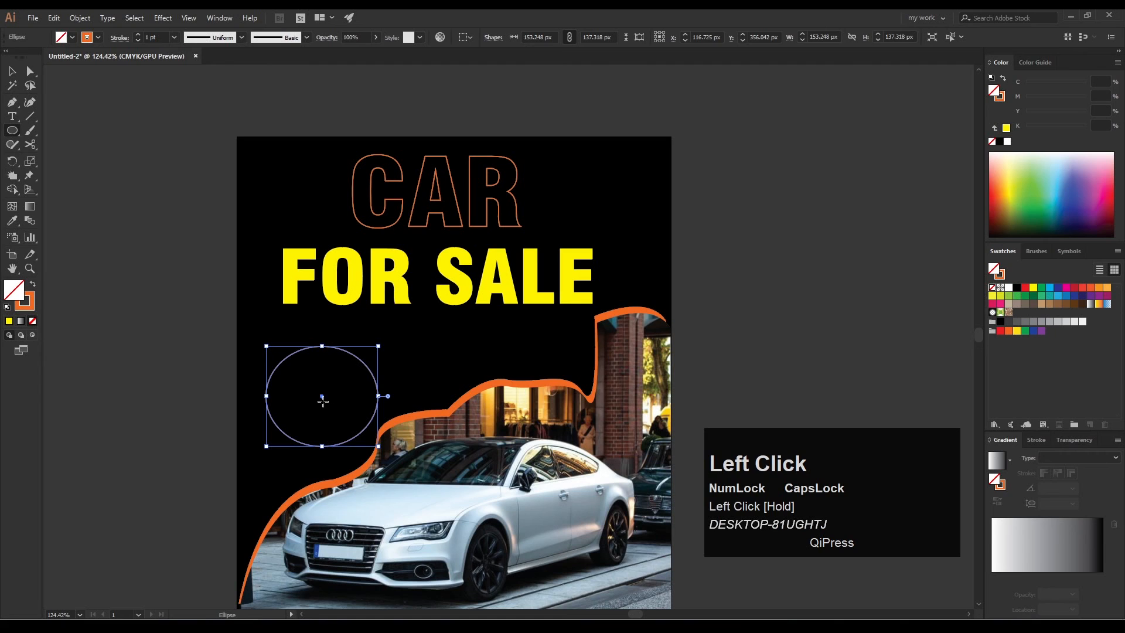
key("v")
left_click_drag(320, 397, 150, 355)
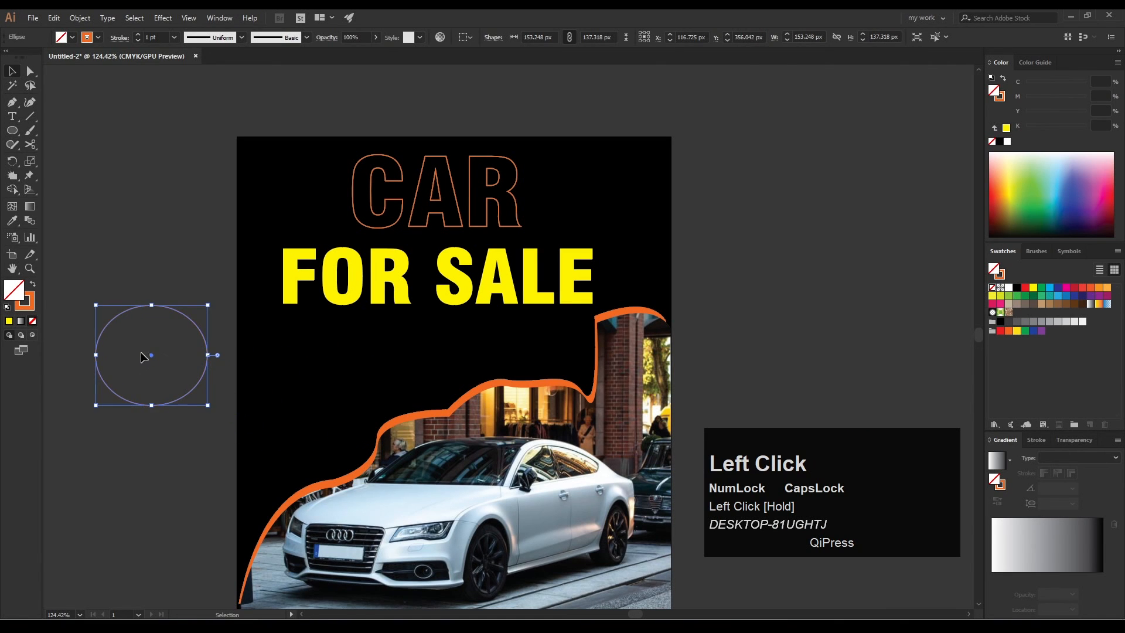
right_click(21, 137)
right_click(19, 149)
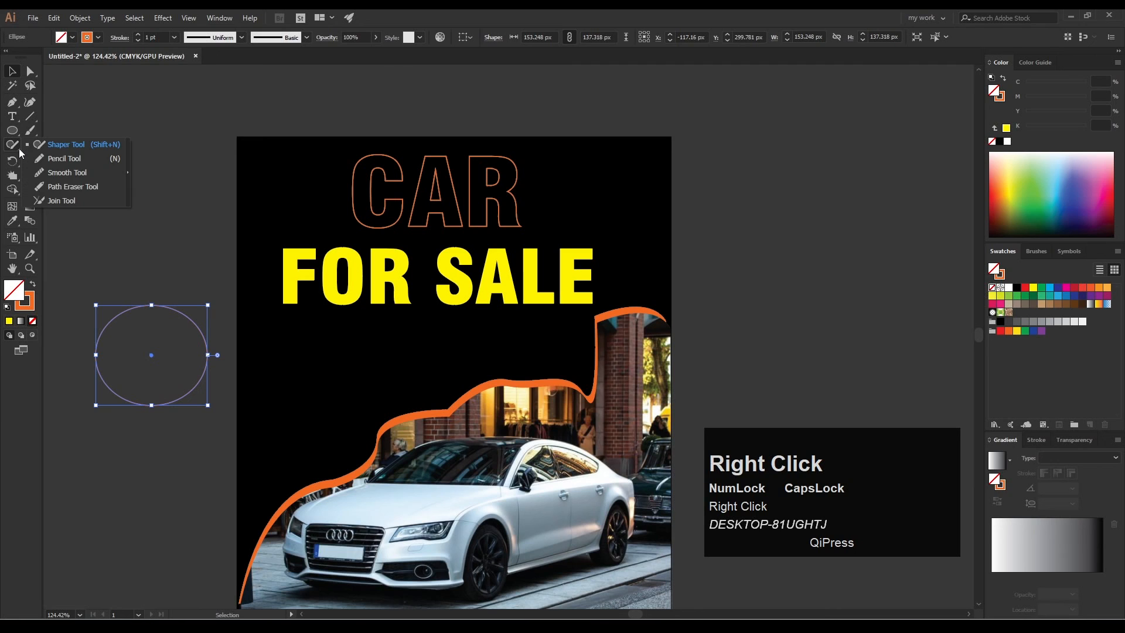
left_click(144, 104)
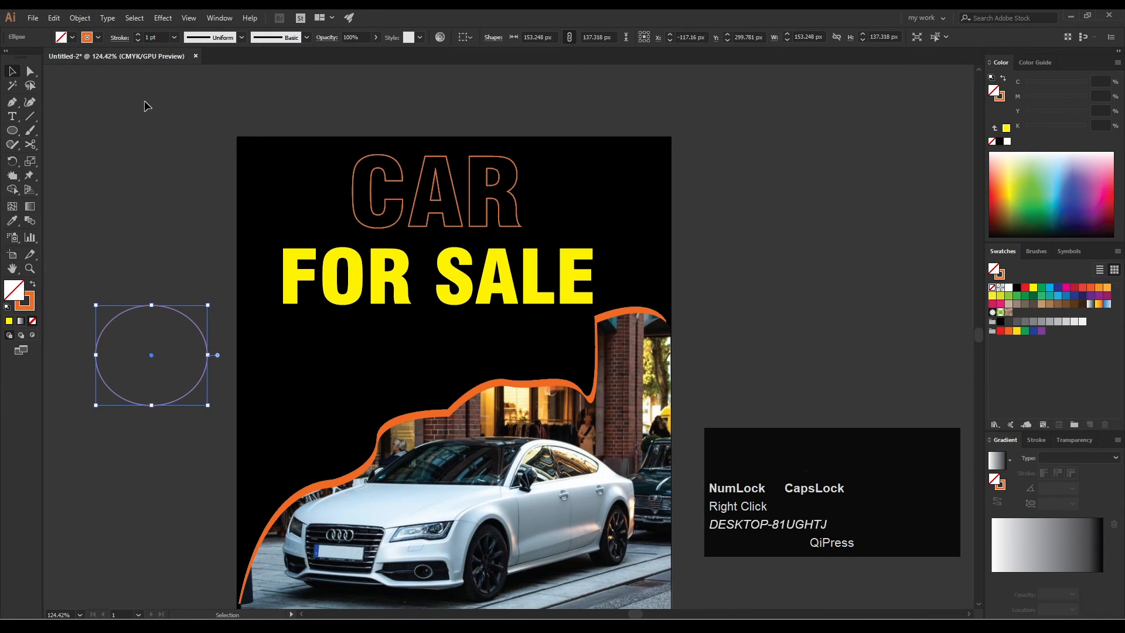
Distort the ellipse's edge into a spiky burst outline with the Crystallize tool.
right_click(17, 178)
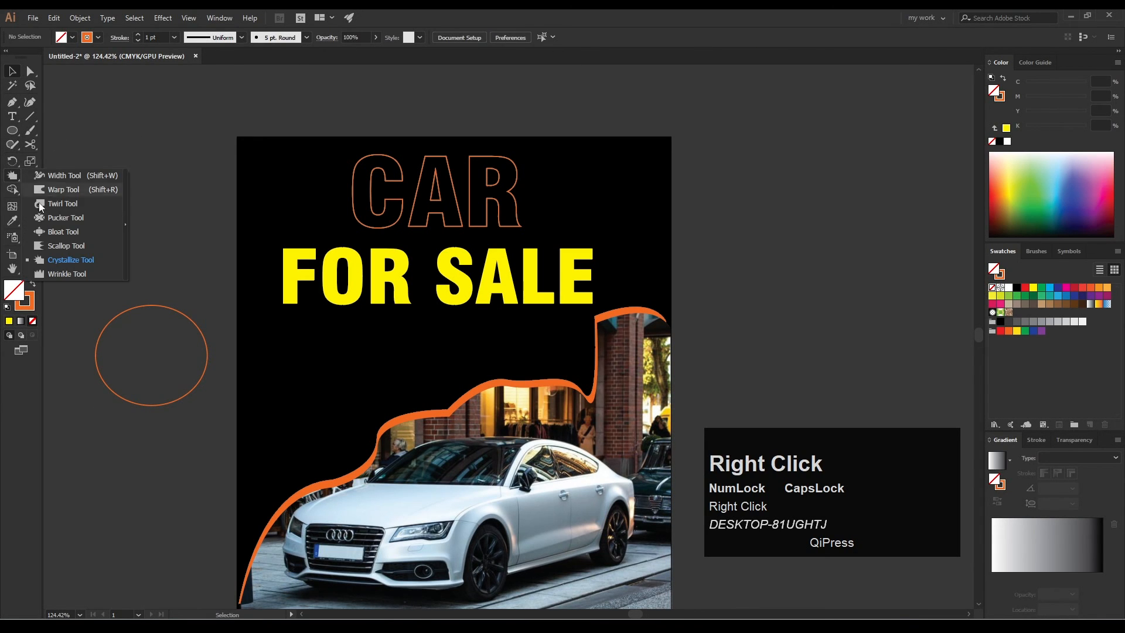
left_click(57, 262)
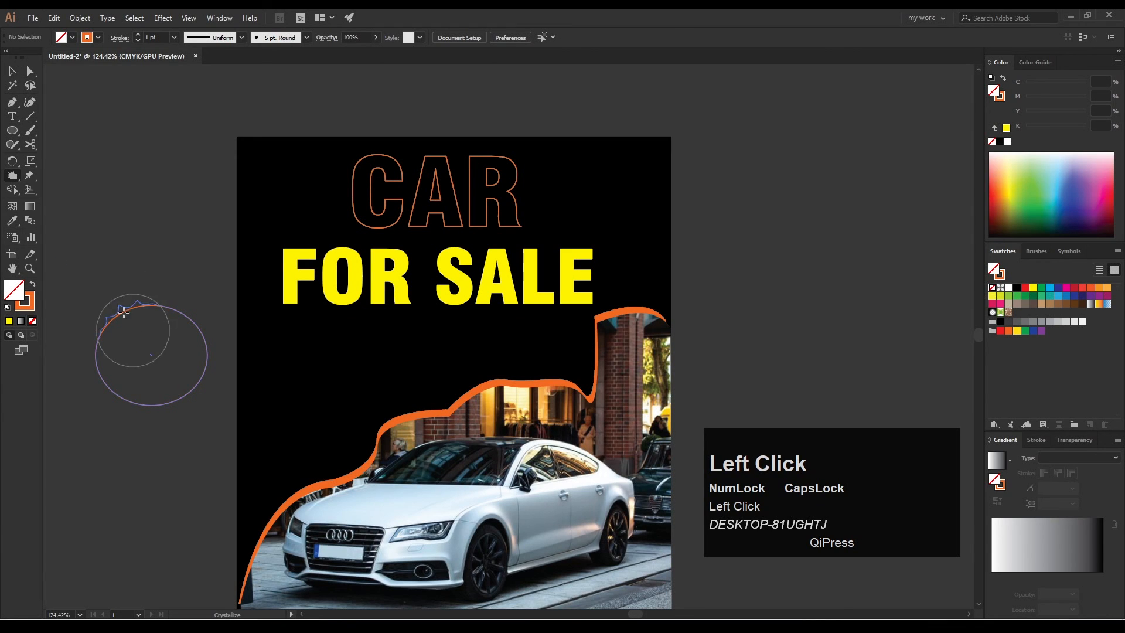
mouse_move(121, 311)
left_mouse_down()
mouse_move(119, 268)
mouse_move(190, 328)
mouse_move(204, 314)
mouse_move(210, 414)
mouse_move(177, 387)
mouse_move(192, 411)
mouse_move(125, 376)
mouse_move(101, 410)
mouse_move(79, 423)
left_mouse_up()
key("ctrl+z")
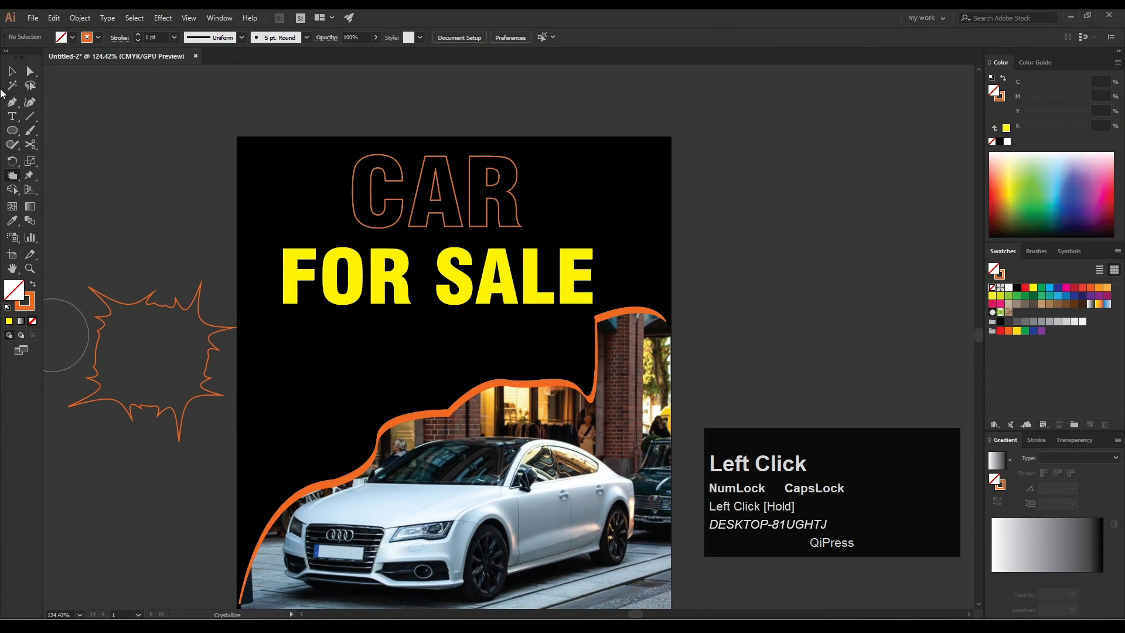
Scale the spiky burst down to about 202 × 193 px and place it below FOR SALE, near the artboard's left edge.
left_click(212, 401)
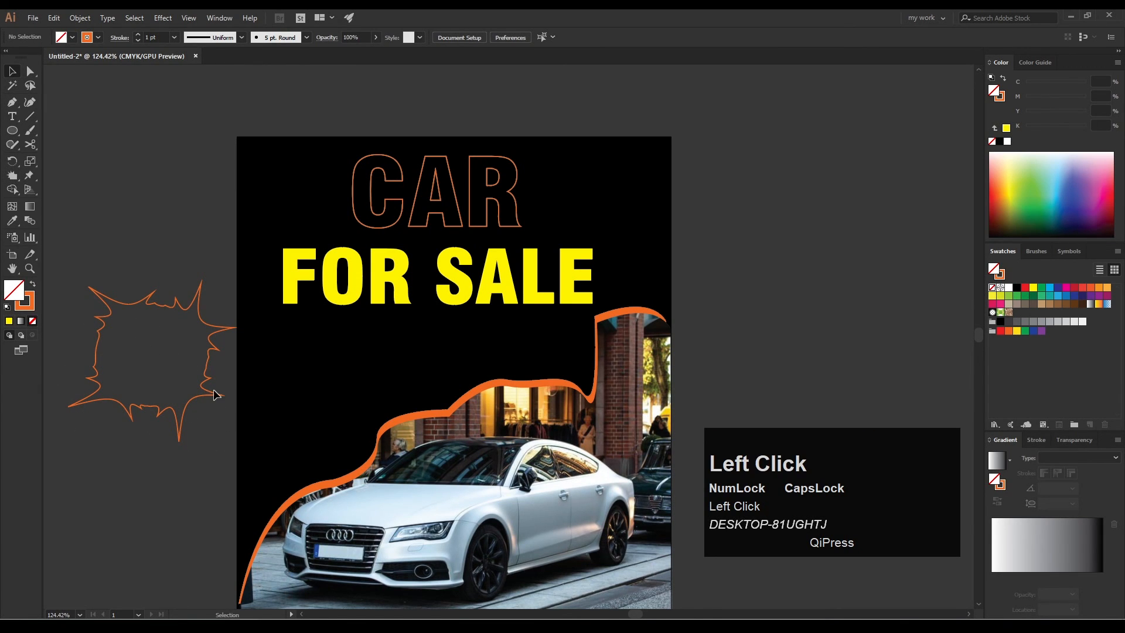
left_click_drag(234, 443, 203, 411)
left_click_drag(146, 357, 317, 402)
left_click_drag(392, 325, 397, 320)
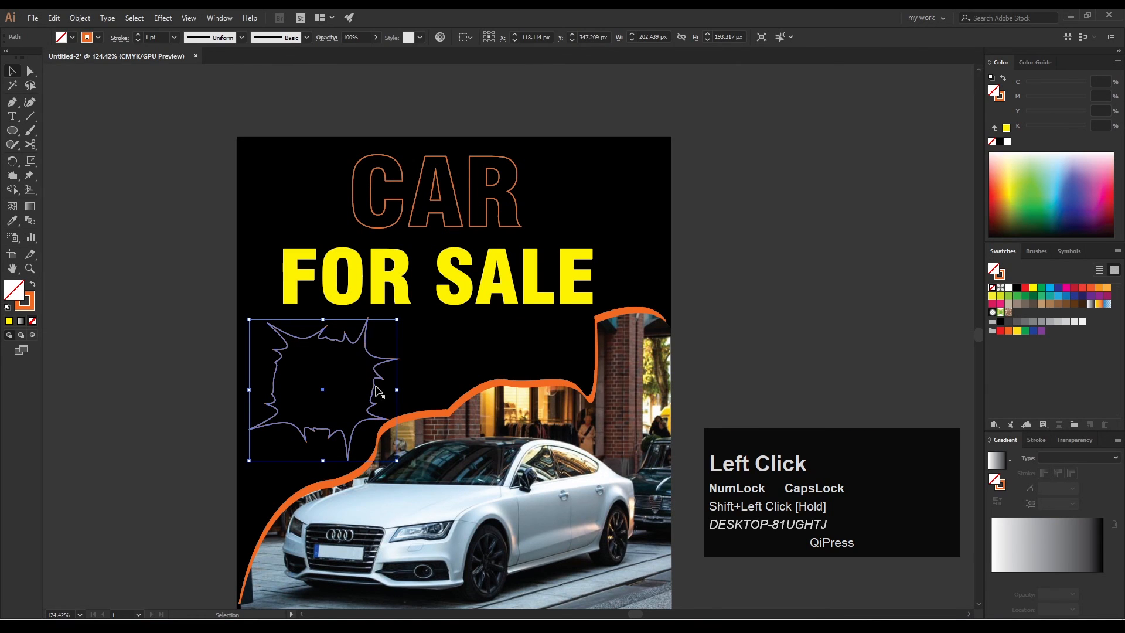
left_click_drag(377, 392, 374, 388)
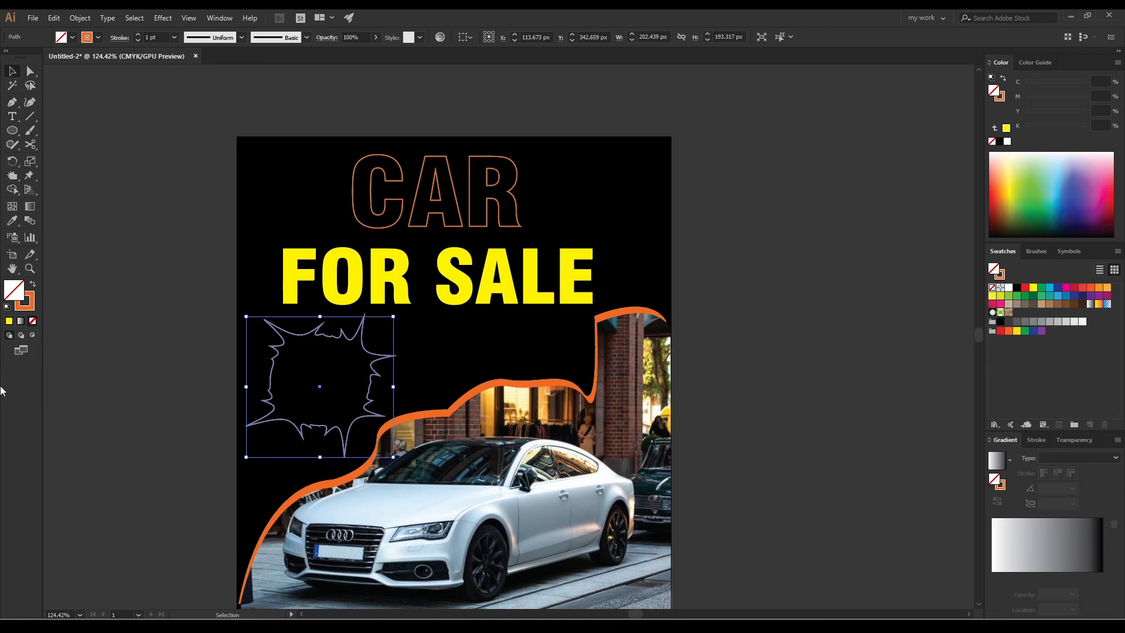
Fill the spiky burst with the wavy border's orange by sampling it with the Eyedropper, and deselect the burst.
key("i")
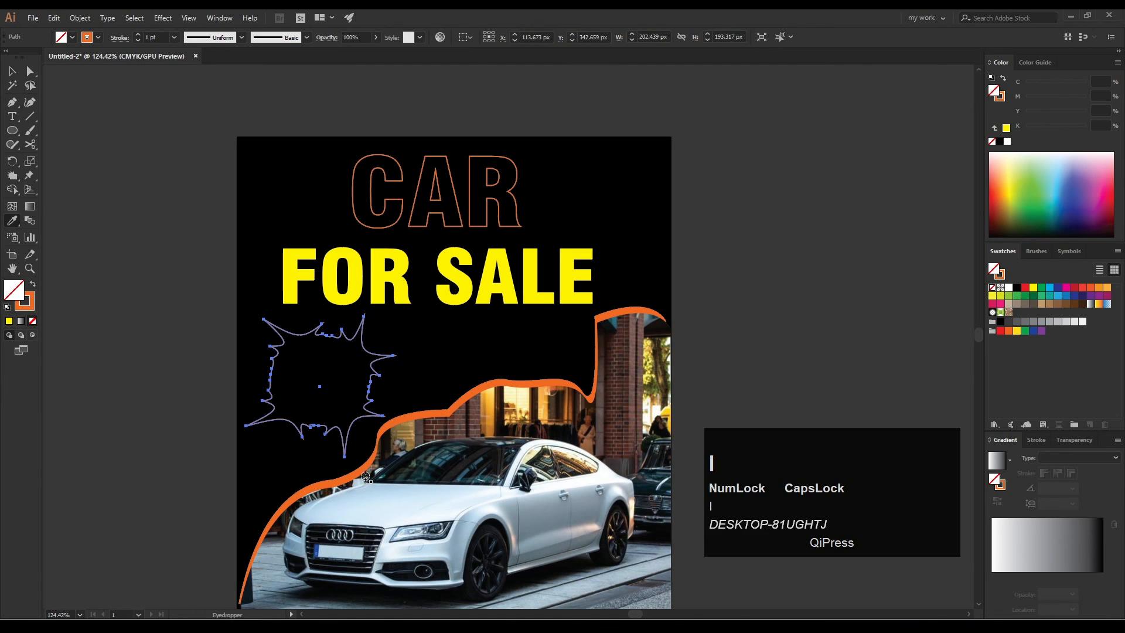
key("Caps_Lock")
left_click(311, 484)
left_click(11, 71)
left_click(76, 160)
key("space")
left_click(428, 401, "ctrl+alt")
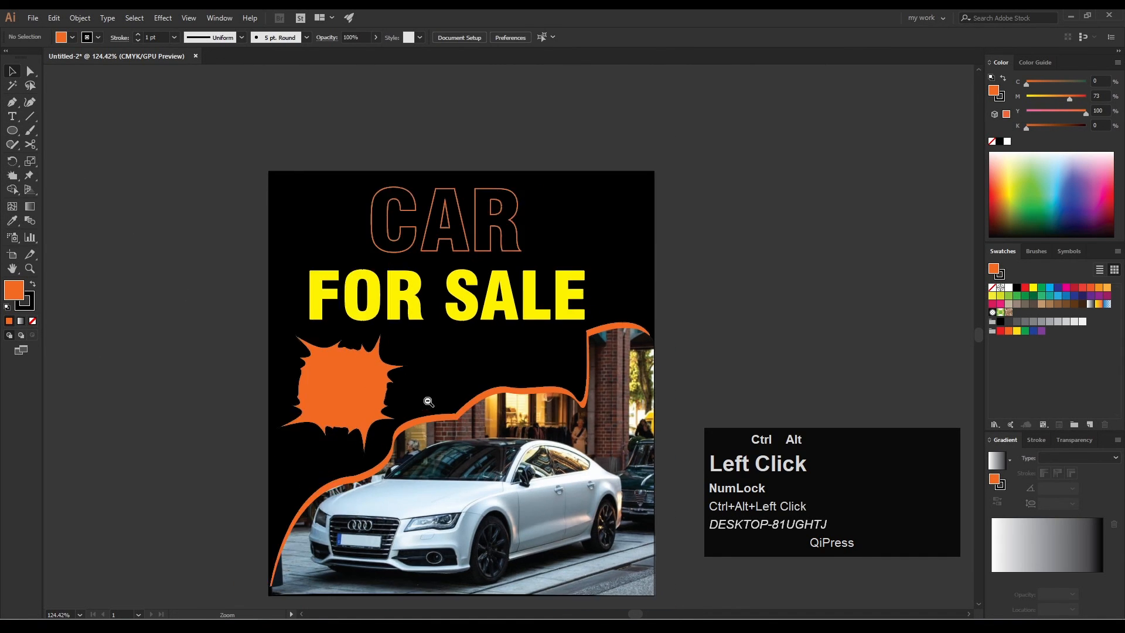
left_click(353, 384)
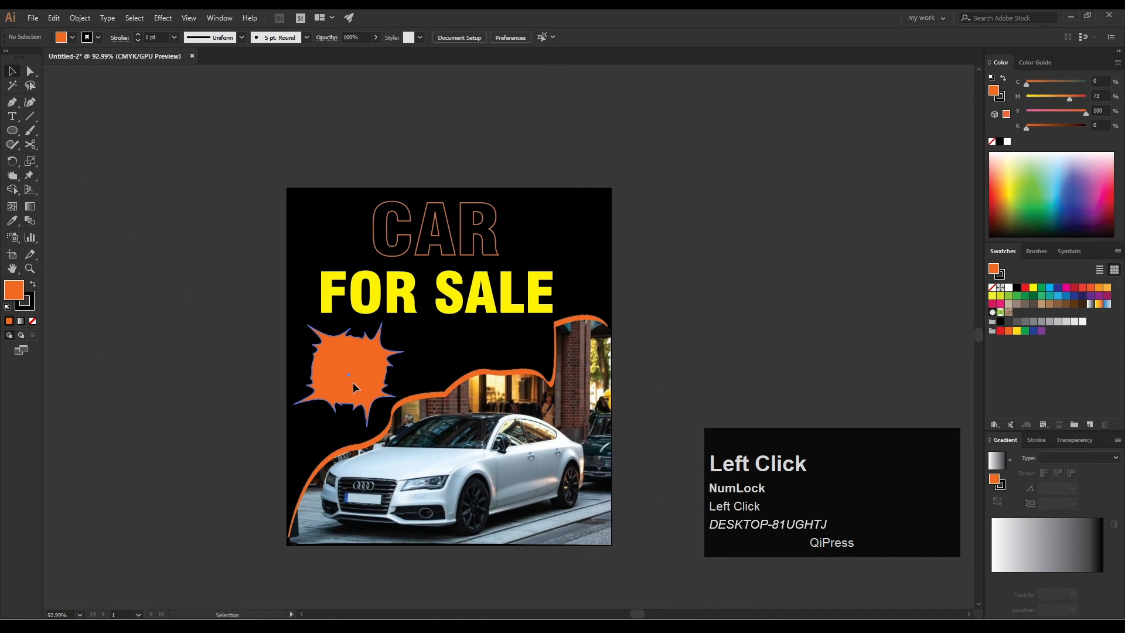
left_click(233, 364)
Draw a horizontal line about 101 px long beside the C of CAR, with a 2 pt stroke.
key("space")
left_click_drag(234, 364, 245, 362)
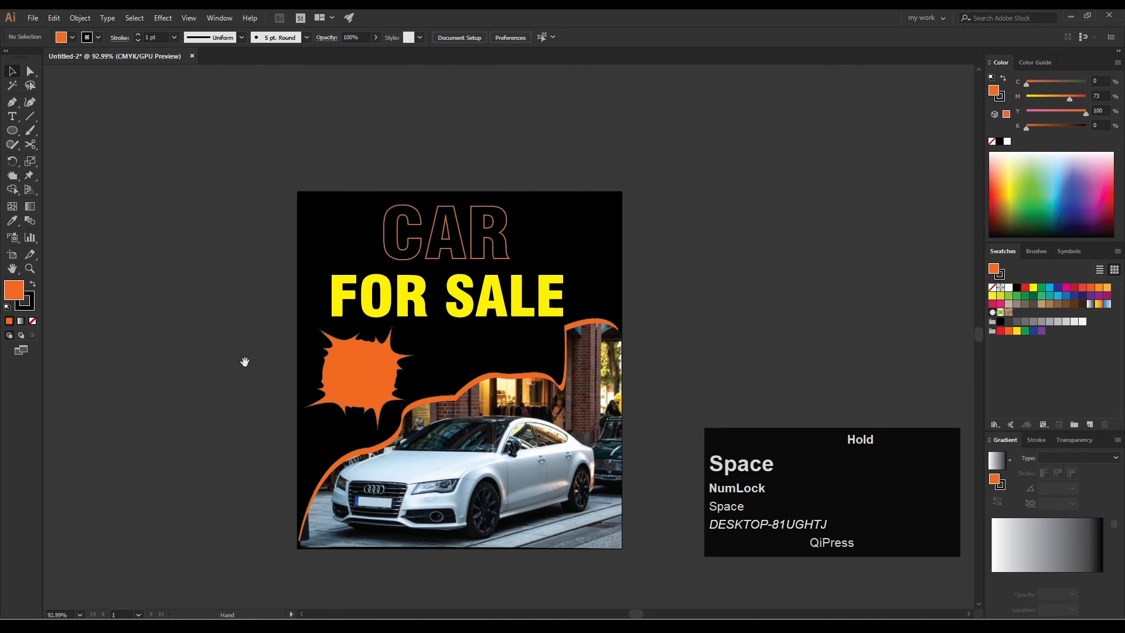
left_click(421, 237, "ctrl")
left_click_drag(326, 234, 351, 235)
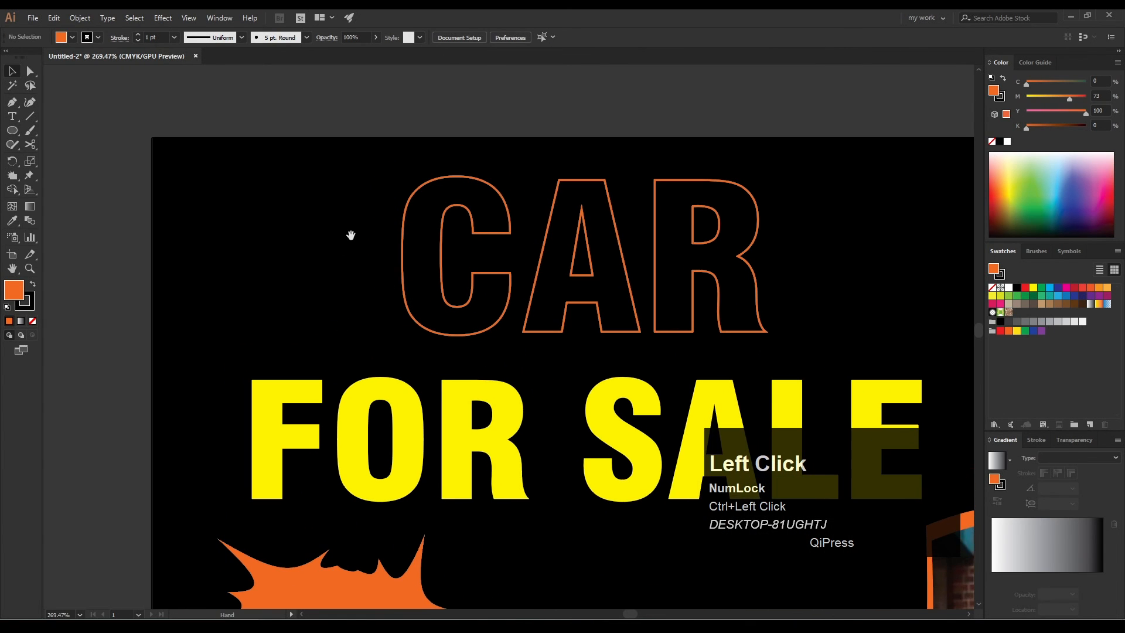
left_click(30, 117)
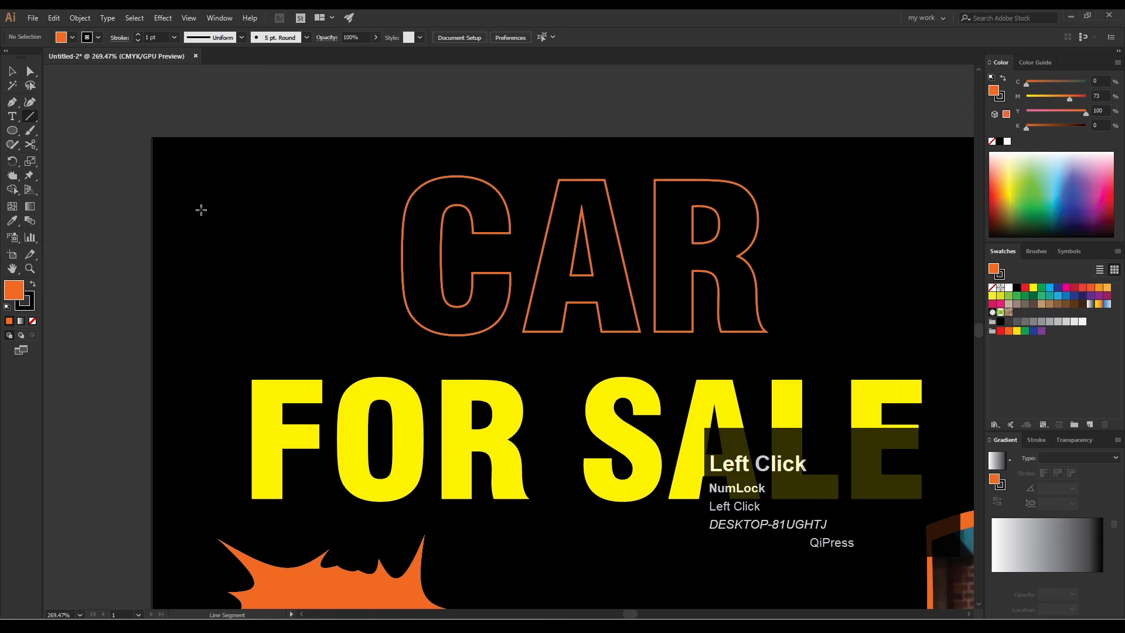
left_click_drag(201, 210, 345, 223)
left_click(12, 71)
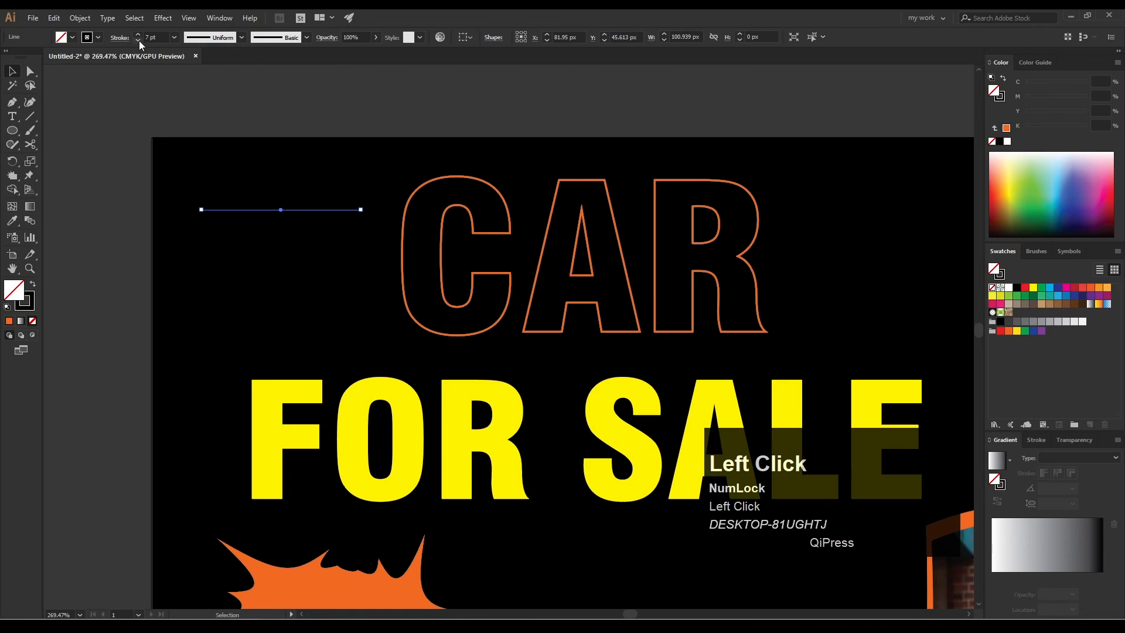
Give the line a white stroke with no fill and apply the elliptical width profile tapering at both ends.
key("shift")
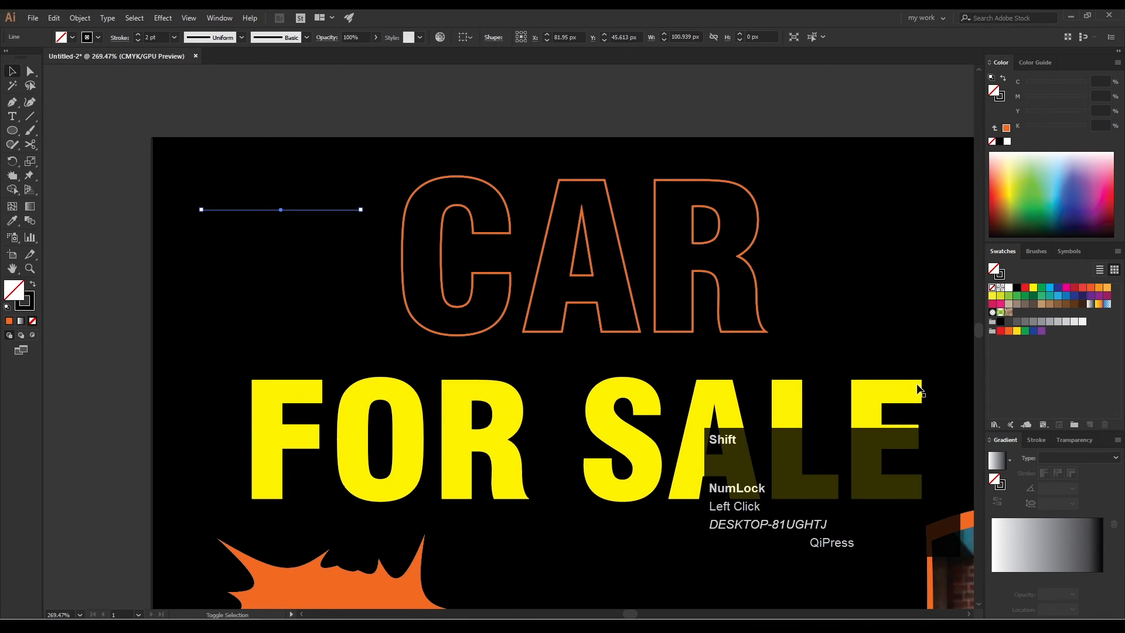
left_click(1008, 287)
key("shift")
key("shift+x")
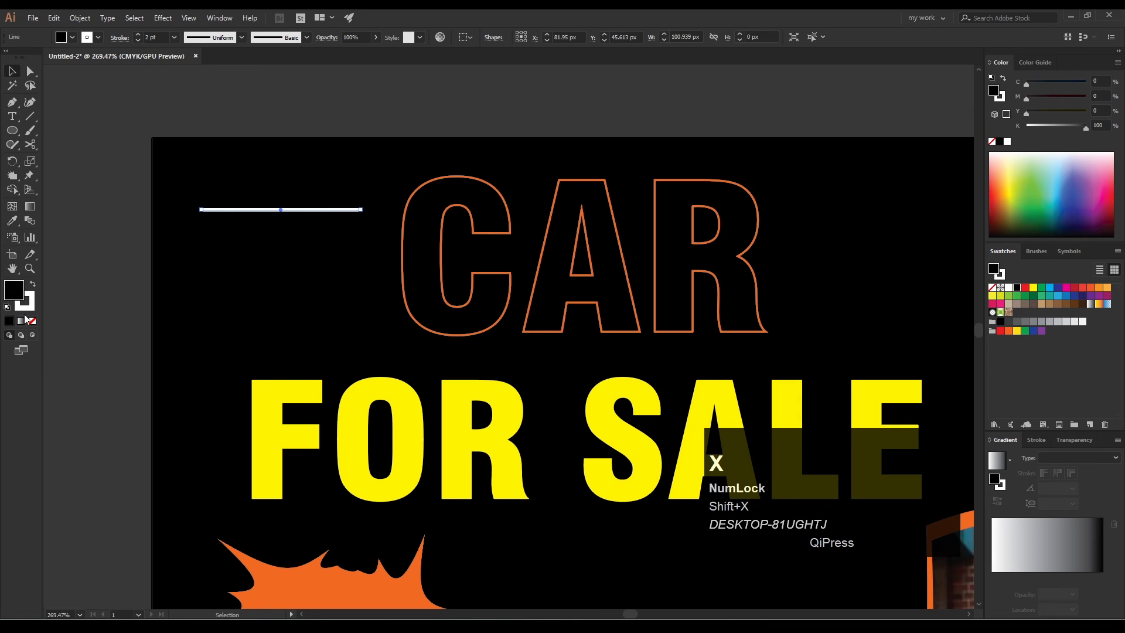
left_click(22, 299)
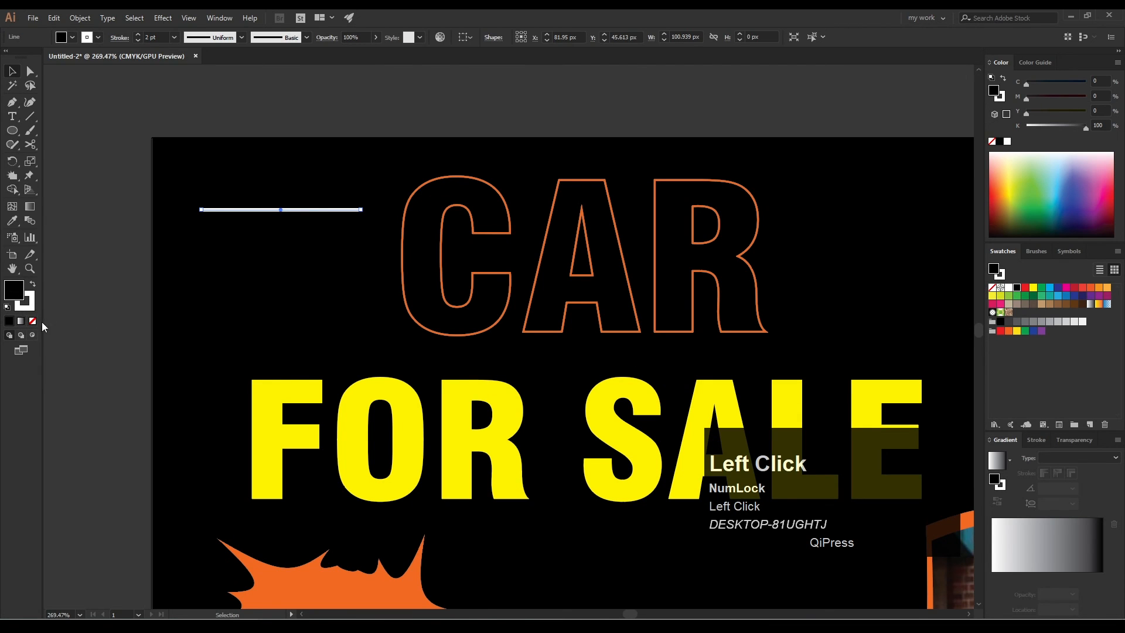
left_click(32, 323)
left_click(32, 304)
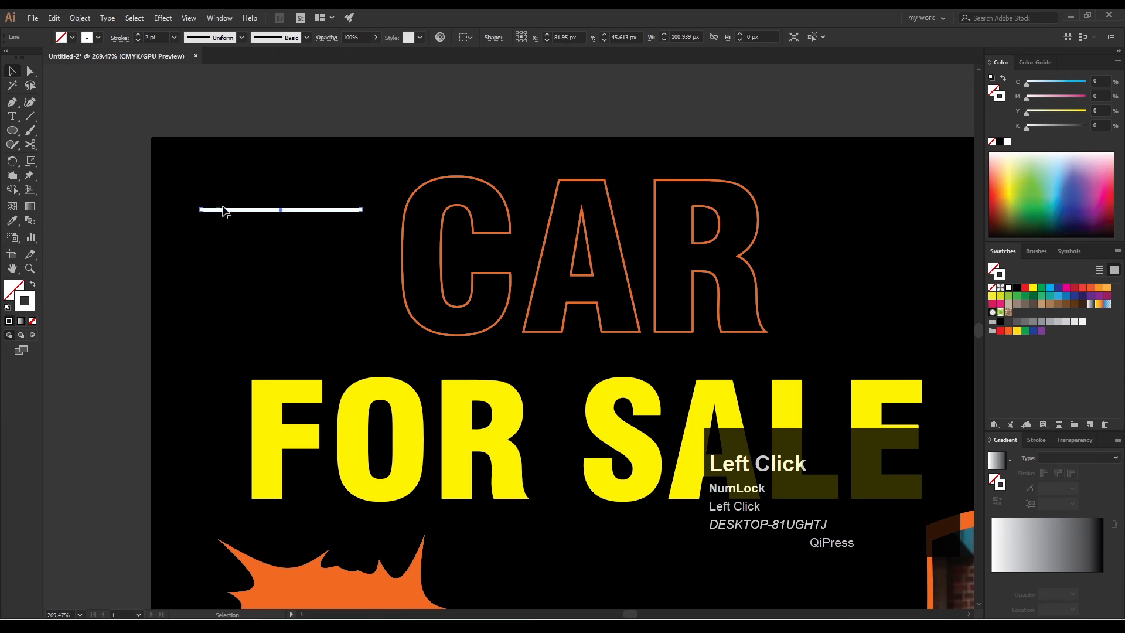
left_click(245, 38)
left_click(232, 78)
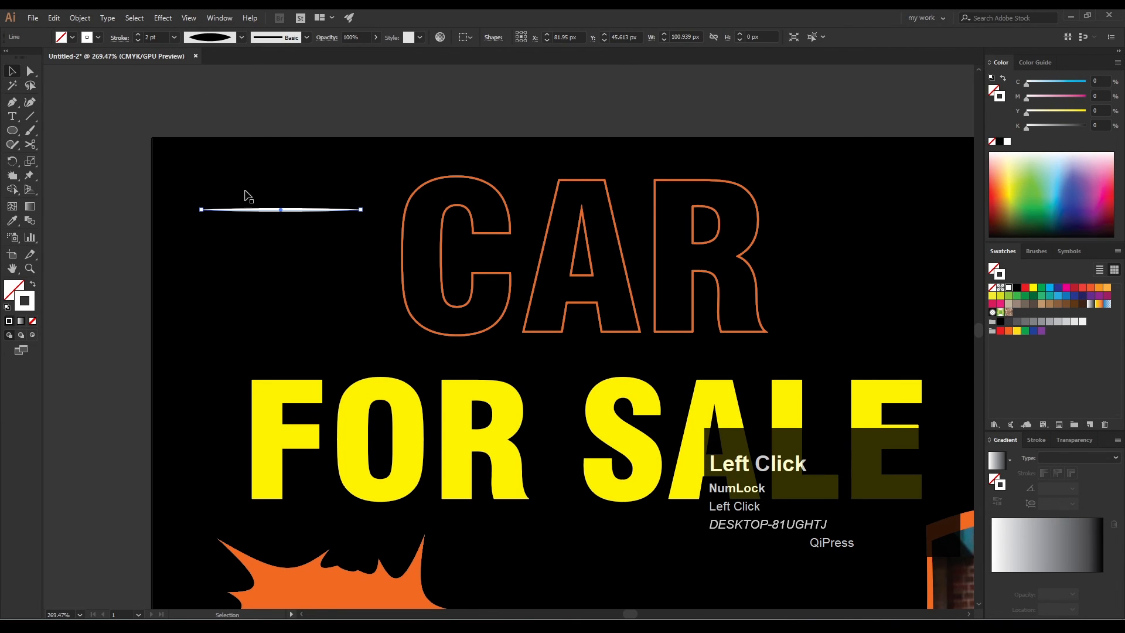
Duplicate the tapered white line about 66 px below the original and select both lines.
left_click_drag(255, 216, 250, 295)
left_click(262, 200, "shift")
left_click(12, 70)
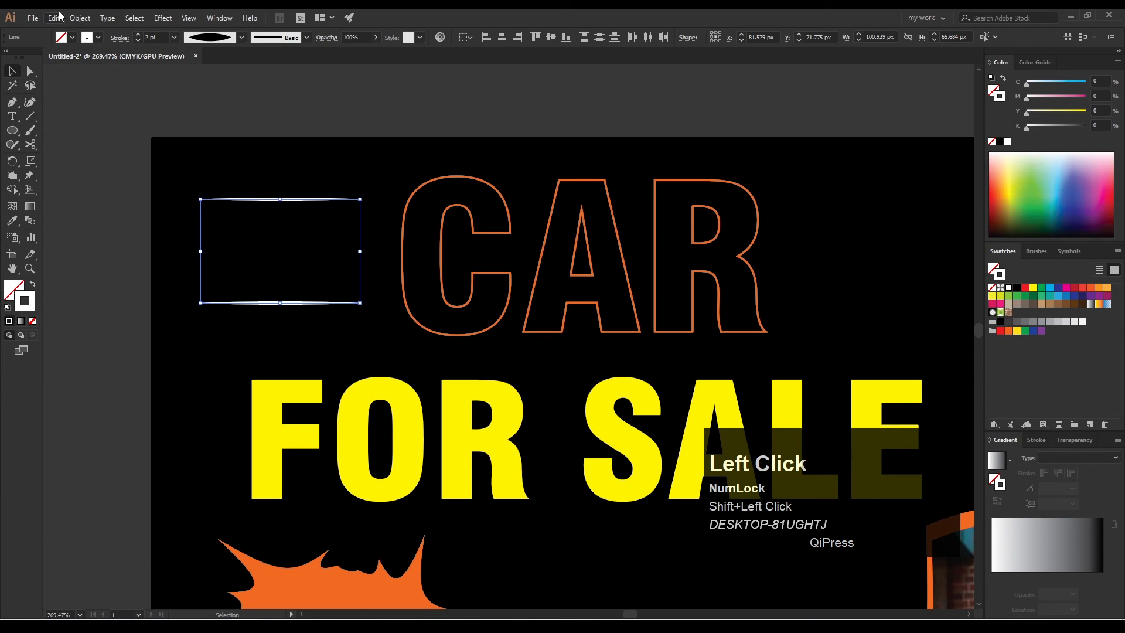
Blend the two tapered lines using Specified Steps spacing with 6 steps.
left_click(79, 18)
mouse_move(133, 326)
left_click(331, 355)
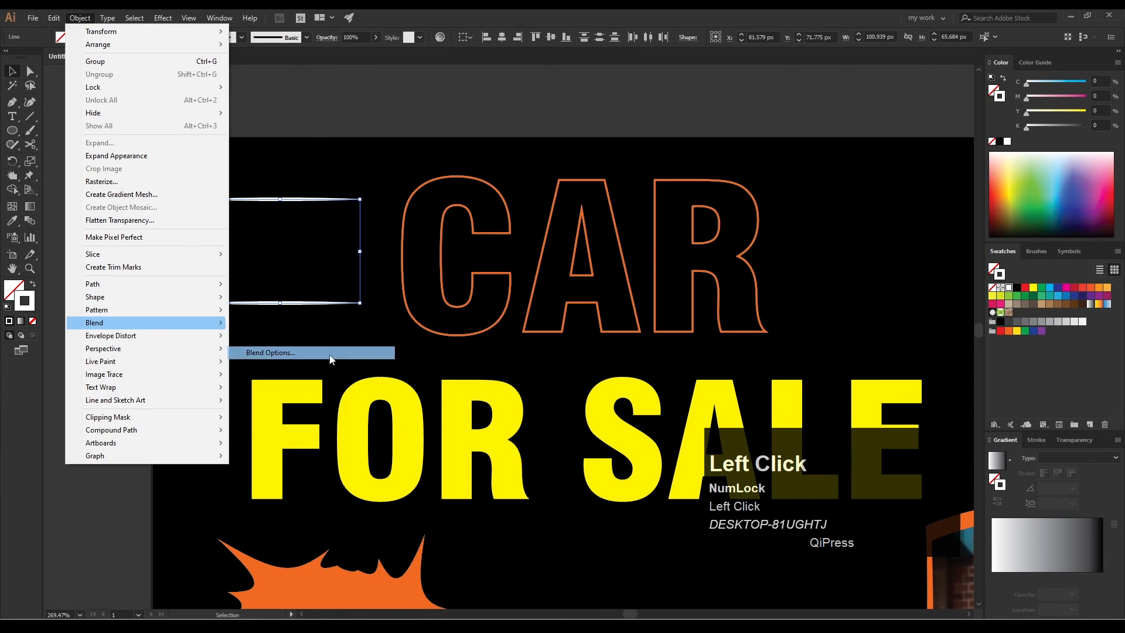
left_click(591, 291)
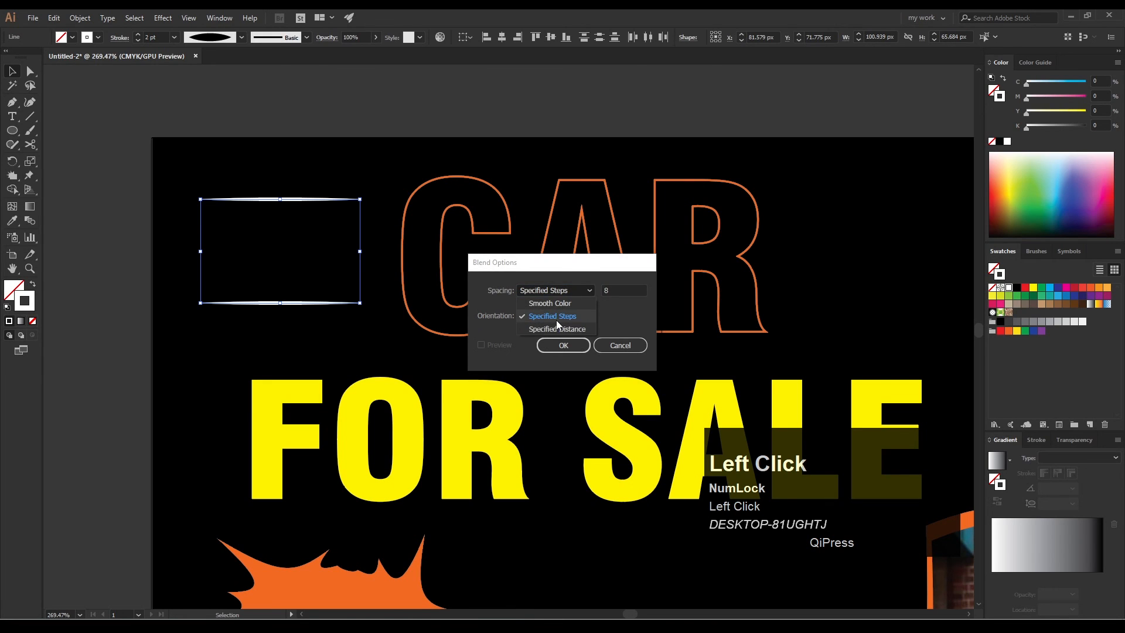
key("Tab")
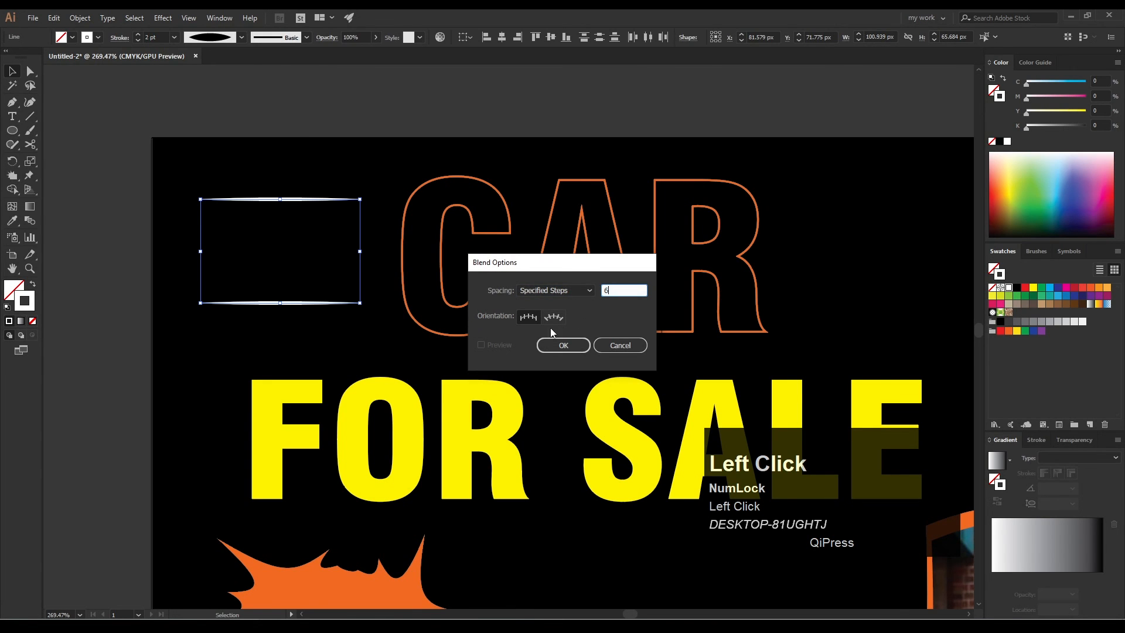
left_click(549, 349)
left_click(90, 19)
mouse_move(130, 324)
left_click(250, 324)
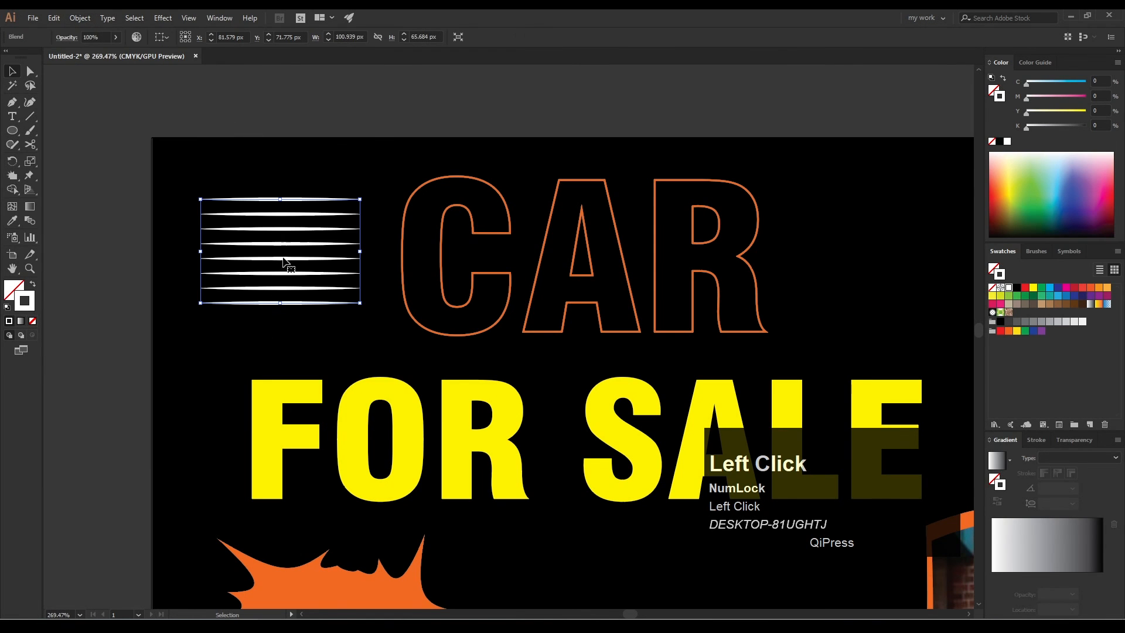
Shift the blended stripe block straight down by 5 px beside CAR.
left_click_drag(287, 265, 289, 273)
key("ctrl+z")
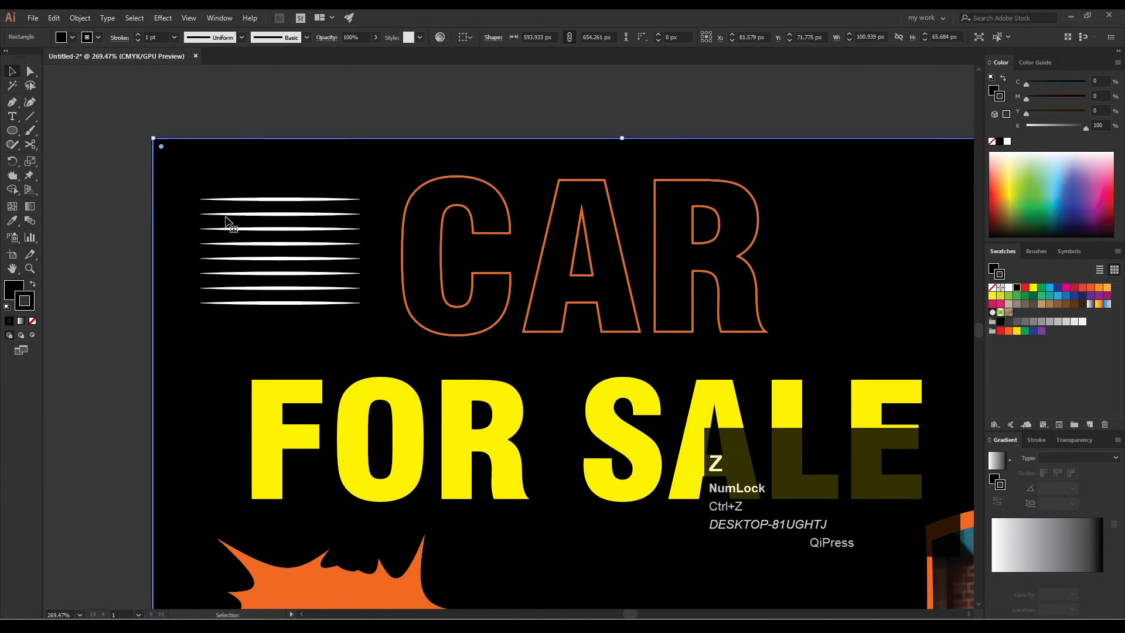
left_click(123, 198)
left_click(318, 204)
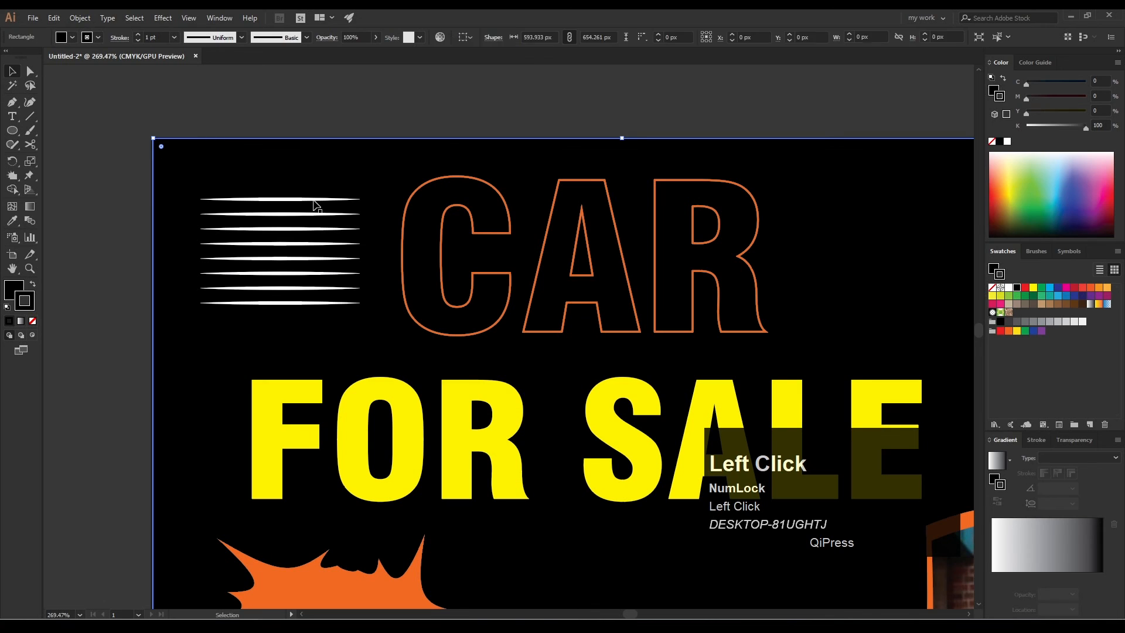
left_click(313, 201)
key("Down")
key("Down")
key("Down")
key("Down")
key("Down")
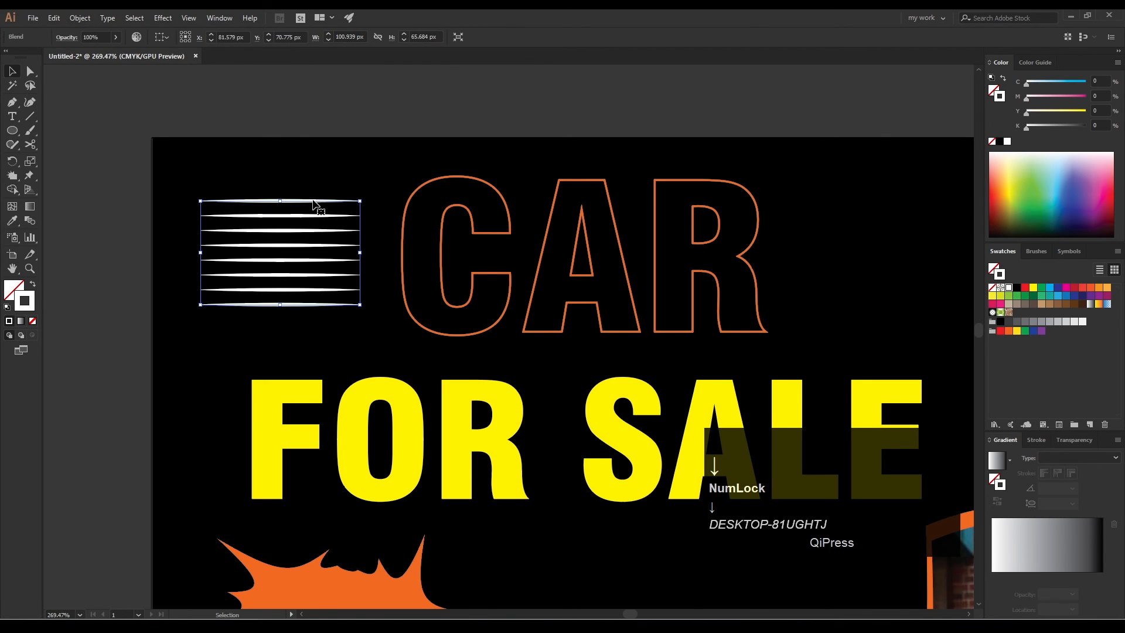
Duplicate the stripe block horizontally to the opposite side of CAR, just past the R.
left_click_drag(568, 357, 431, 281)
left_click_drag(656, 333, 500, 319)
left_click_drag(308, 307, 451, 310)
key("ctrl+z")
left_click(313, 310)
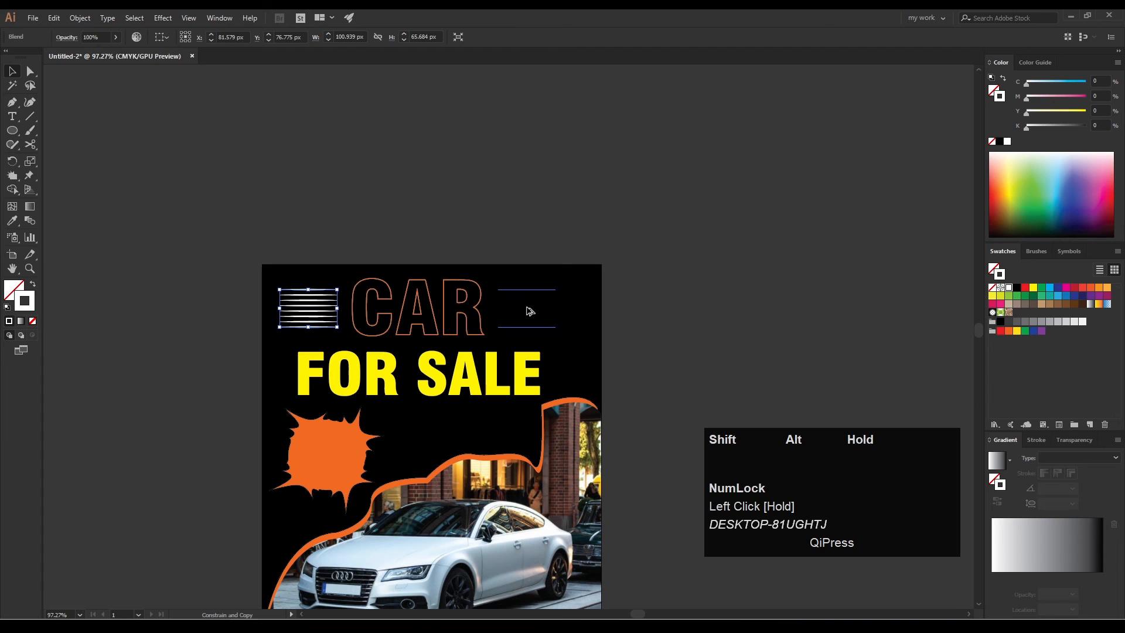
left_click_drag(526, 311, 526, 311)
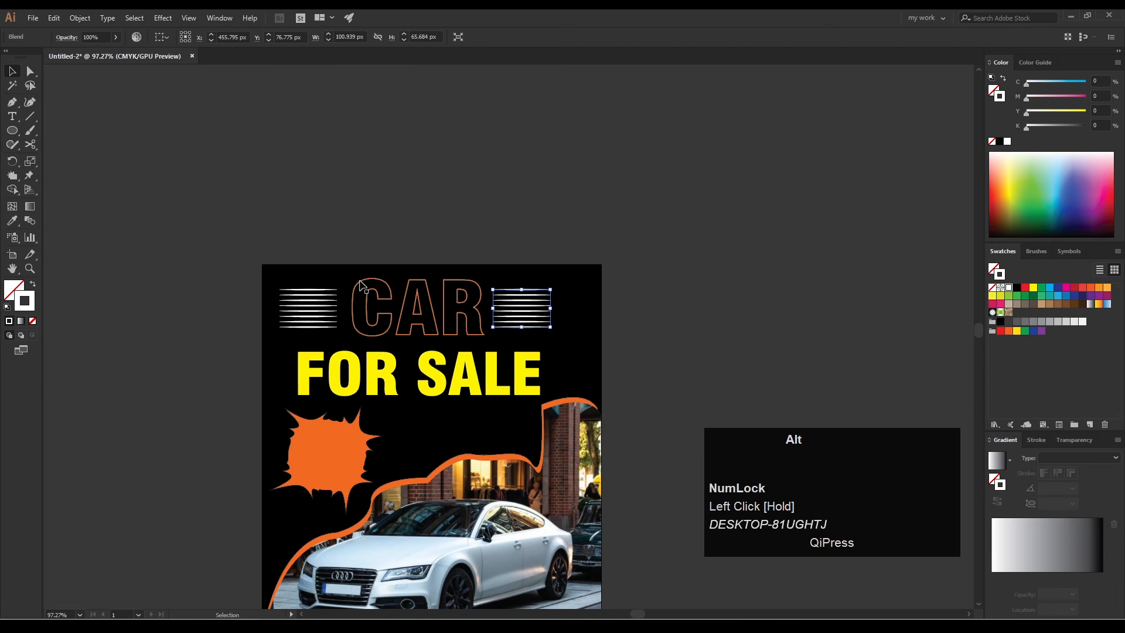
Move CAR and both stripe blocks together so the row sits centred across the artboard's width.
left_click(404, 318)
left_click(336, 317, "shift")
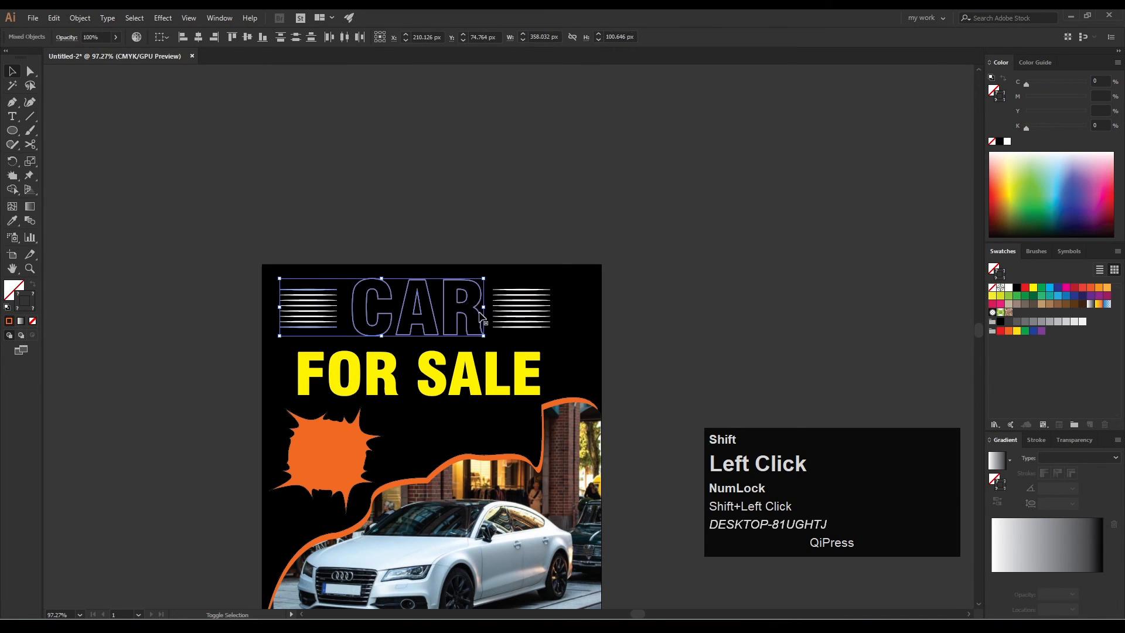
left_click(539, 317, "shift")
left_click_drag(538, 317, 610, 197)
left_click(697, 290)
mouse_move(501, 311)
left_mouse_down()
mouse_move(439, 322)
mouse_move(489, 318)
left_mouse_up()
left_click_drag(414, 328, 463, 378)
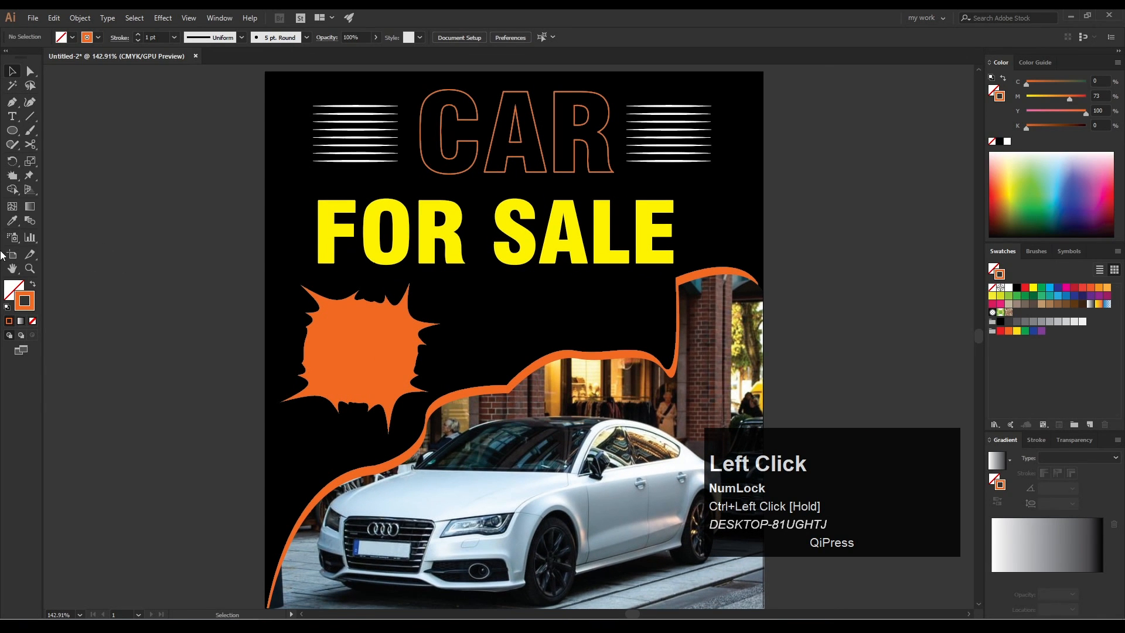
left_click(12, 116)
left_click_drag(126, 189, 137, 198)
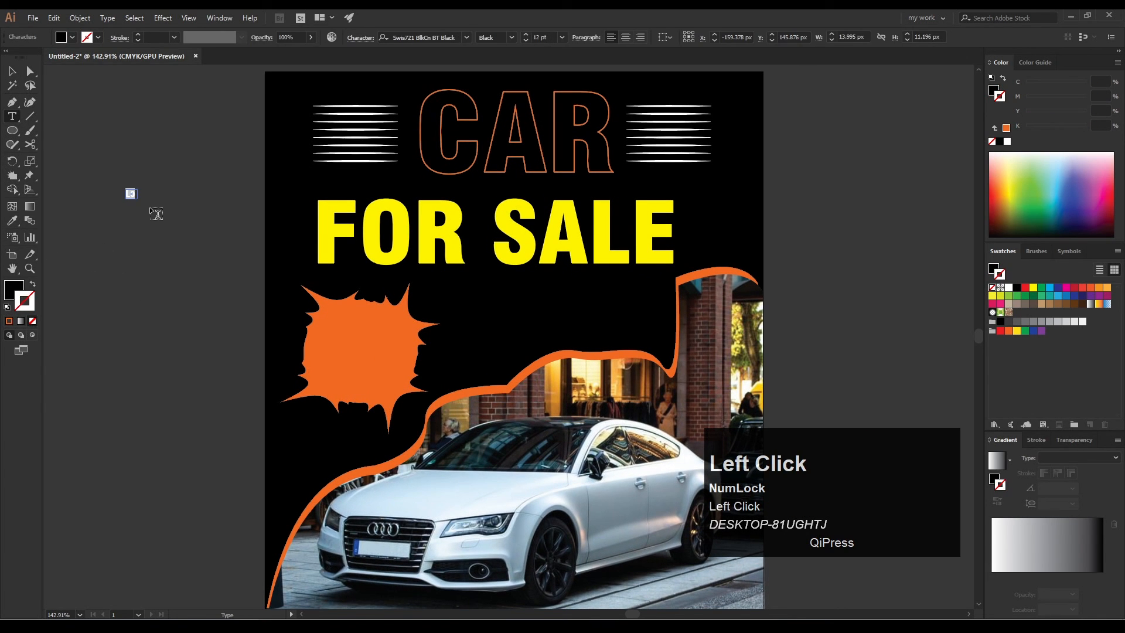
type("B")
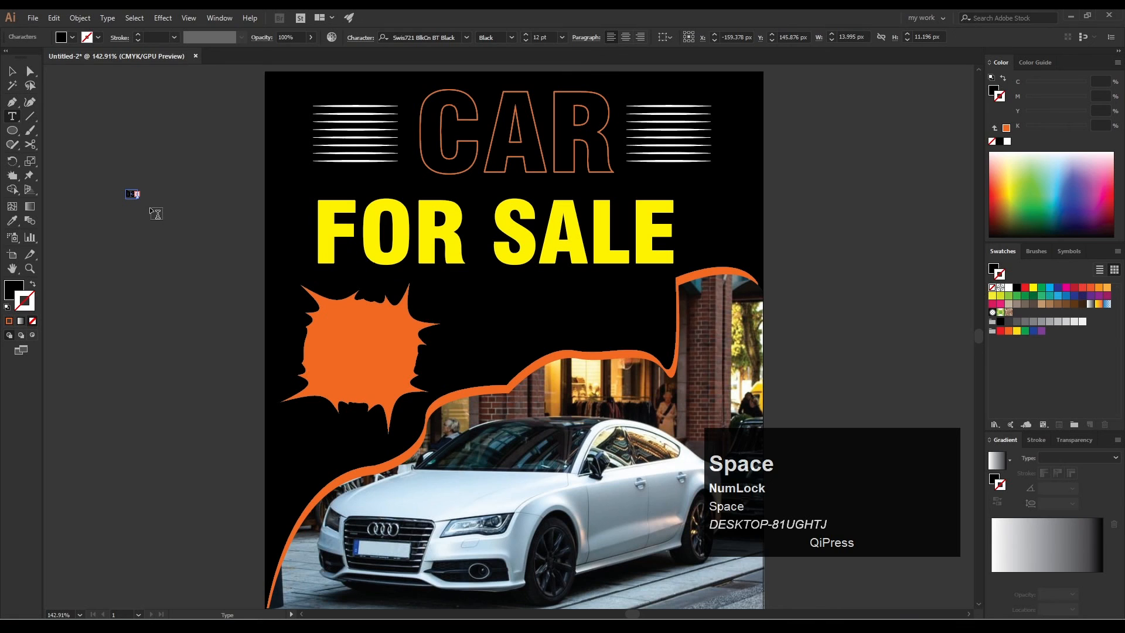
key("Caps_Lock")
type("BE")
key("ctrl+space")
left_click_drag(116, 184, 410, 457)
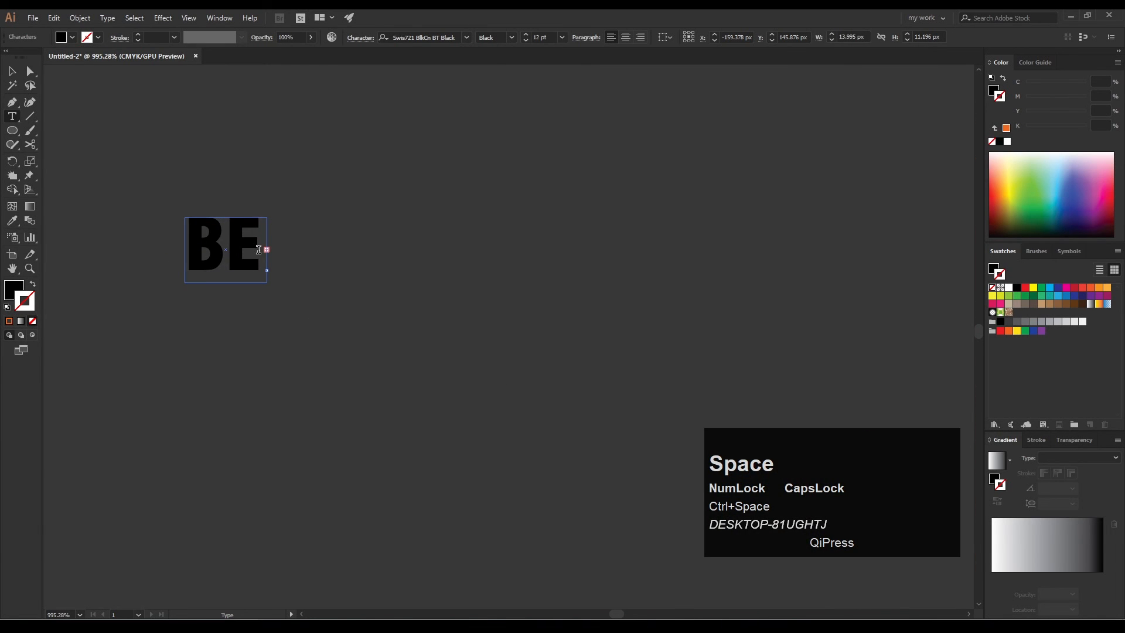
left_click(267, 250)
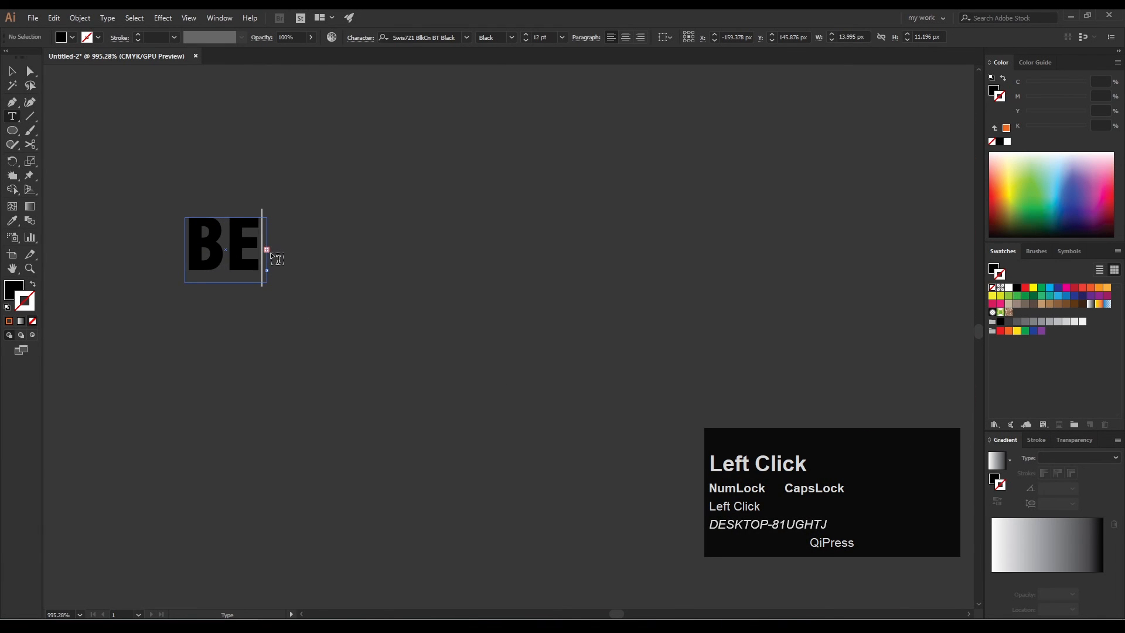
left_click_drag(279, 251, 280, 252)
type("S")
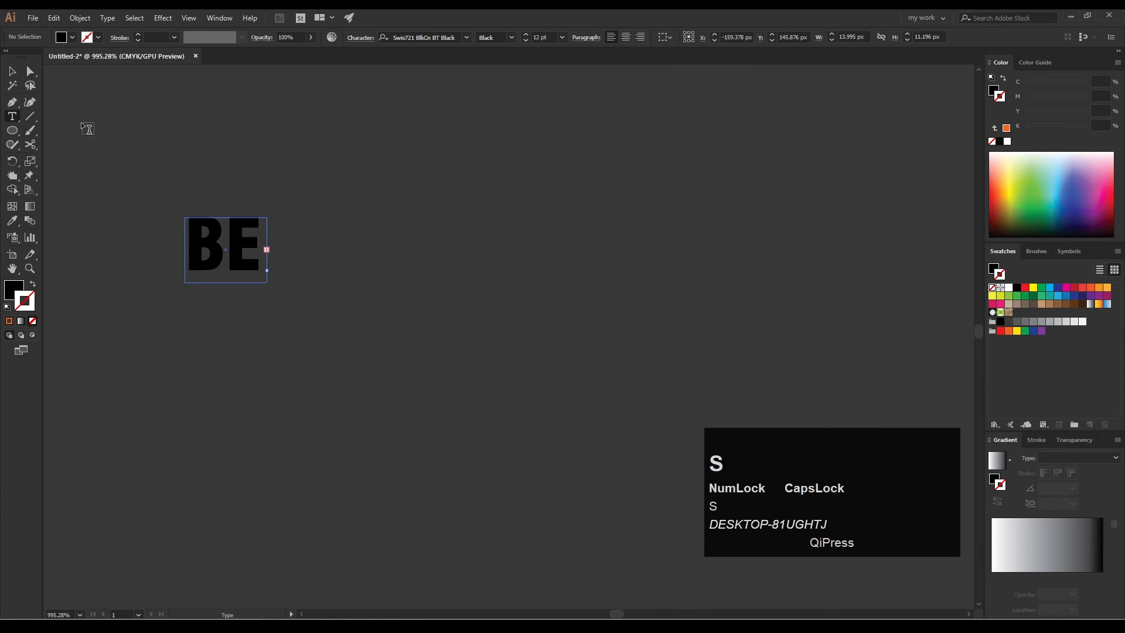
left_click(12, 71)
key("Delete")
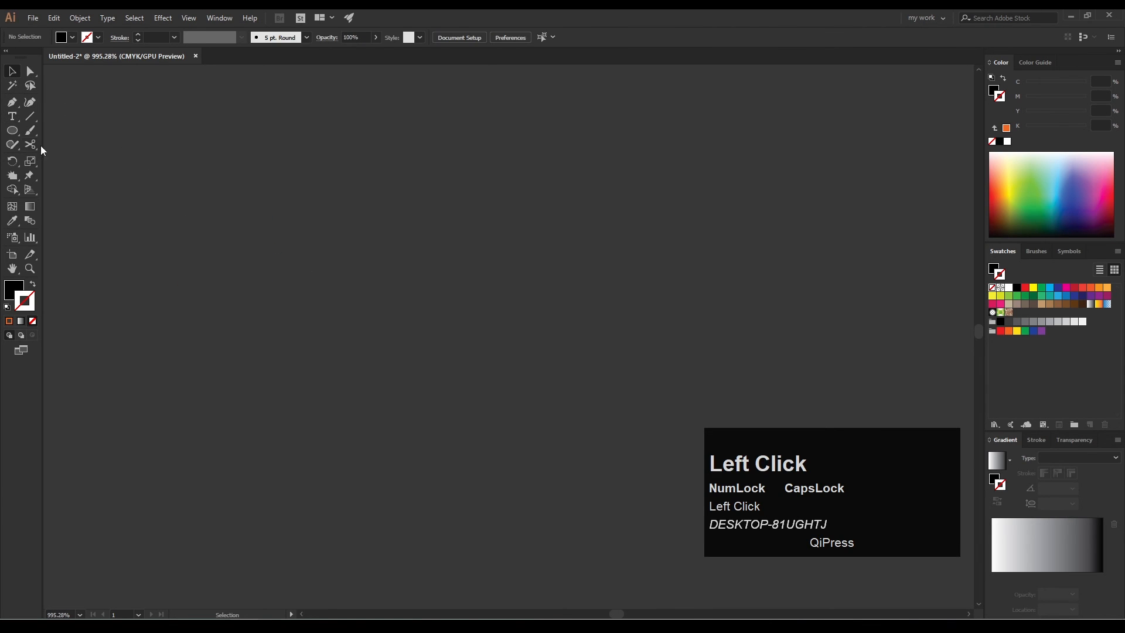
Add the point text BEST in black in the empty area beside the artboard.
left_click(12, 117)
left_click(218, 198)
type("B")
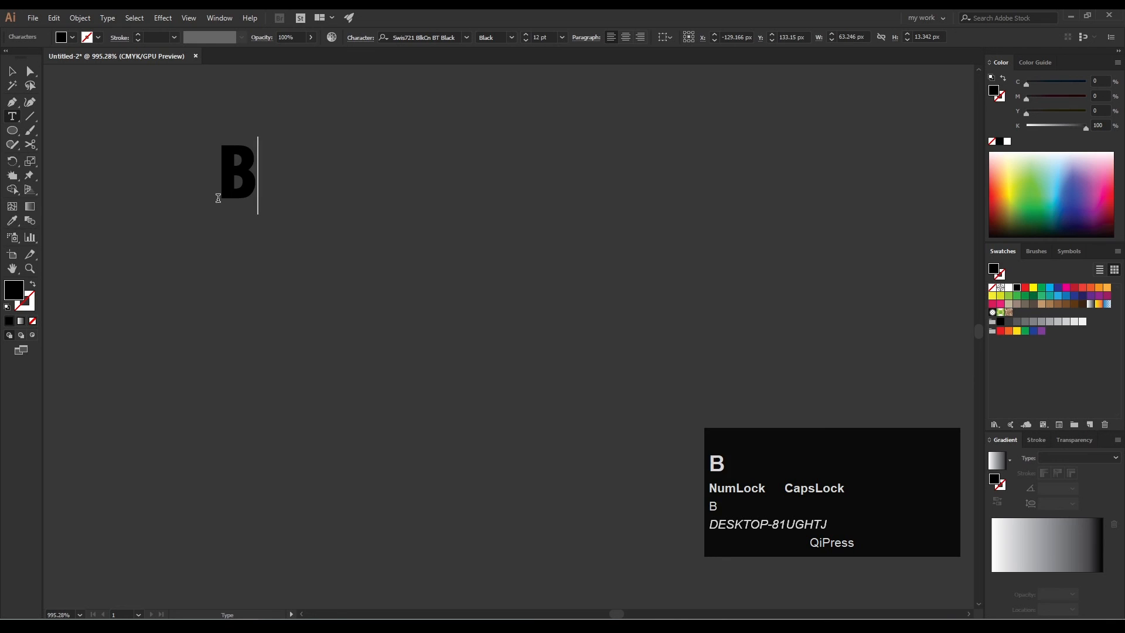
type("EST")
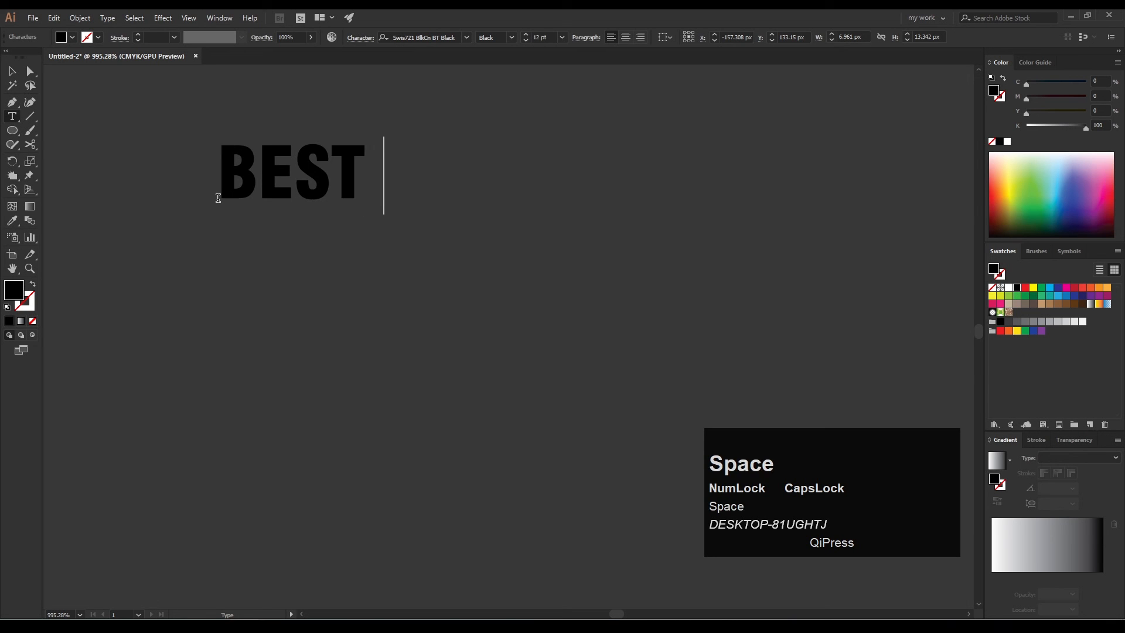
left_click(14, 76)
Move BEST onto the orange burst and enlarge it to about 41 pt, placed in the burst's upper half.
left_click_drag(553, 294, 88, 100)
left_click_drag(770, 355, 396, 278)
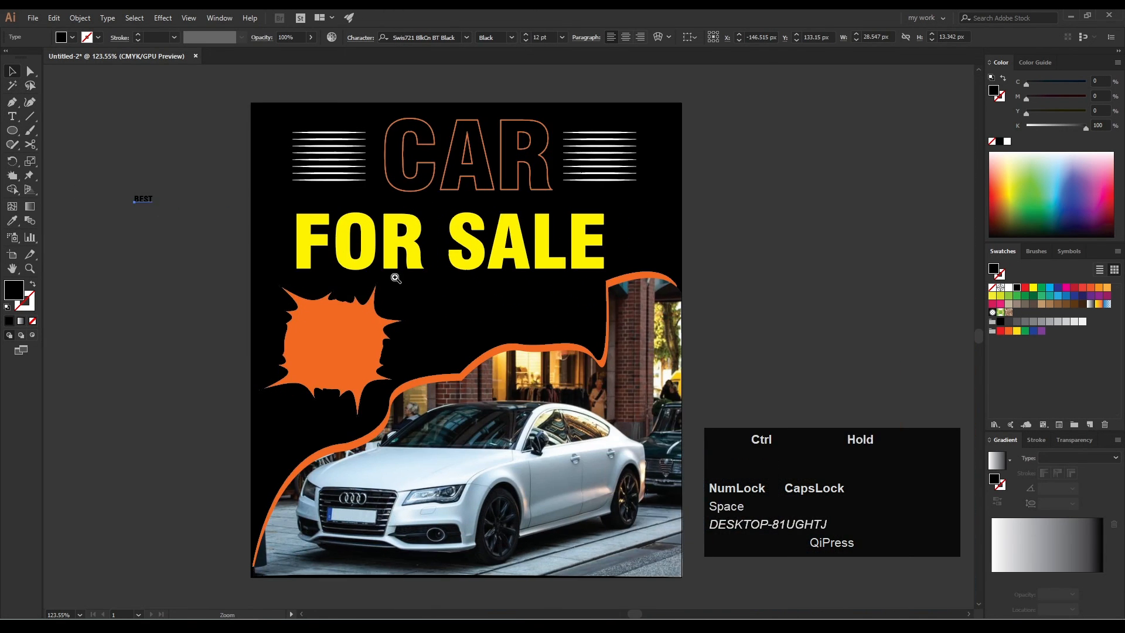
left_click(396, 277, "ctrl")
left_click_drag(63, 177, 314, 347)
left_click_drag(358, 366, 454, 405)
left_click_drag(301, 346, 413, 389)
left_click_drag(333, 353, 291, 337)
Change the font of BEST to a bold typeface with rounded stroke ends.
left_click(422, 37)
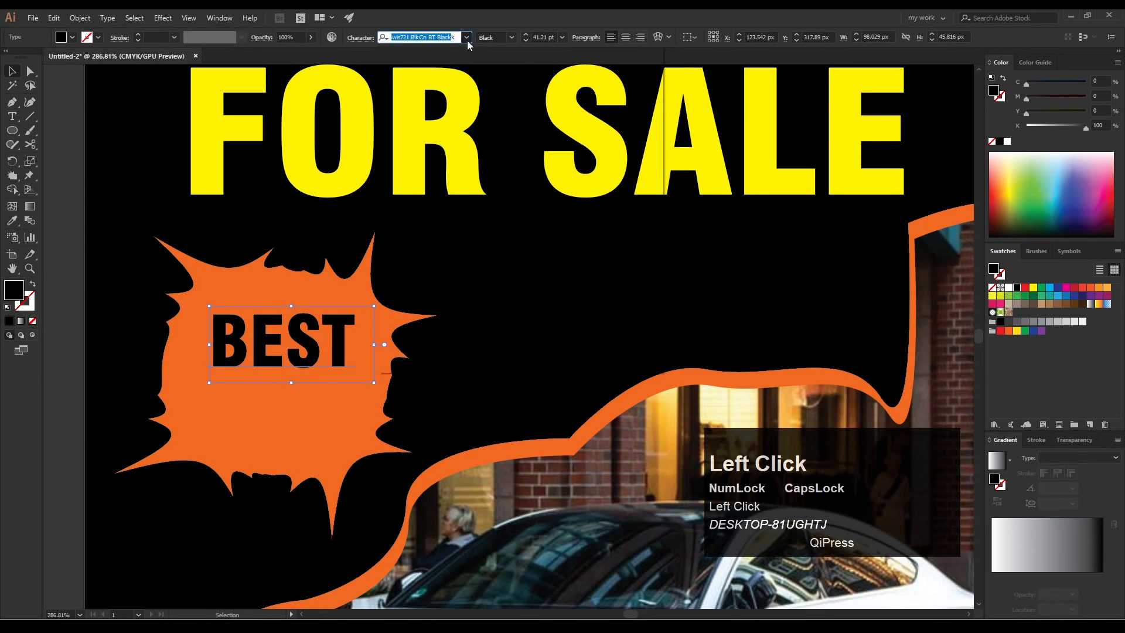
left_click(561, 97)
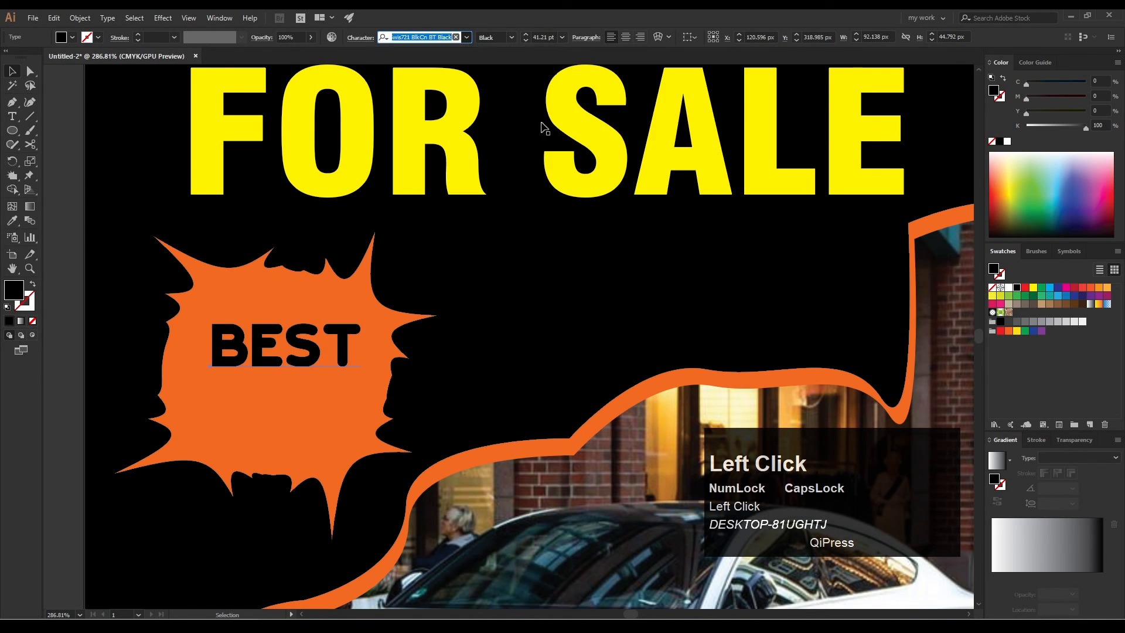
Move BEST up on the burst, enlarge it to about 48 pt, and duplicate it directly below with the wording OFFER.
left_click_drag(294, 346, 290, 327)
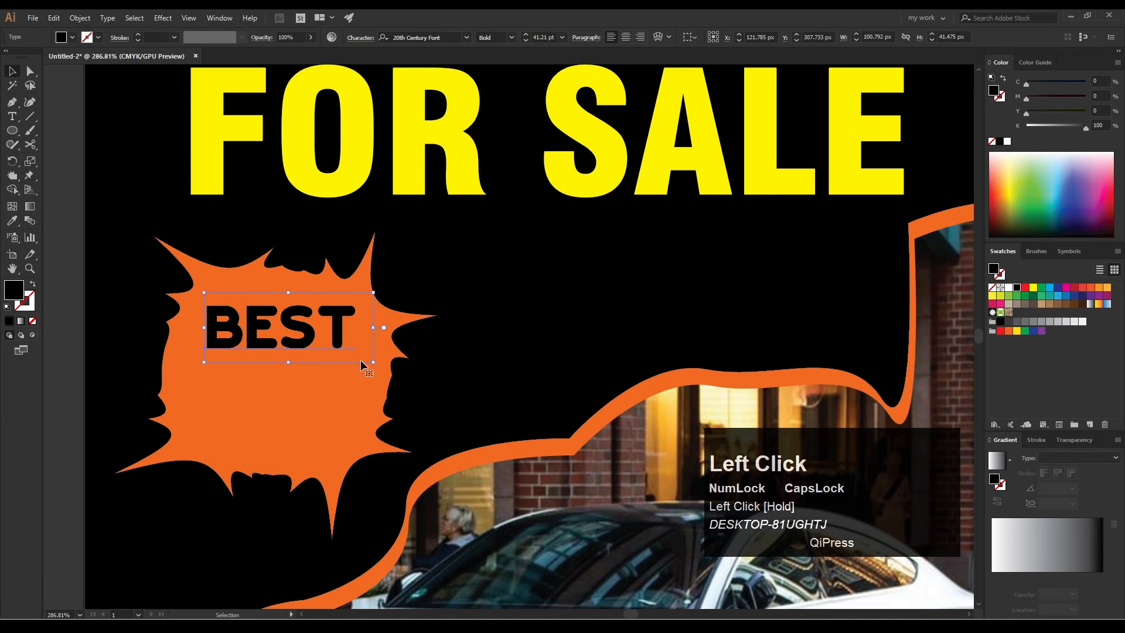
left_click_drag(374, 358, 400, 389, "shift")
left_click_drag(362, 317, 205, 383)
key("t")
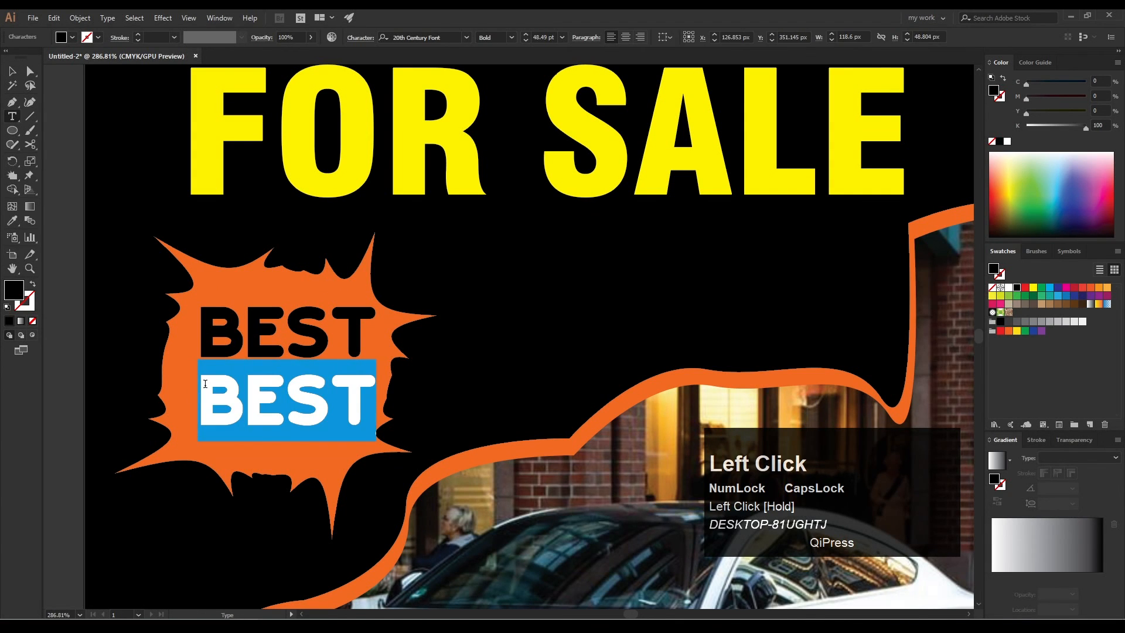
type("OFFER")
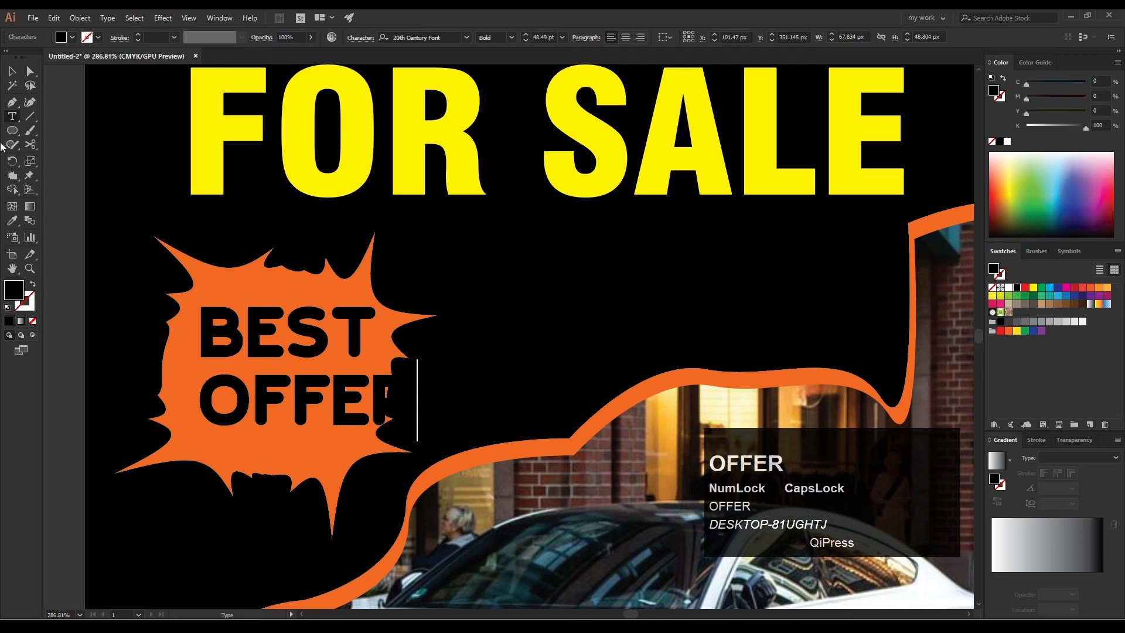
Centre-align BEST and OFFER horizontally, scale both down to about 41 pt, and position them in the middle of the orange burst.
left_click(10, 75)
left_click(320, 354, "shift")
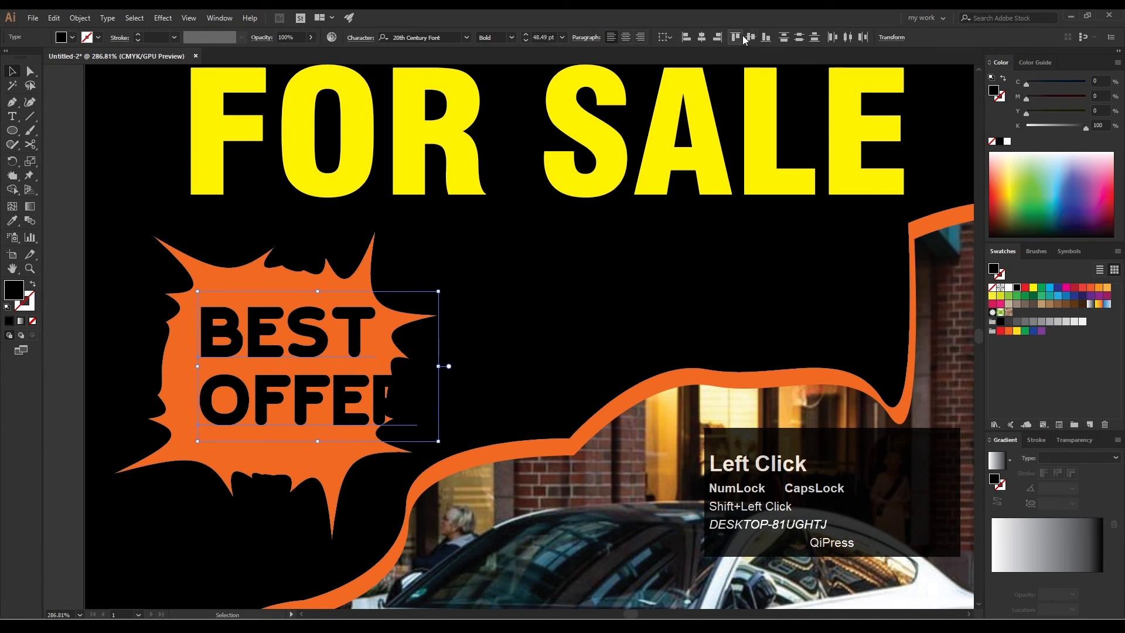
left_click(701, 37)
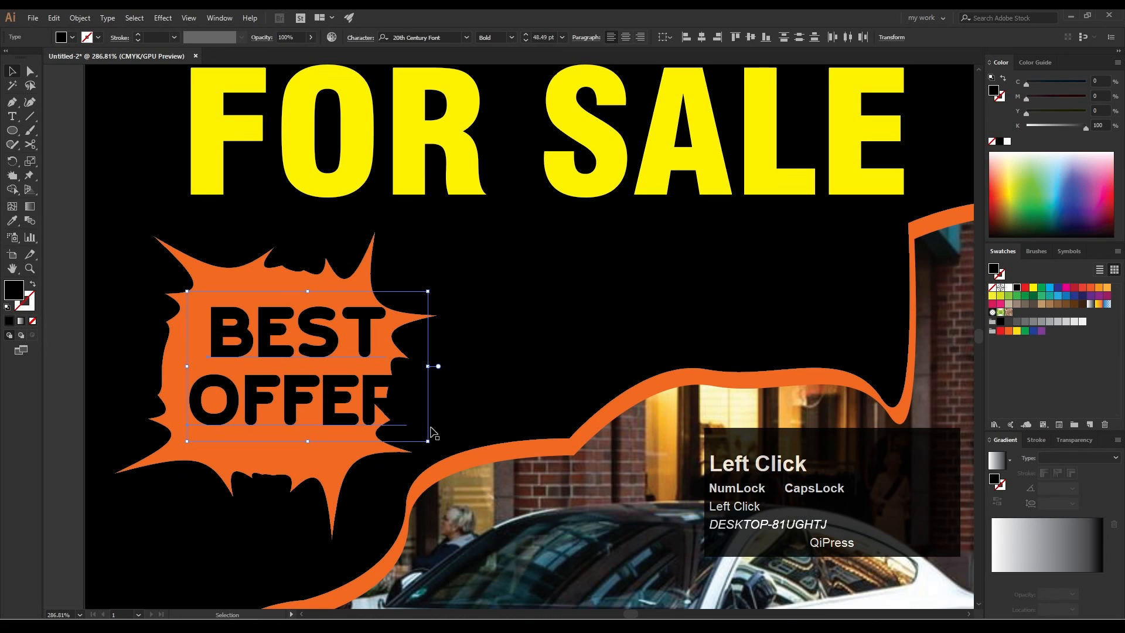
left_click_drag(428, 442, 391, 417)
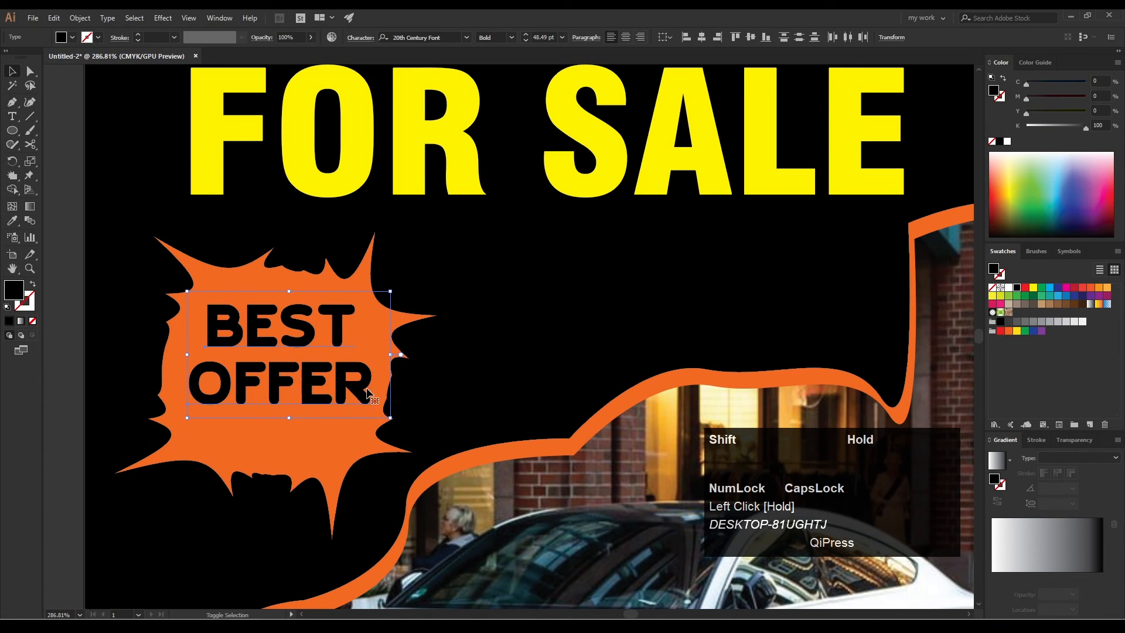
left_click_drag(343, 389, 340, 400)
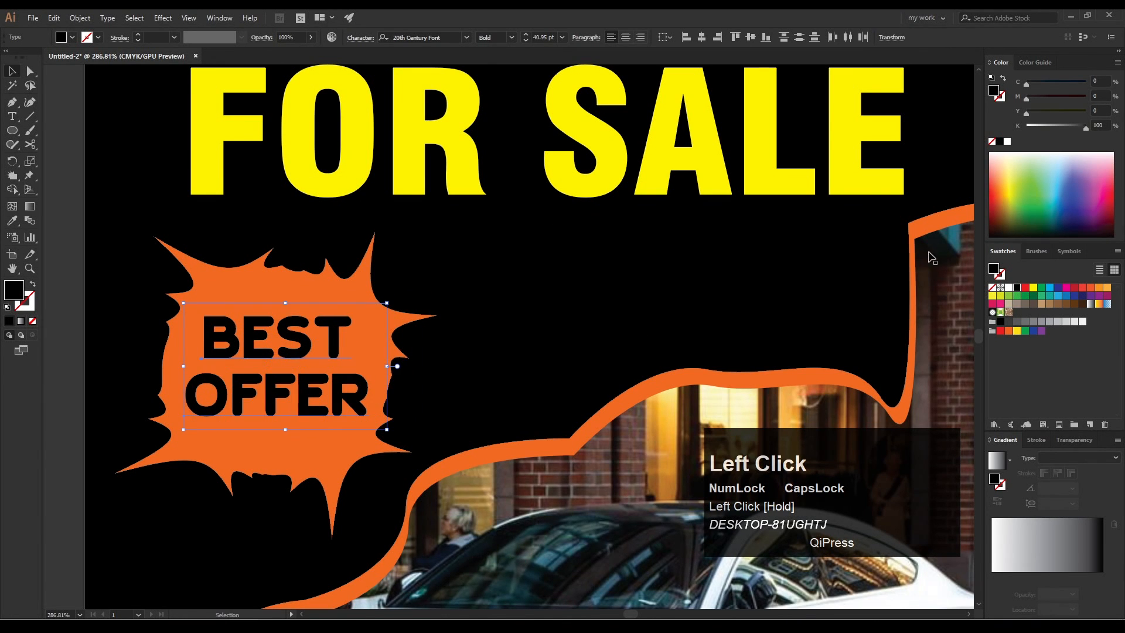
Fill the BEST and OFFER lettering with white.
left_click(1007, 288)
left_click(482, 382)
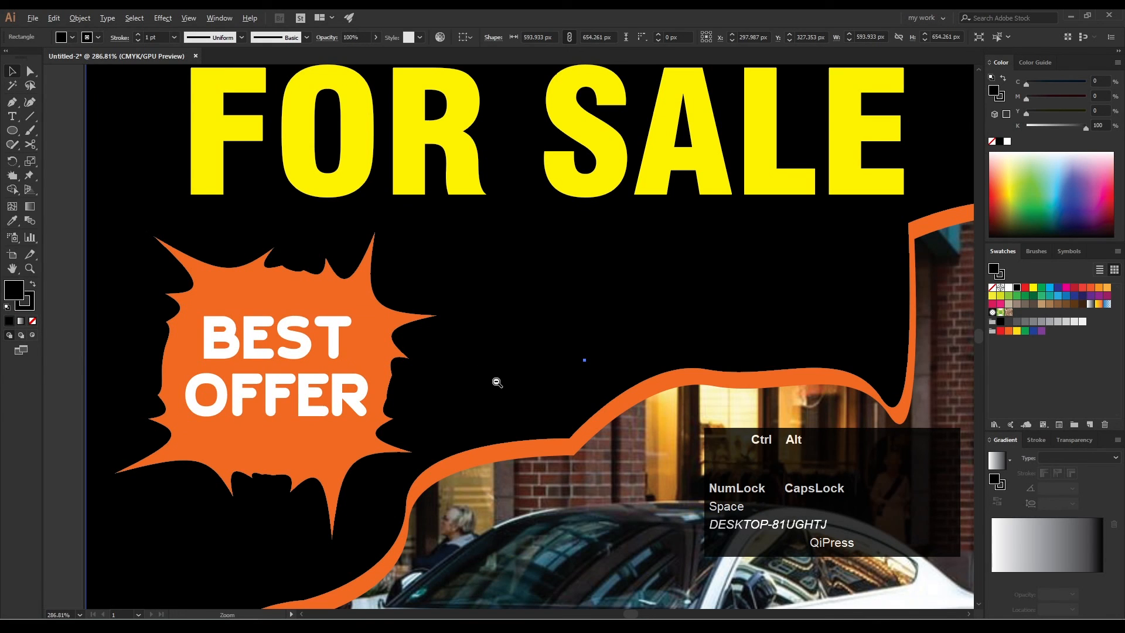
left_click(495, 382, "ctrl+alt")
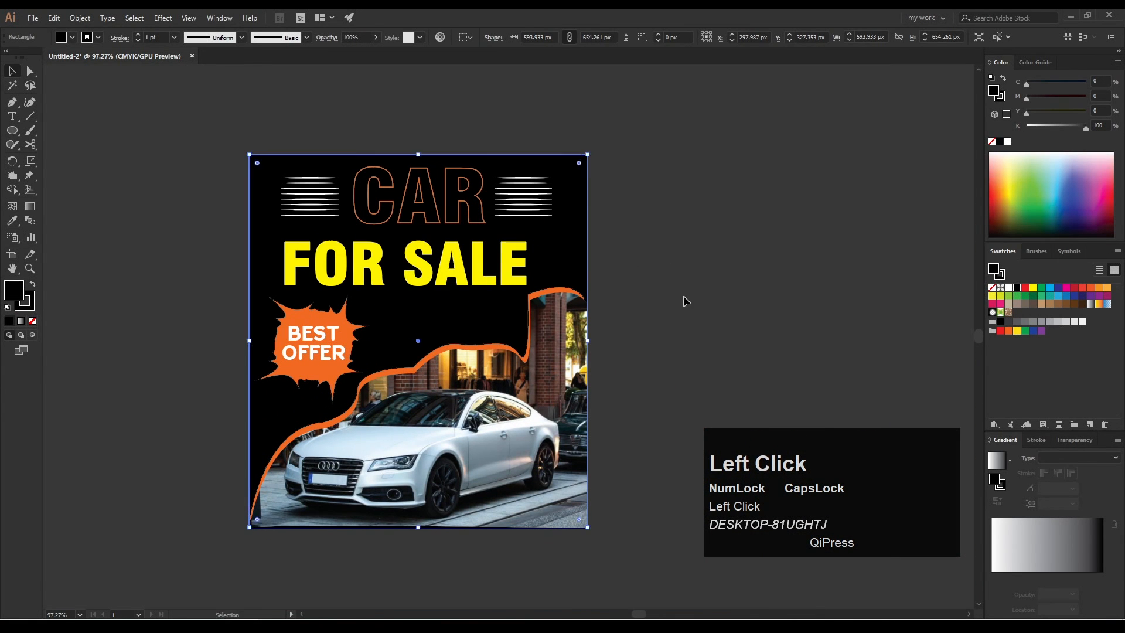
Add the point text CONTACT NO: in the empty area beside the artboard.
left_click(637, 293)
left_click(498, 345, "ctrl")
left_click_drag(698, 306, 627, 335)
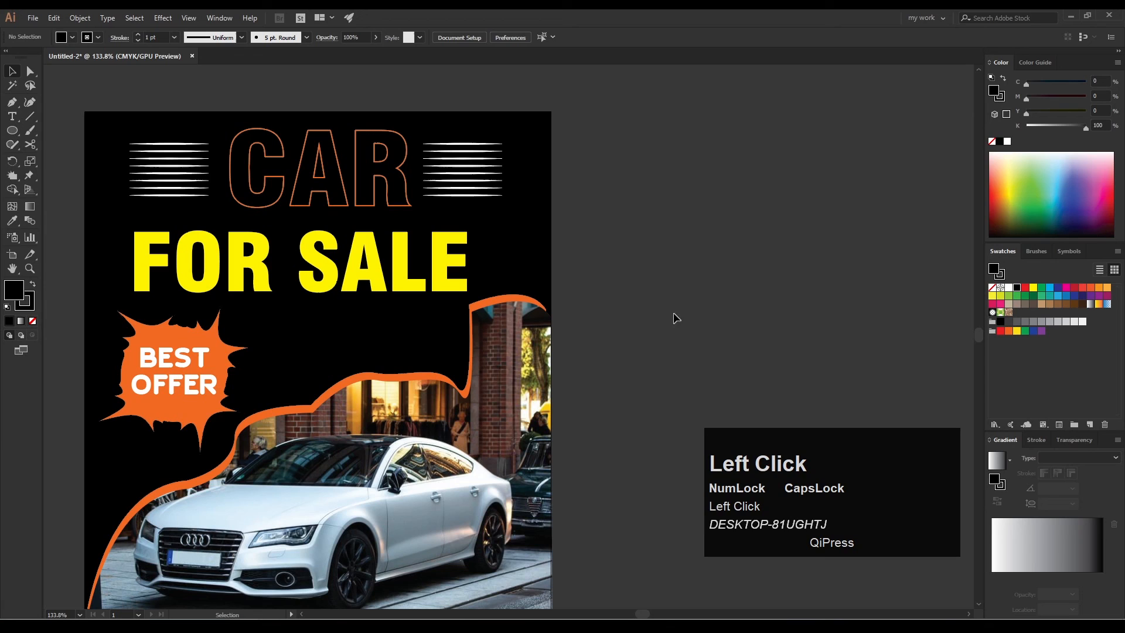
key("t")
left_click(696, 253)
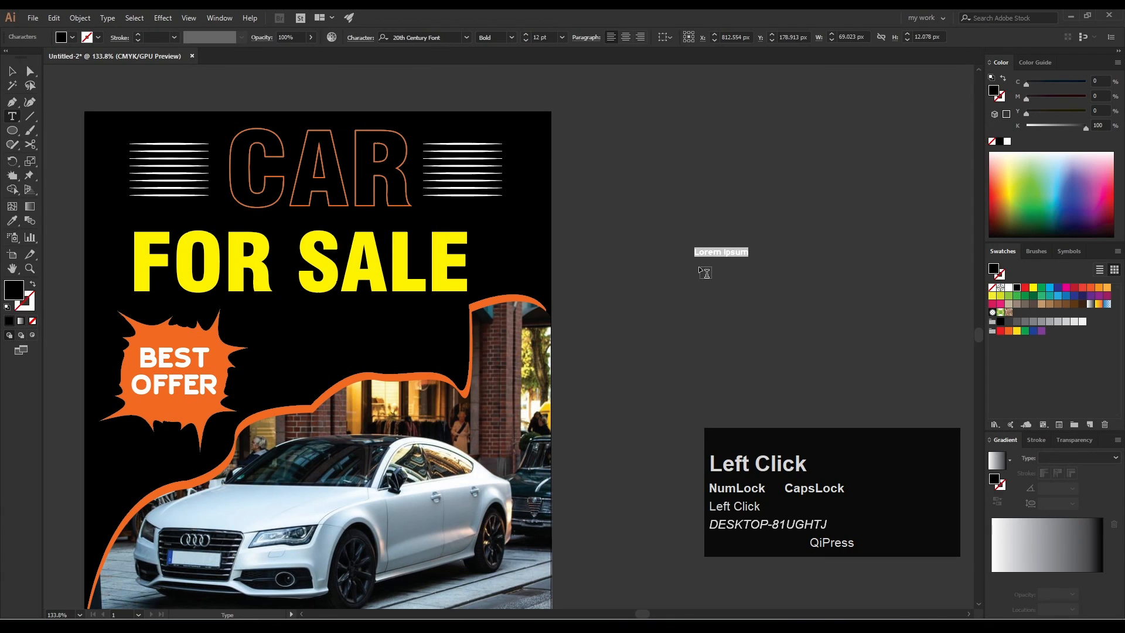
type("c")
type("ONTT")
type("CT ")
type("NO:")
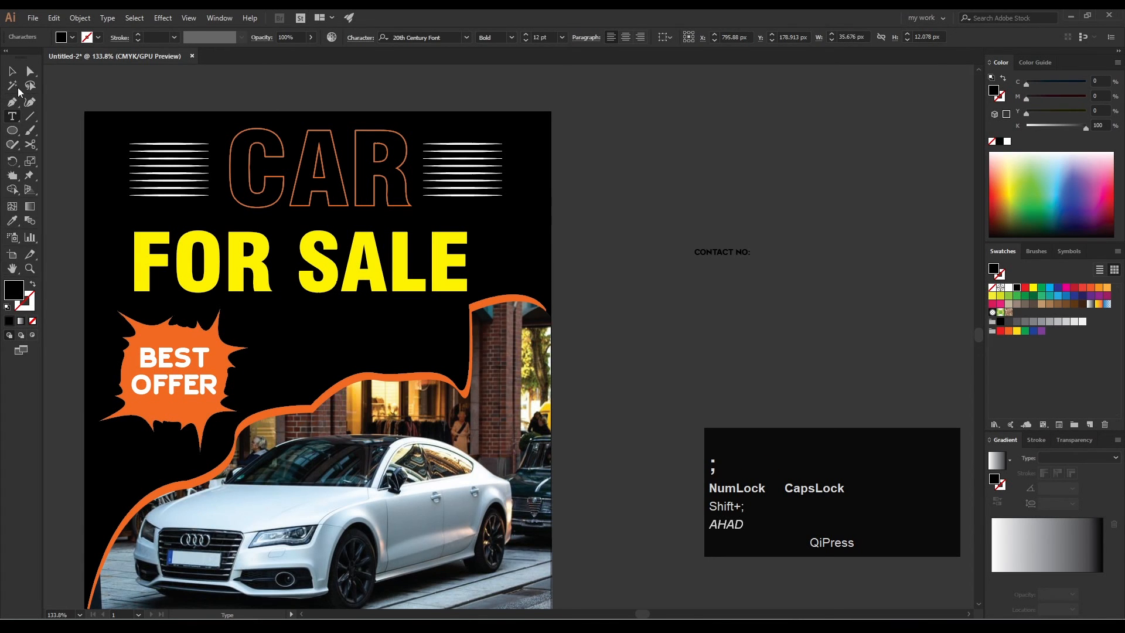
Move CONTACT NO: below FOR SALE on the black background, fill it with yellow, and enlarge it to about 19 pt.
left_click(18, 74)
left_click_drag(565, 312, 354, 315)
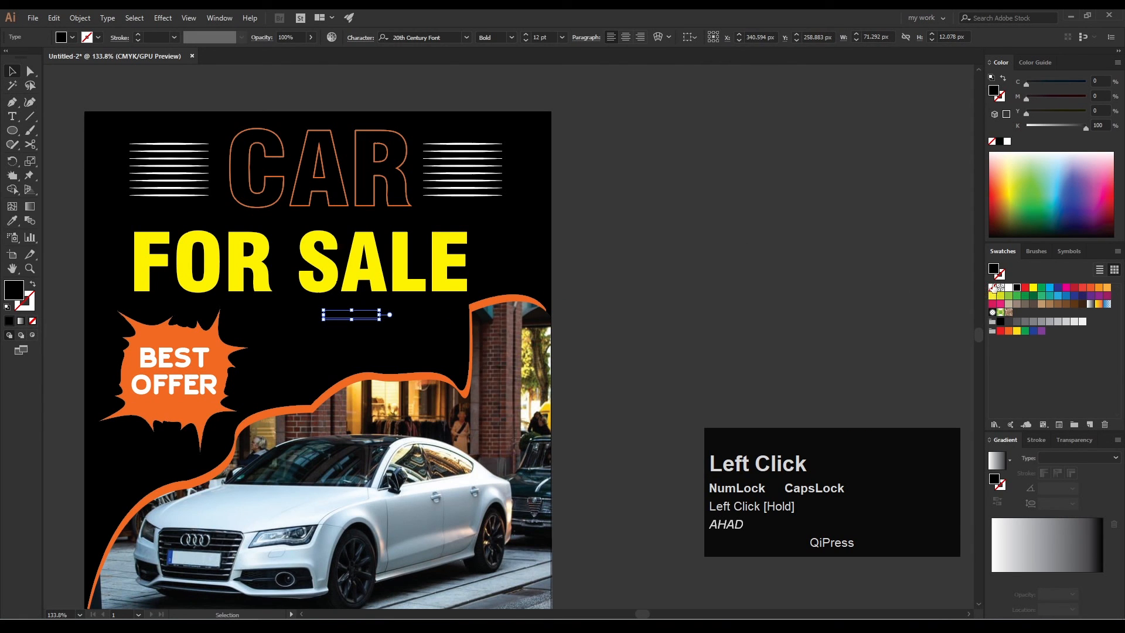
left_click(1033, 287)
left_click(411, 379, "ctrl")
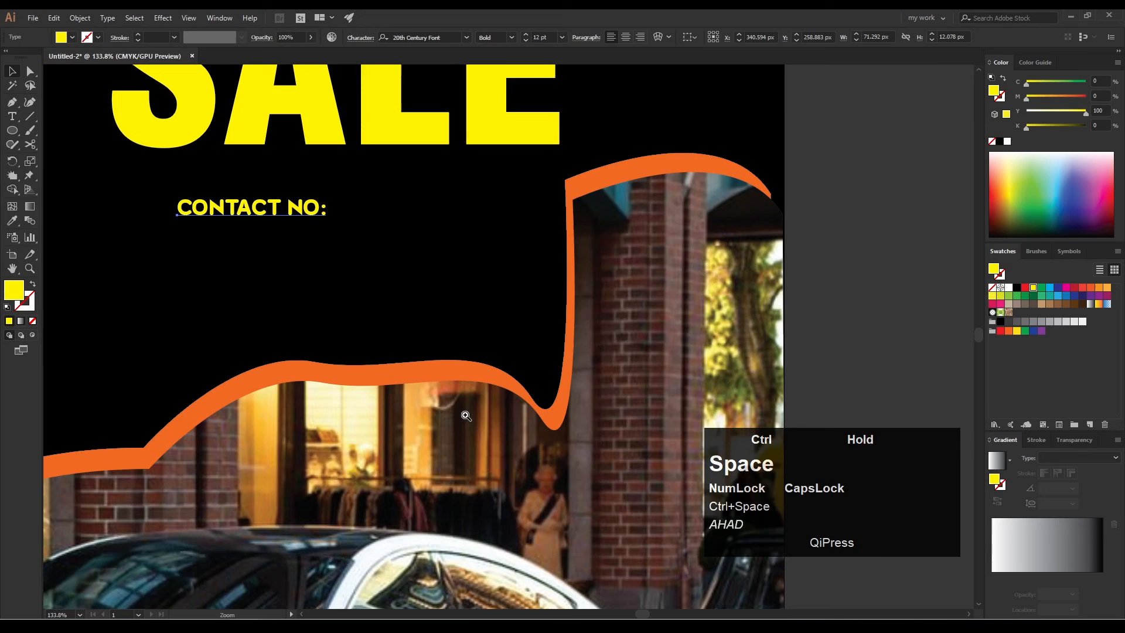
left_click_drag(484, 413, 625, 489)
left_click_drag(466, 290, 554, 353)
Duplicate the CONTACT NO: line directly below and replace the copy's text with the contact phone number.
left_click_drag(450, 299, 440, 350)
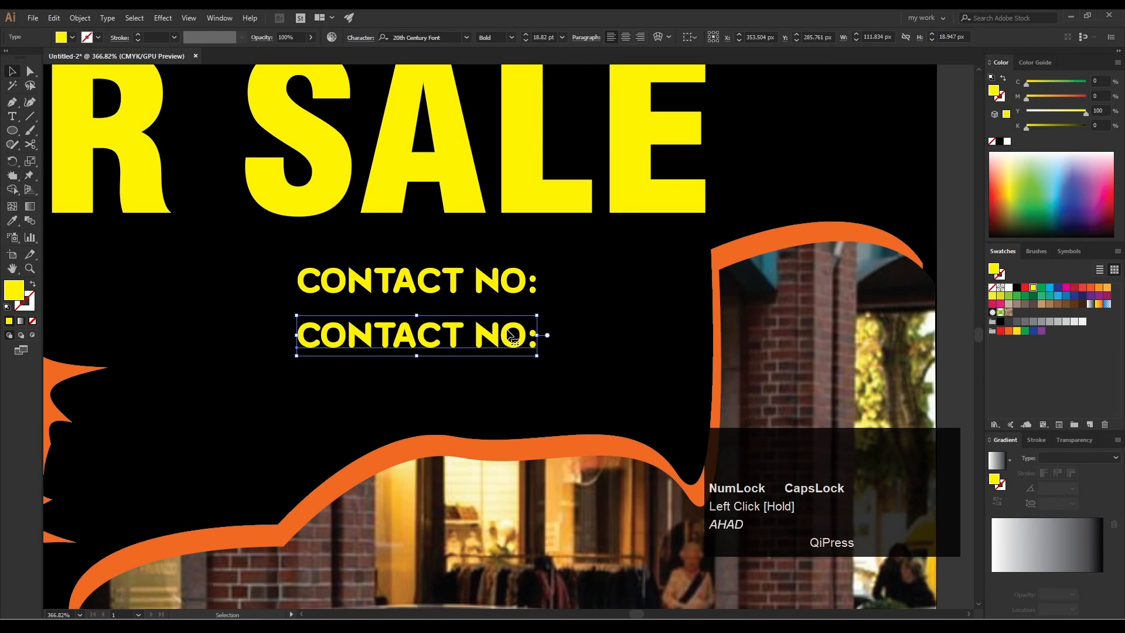
key("t")
left_click_drag(534, 330, 298, 337)
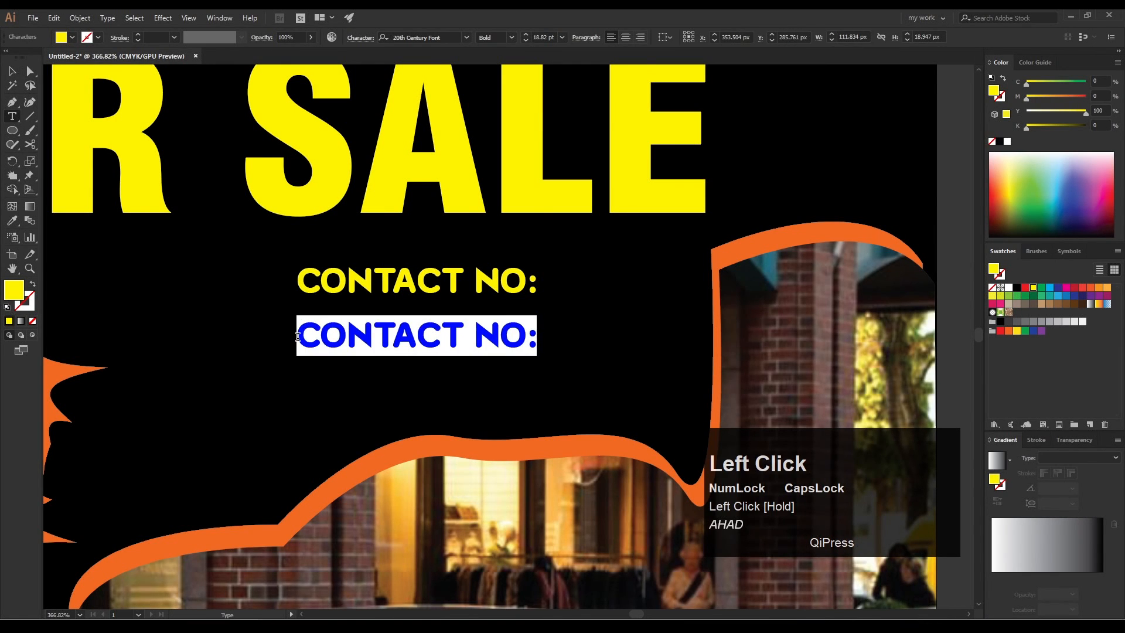
type("+92000")
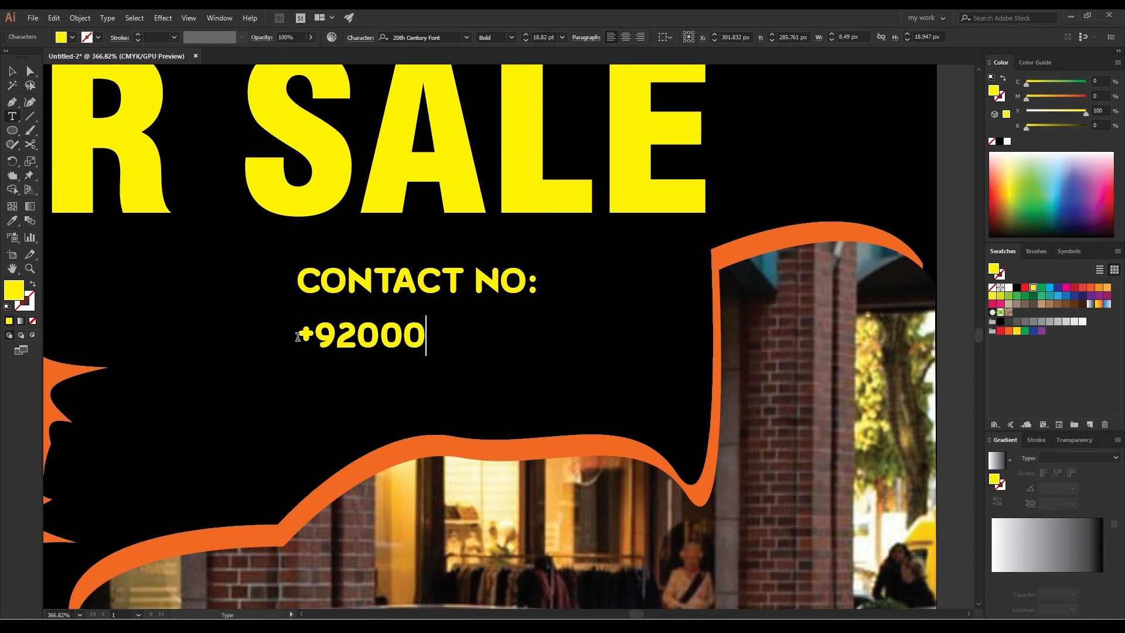
type("000000000")
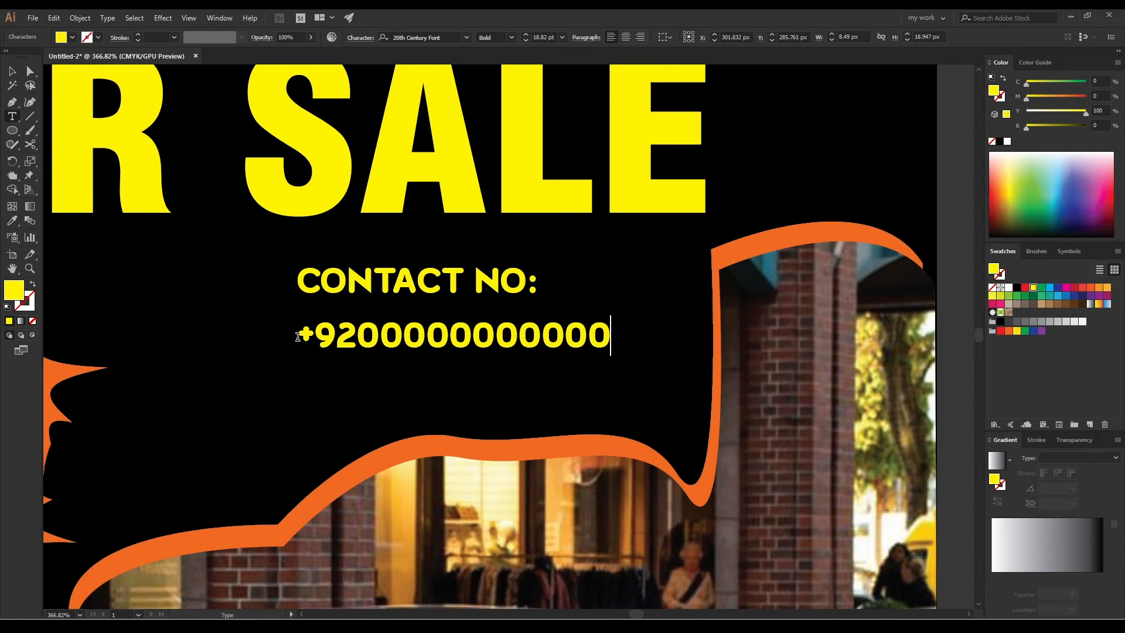
key("BackSpace")
key("BackSpace")
left_click(12, 71)
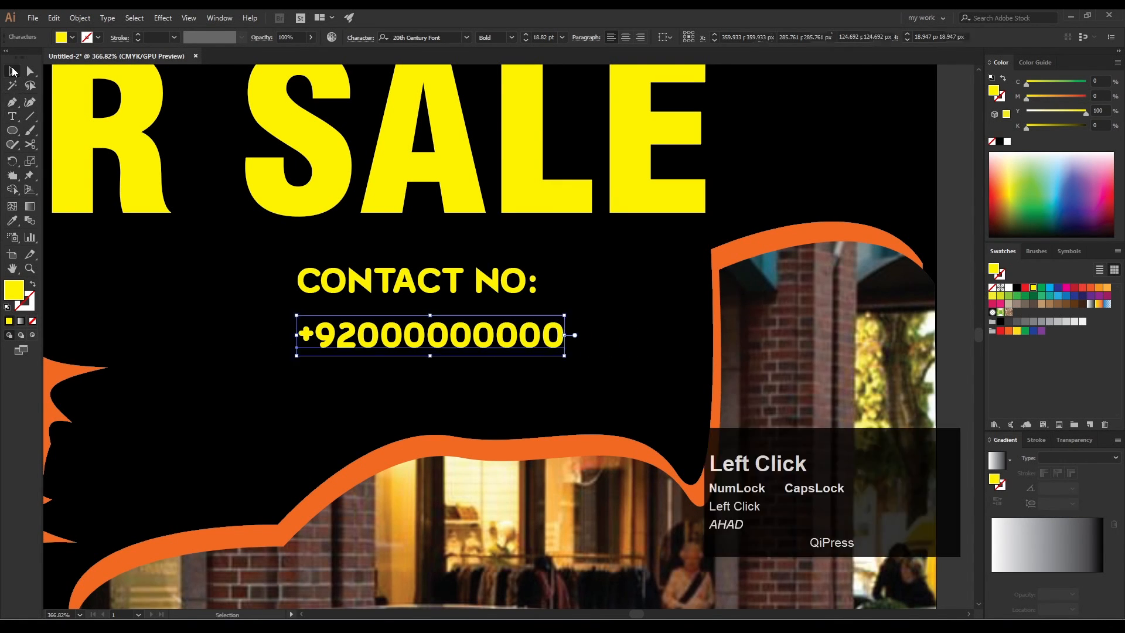
Move the phone number up close beneath CONTACT NO: and centre-align the two lines horizontally.
left_click_drag(399, 334, 379, 315)
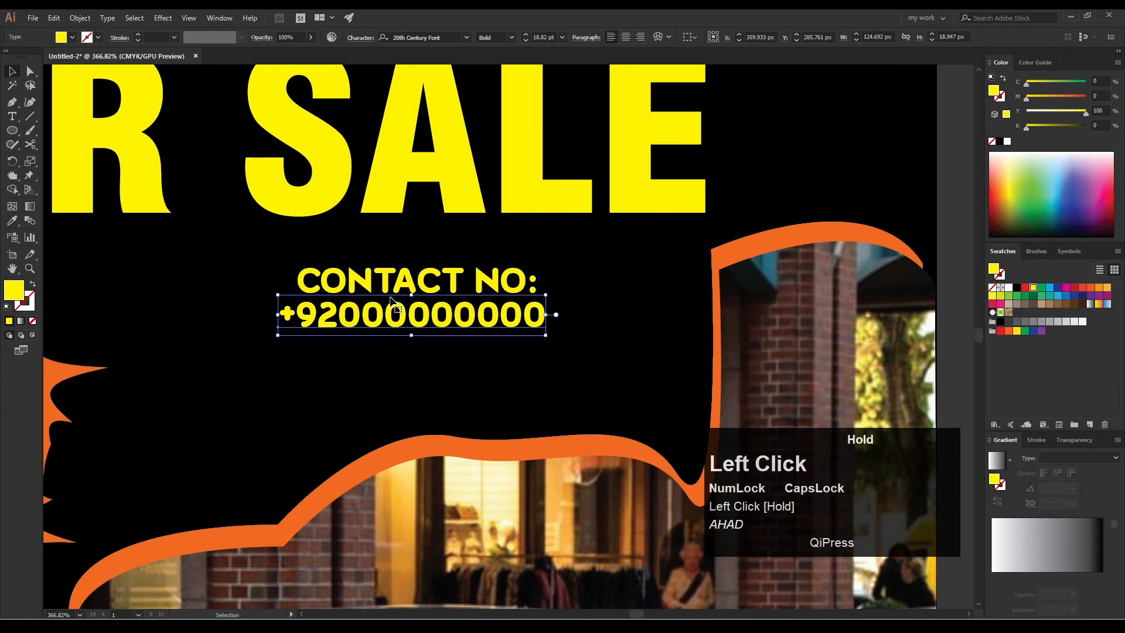
left_click(402, 285, "shift")
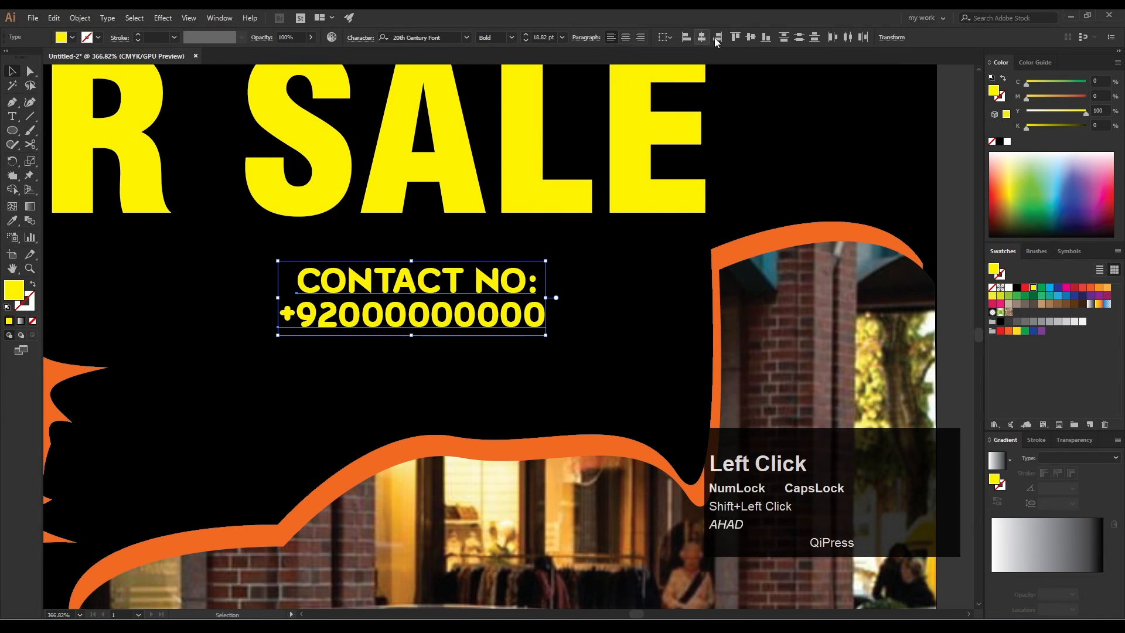
left_click(746, 87)
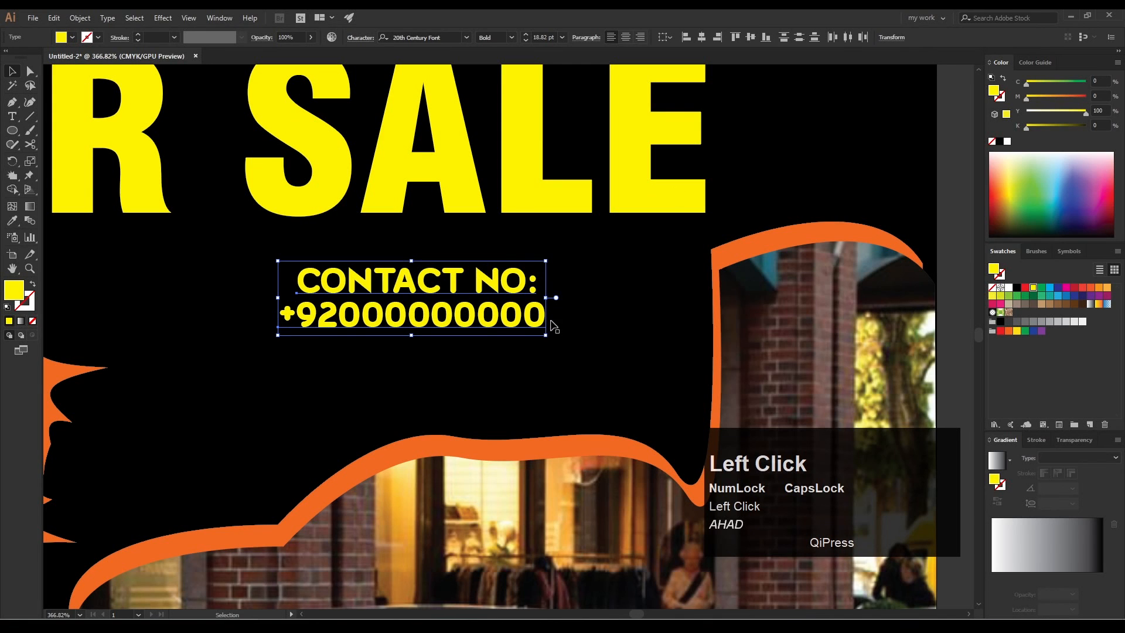
Enlarge both contact lines to about 28 pt, reposition them between FOR SALE and the wavy orange edge, and fill them with white.
left_click_drag(531, 329, 691, 439)
left_click_drag(536, 357, 482, 353)
left_click(1010, 287)
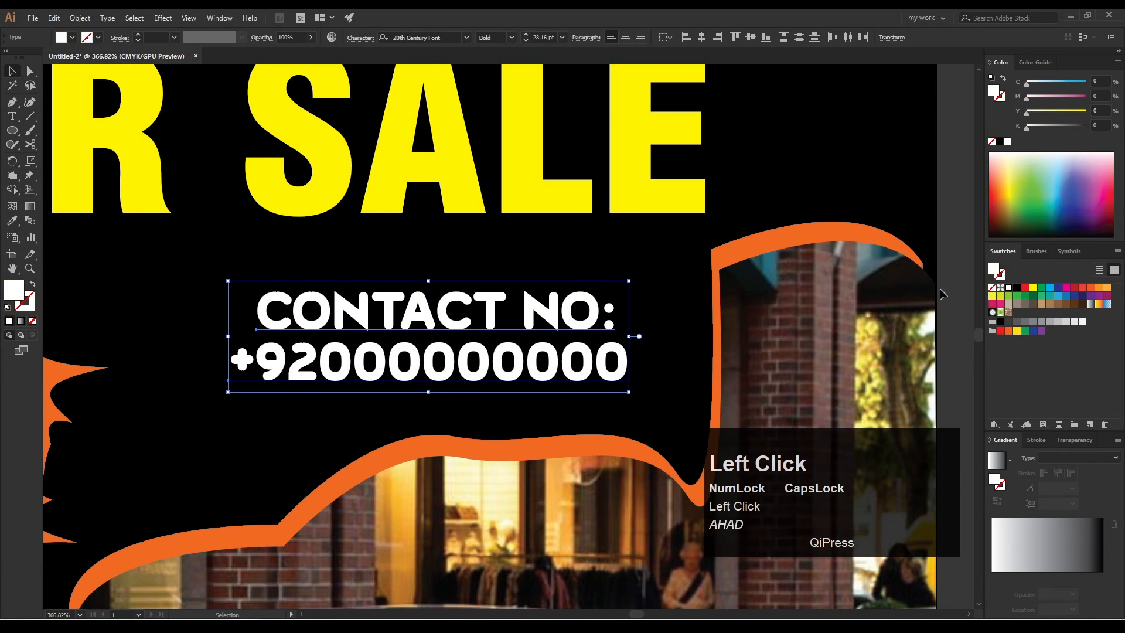
Lower the phone number slightly to widen the gap below CONTACT NO: and fill the number with red.
left_click(565, 394)
left_click_drag(573, 379, 574, 387)
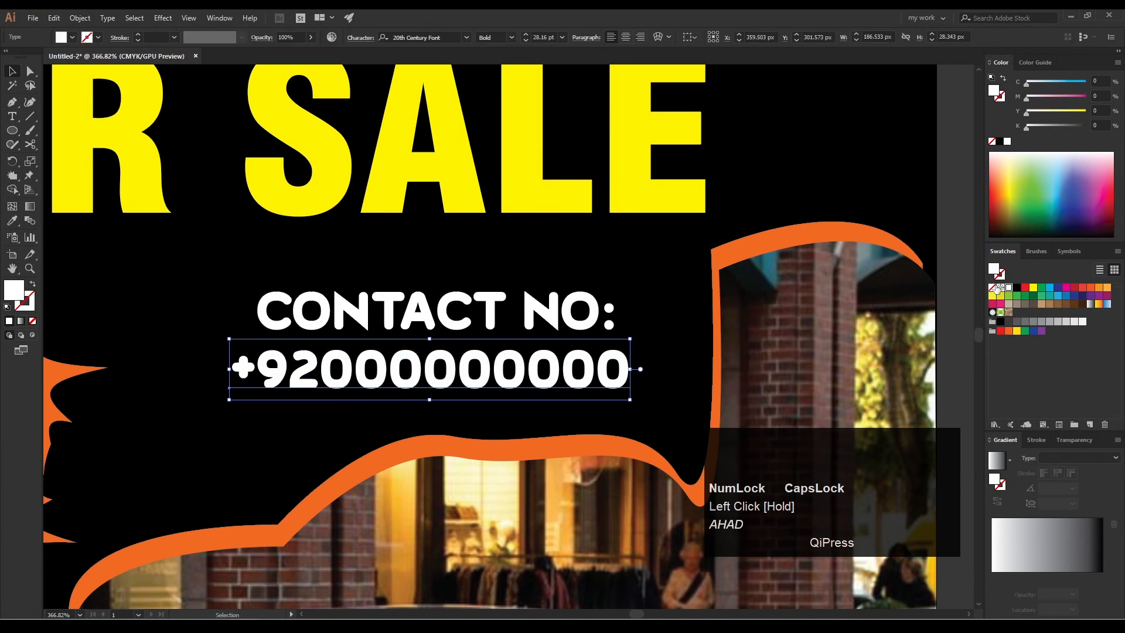
left_click(1027, 287)
left_click(698, 260)
left_click_drag(787, 345, 281, 170)
left_click_drag(647, 315, 469, 271)
left_click_drag(469, 271, 437, 300)
left_click(793, 256)
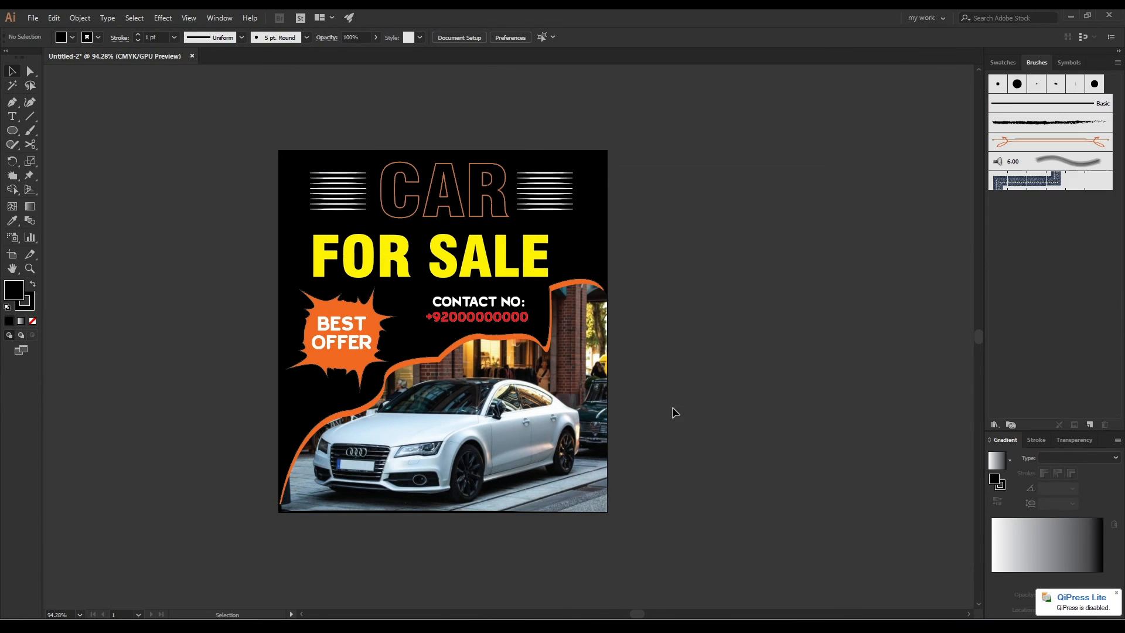
key("ctrl+space")
left_click_drag(404, 345, 450, 353)
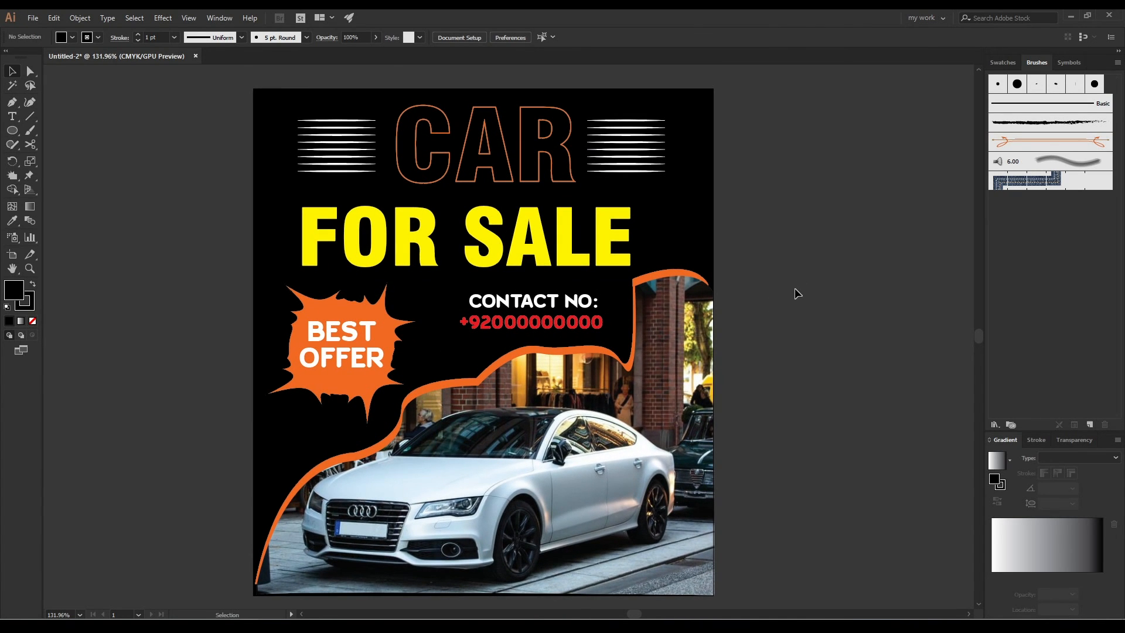